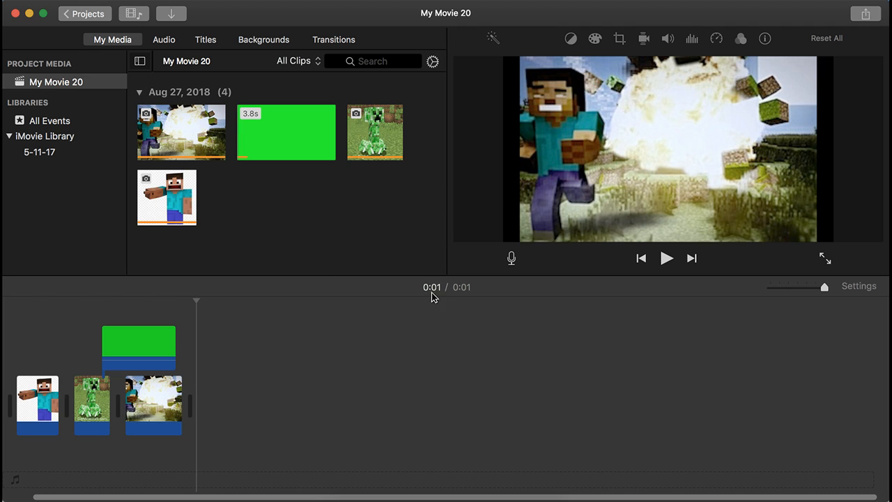
# Step: Switch from iMovie to Firefox with the "cute cat" image search and dismiss the browser update notice
pyautogui.click(370, 492)
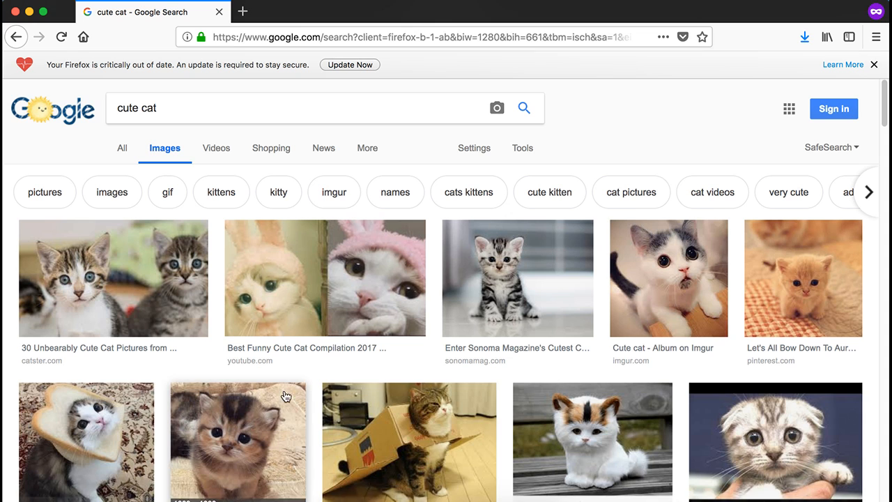
pyautogui.click(876, 65)
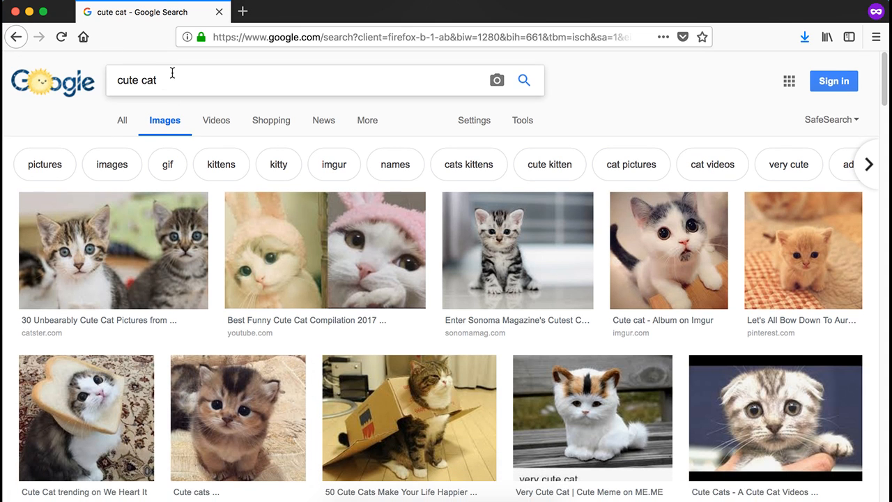
pyautogui.moveTo(172, 75); pyautogui.dragTo(122, 78)
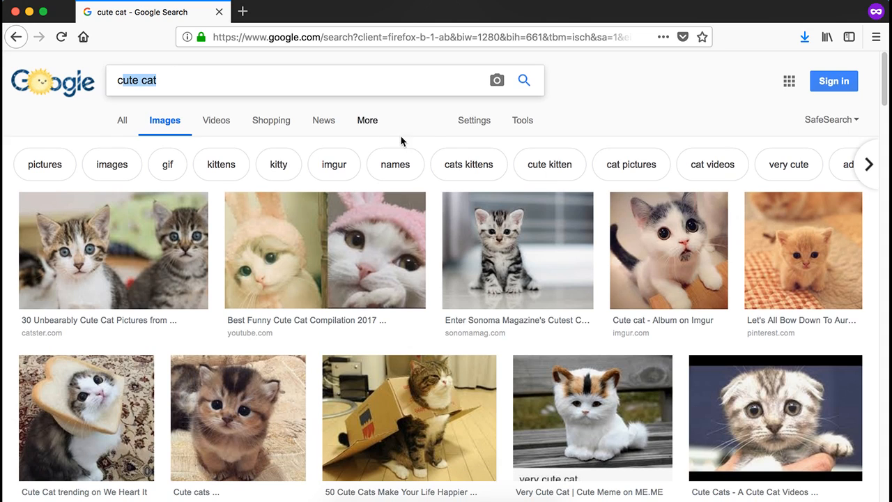
# Step: Browse the first rows of "cute cat" image results and check the pixel dimensions of individual pictures
pyautogui.scroll(-1, 595, 111)
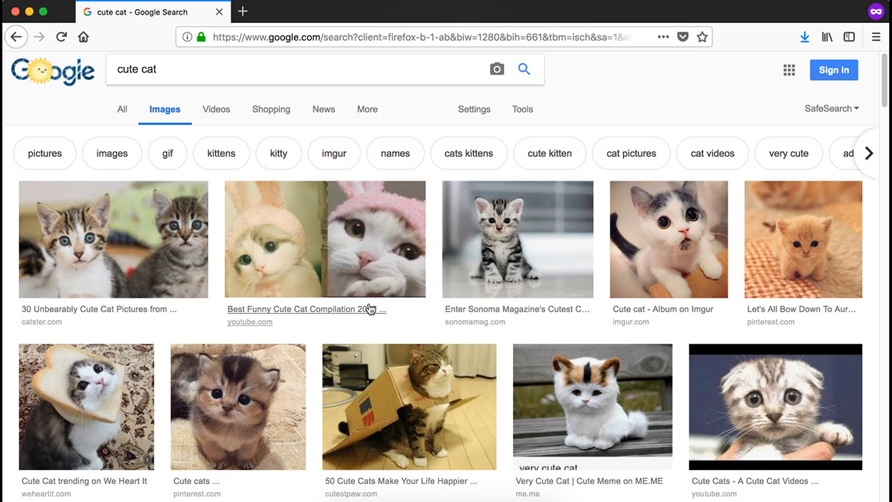
pyautogui.scroll(-3, 370, 308)
pyautogui.scroll(-1, 370, 309)
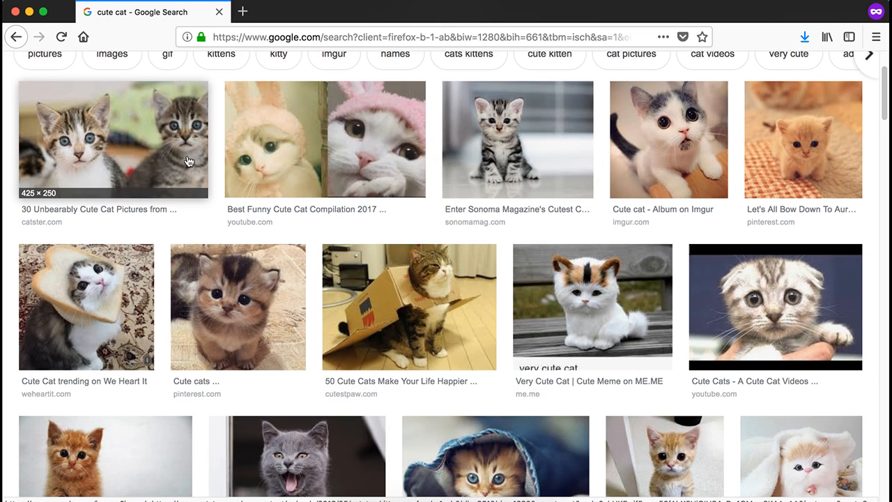
pyautogui.scroll(1, 188, 160)
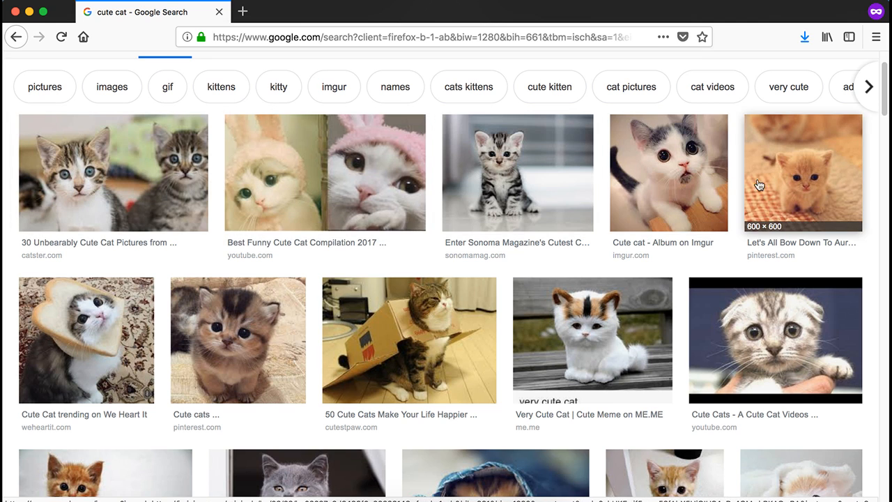
pyautogui.scroll(-5, 279, 309)
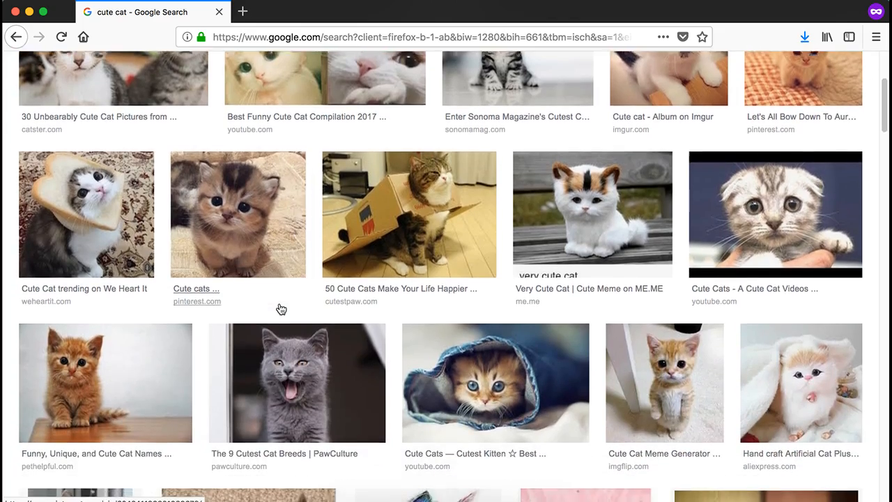
pyautogui.scroll(-8, 279, 308)
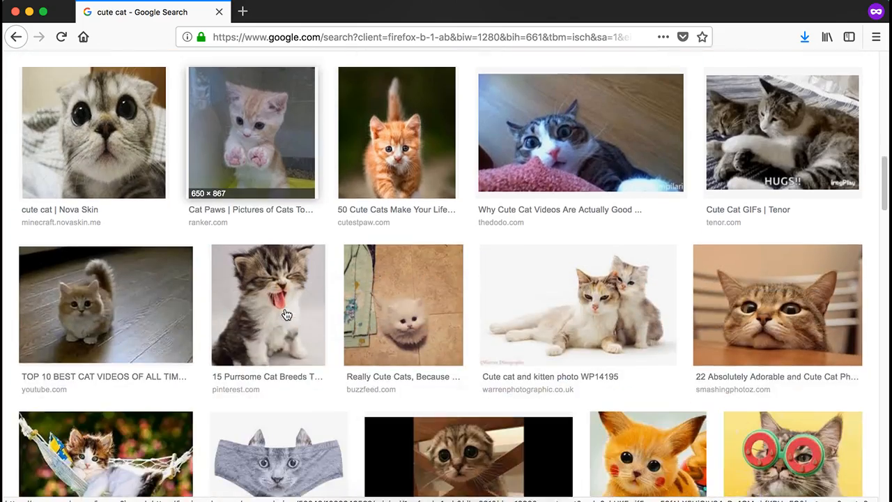
pyautogui.scroll(10, 285, 314)
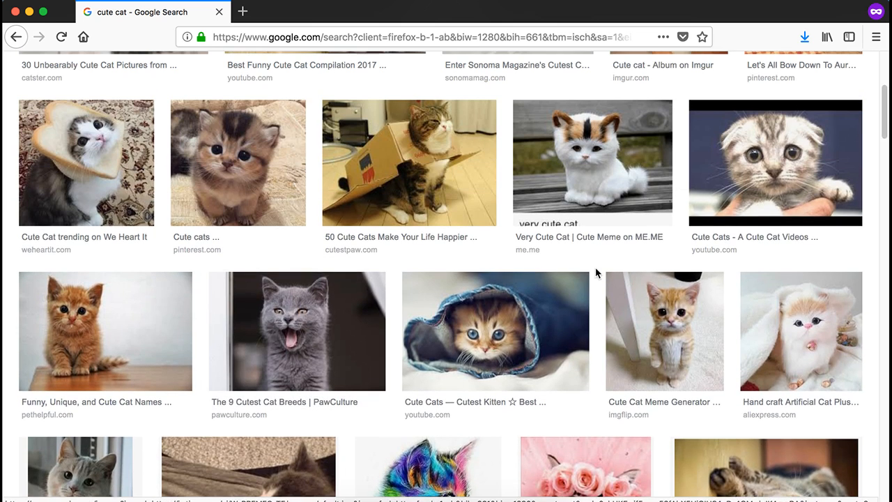
# Step: Preview the "Cute Cats - A Cute Cat Videos" kitten image and compare its size with the neighbouring results
pyautogui.click(726, 186)
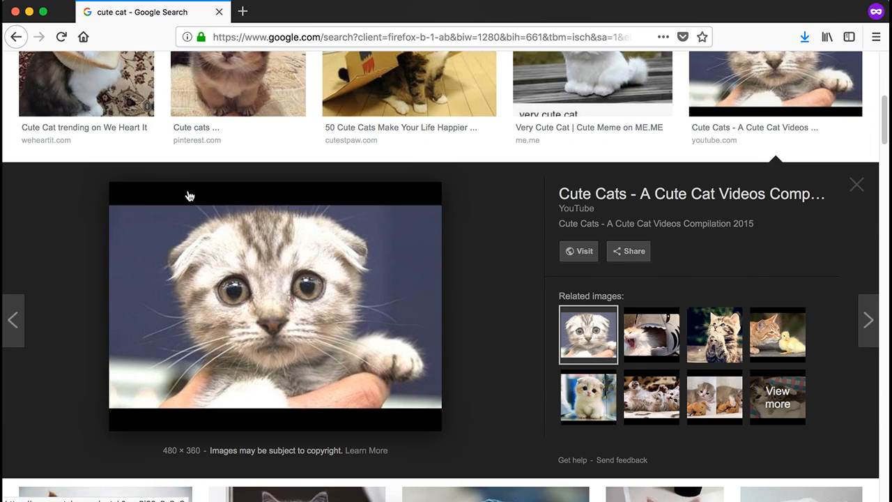
pyautogui.scroll(1, 374, 355)
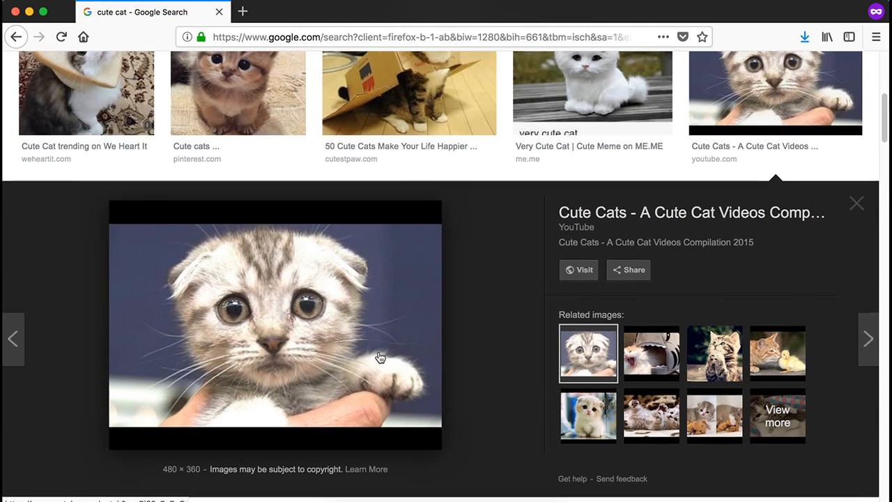
pyautogui.scroll(1, 373, 355)
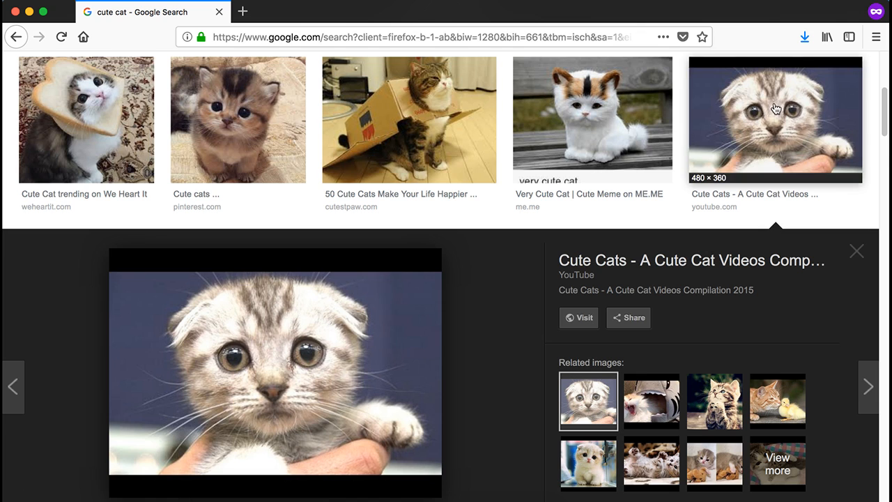
pyautogui.scroll(1, 774, 113)
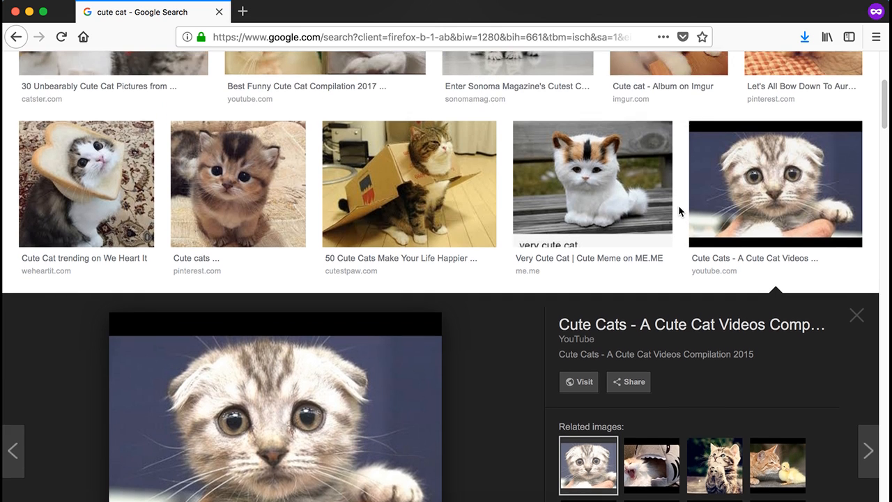
pyautogui.scroll(3, 678, 205)
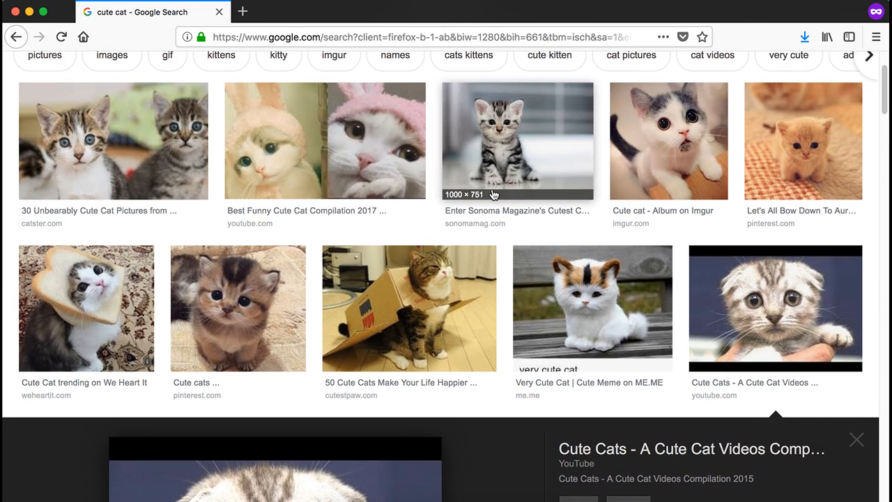
pyautogui.scroll(1, 533, 223)
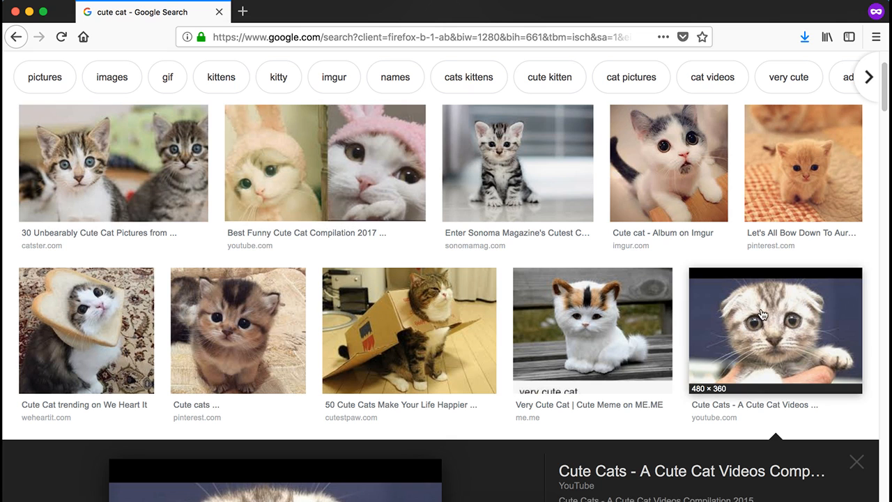
# Step: Preview the "Cute cat - Album on Imgur" image and its related picture of the cat with a red collar
pyautogui.click(697, 193)
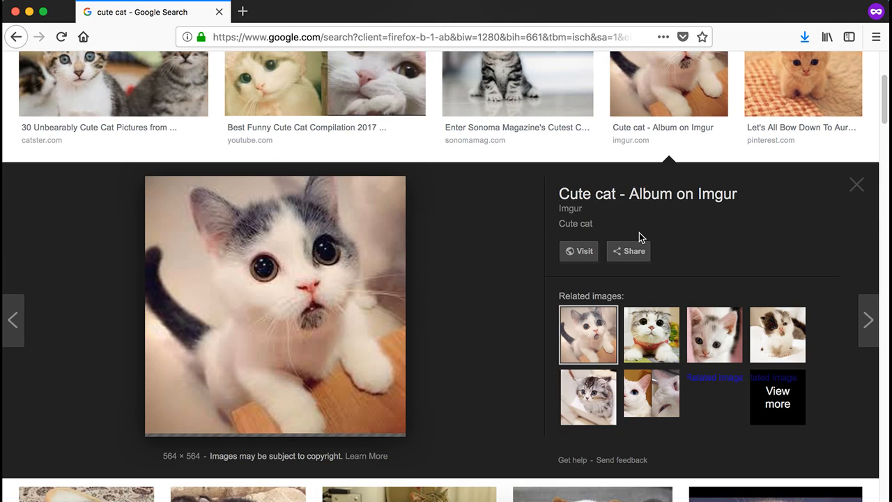
pyautogui.click(643, 355)
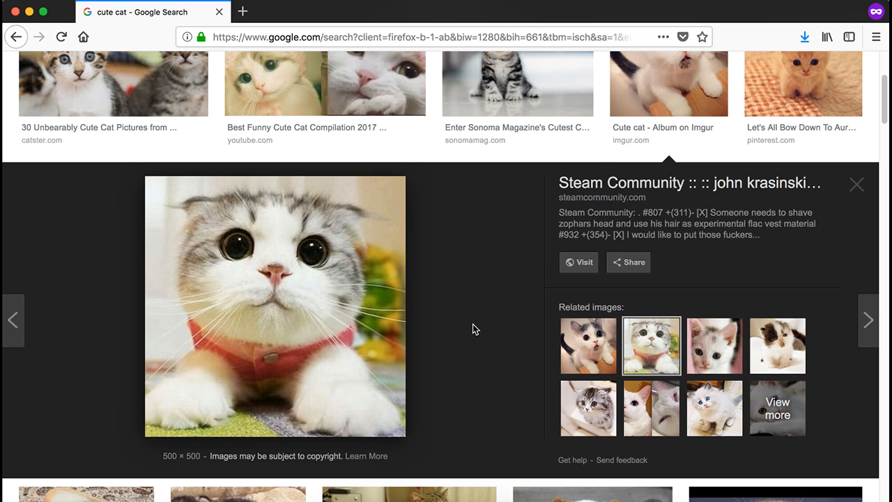
pyautogui.scroll(-3, 390, 202)
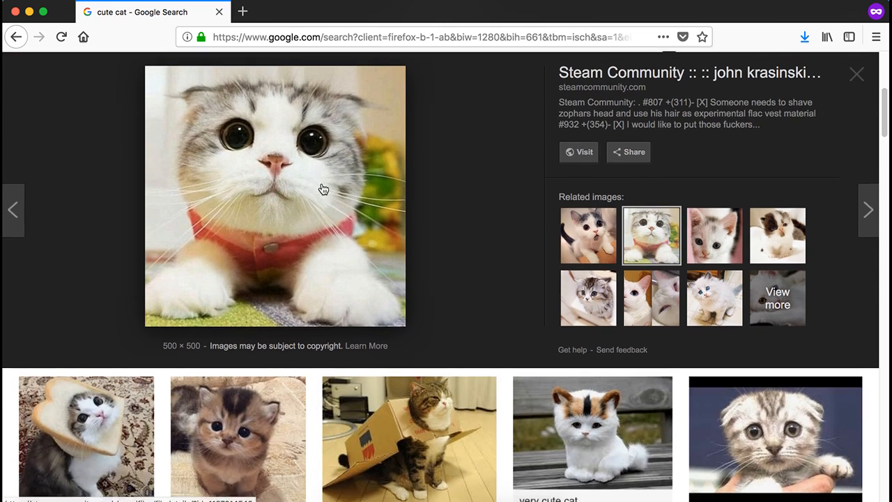
pyautogui.scroll(5, 209, 209)
# Step: Preview the "30 Unbearably Cute Cat Pictures" image and compare the pixel sizes of the results below it
pyautogui.click(79, 230)
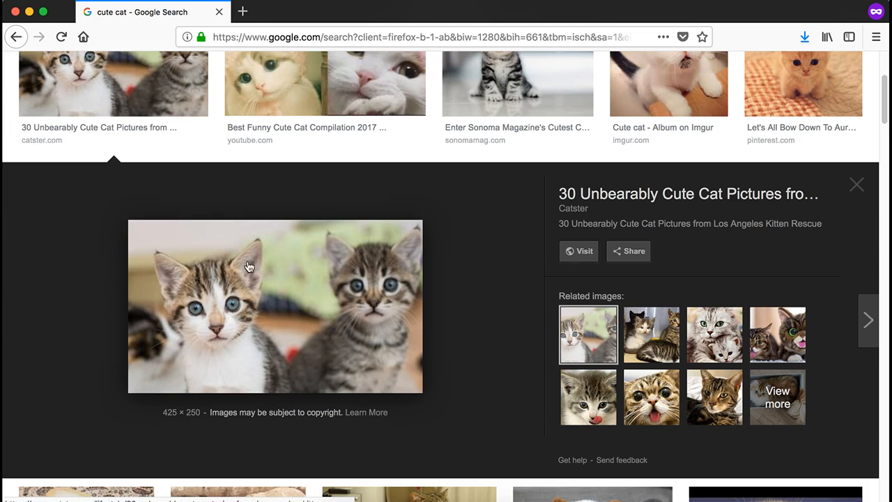
pyautogui.scroll(-3, 398, 314)
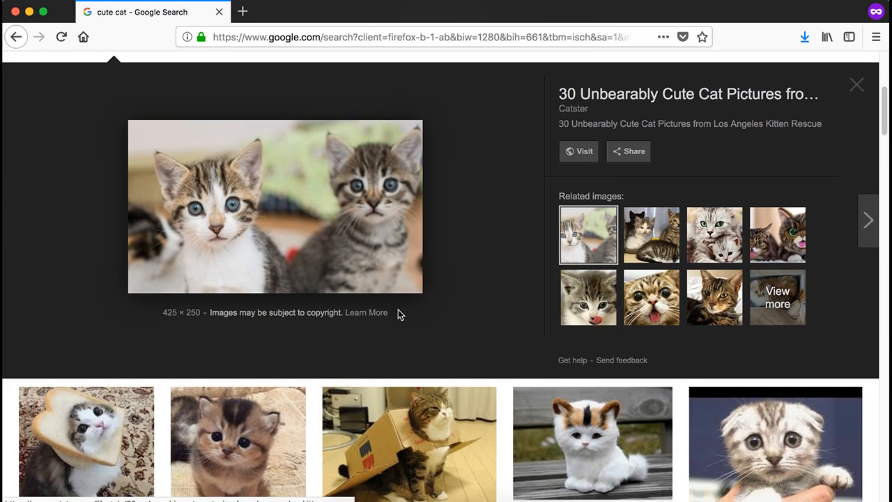
pyautogui.scroll(-7, 361, 308)
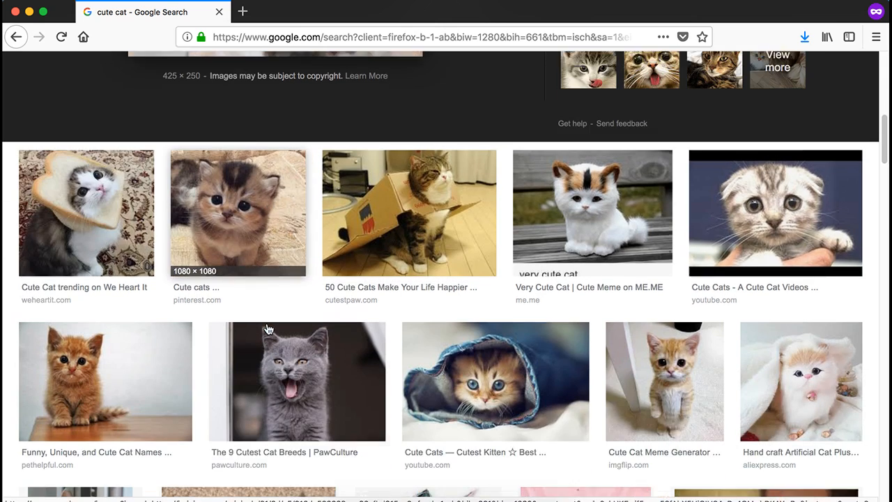
pyautogui.scroll(-2, 241, 300)
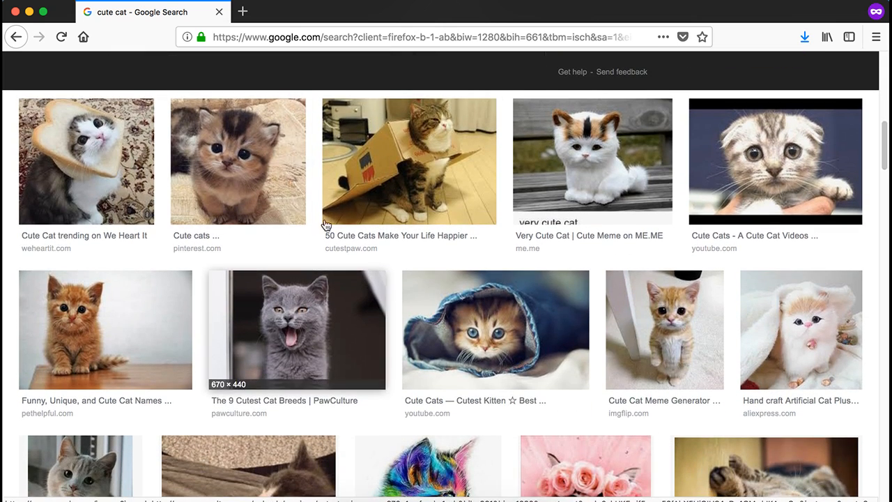
pyautogui.scroll(-1, 348, 286)
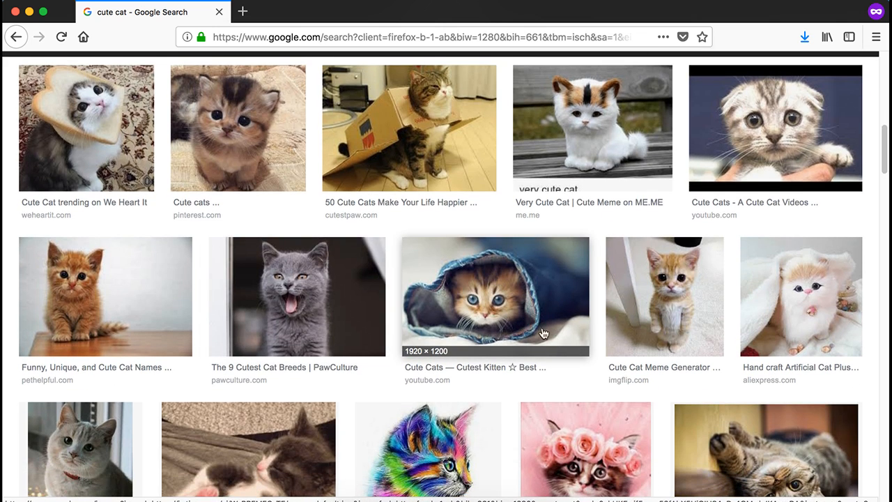
pyautogui.scroll(15, 477, 297)
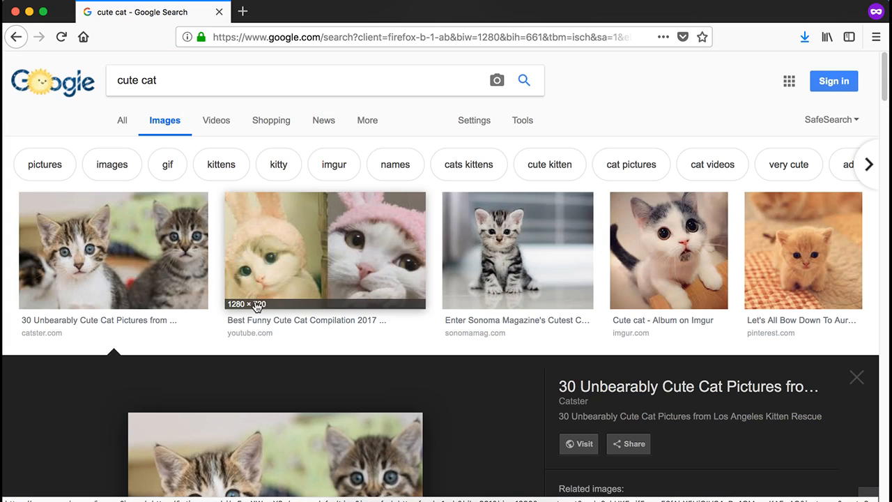
# Step: Close and reopen the preview of the catster.com two-kitten image to check its pixel dimensions
pyautogui.click(103, 242)
pyautogui.click(113, 233)
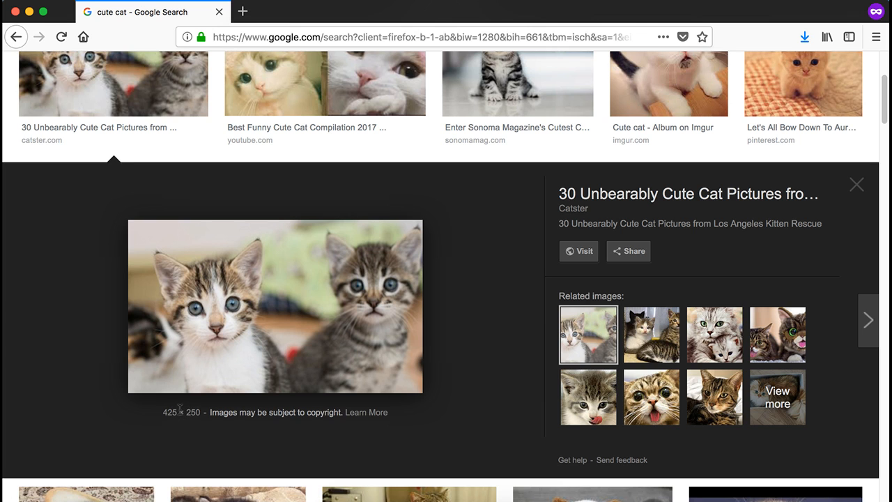
pyautogui.scroll(-1, 301, 367)
pyautogui.scroll(4, 307, 259)
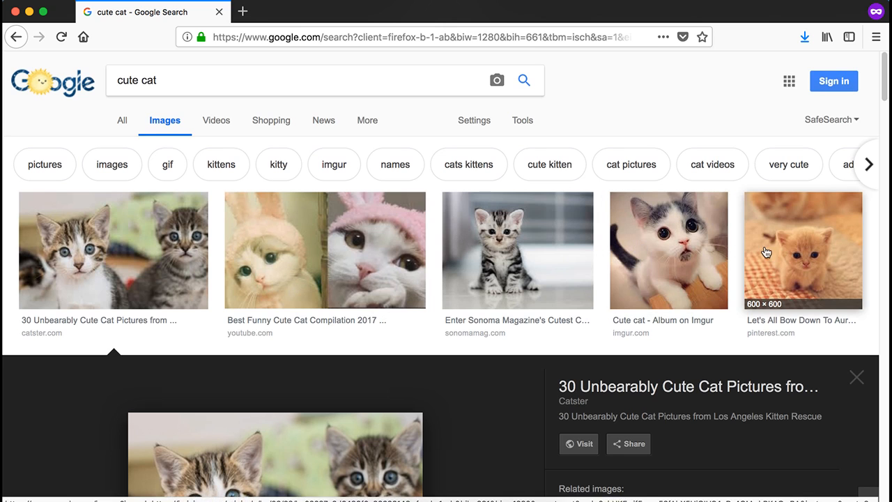
# Step: Look through the further rows of cat results, checking the pixel dimensions of individual images for a large one
pyautogui.scroll(-5, 765, 252)
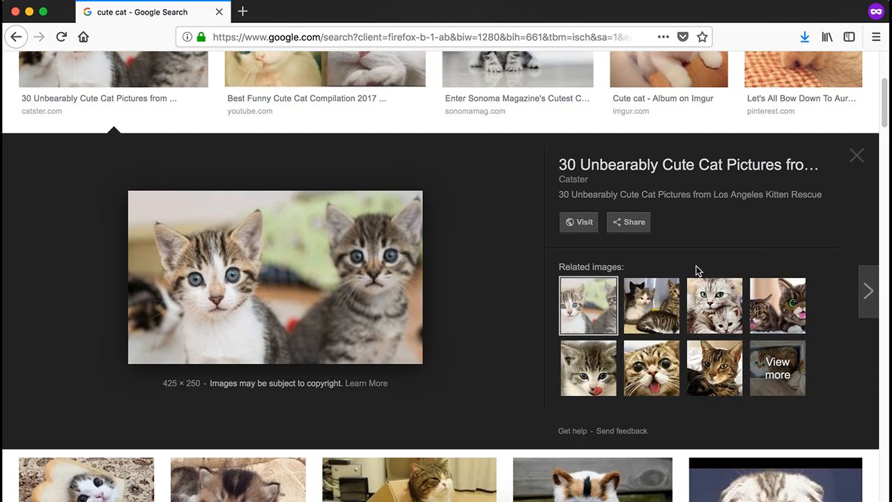
pyautogui.scroll(-1, 718, 345)
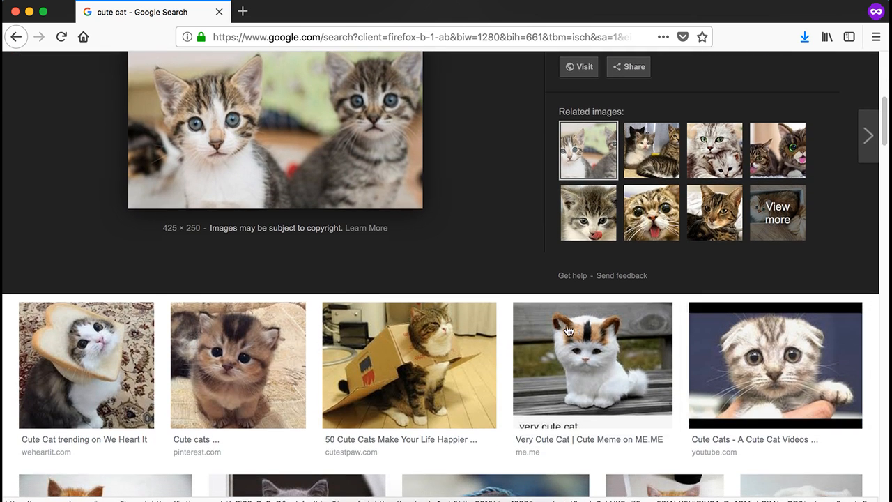
pyautogui.scroll(-4, 565, 334)
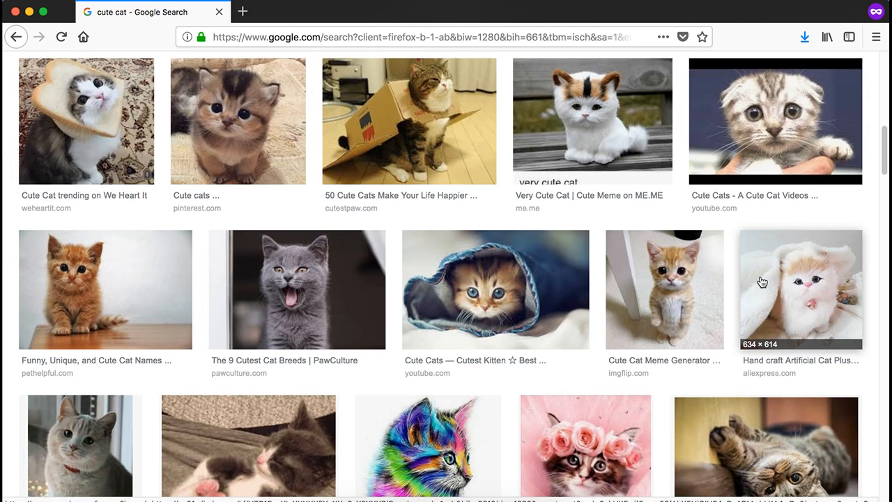
pyautogui.scroll(-3, 761, 282)
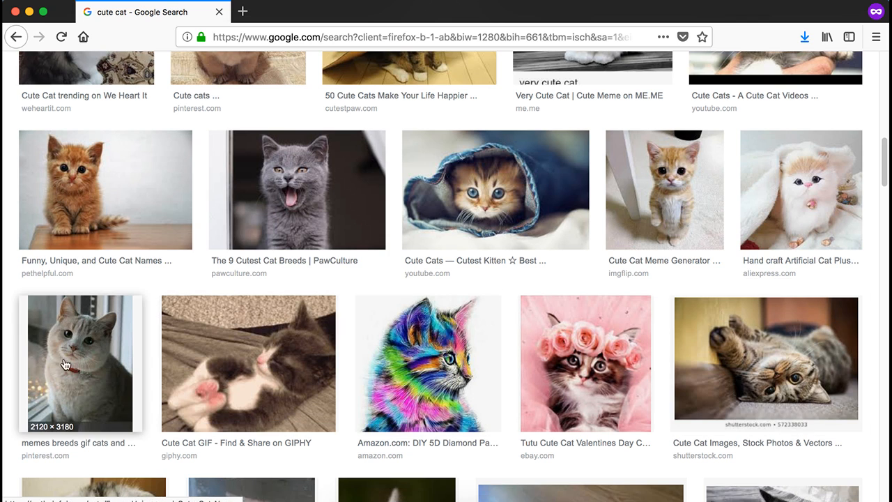
pyautogui.scroll(-5, 82, 331)
pyautogui.scroll(-2, 82, 331)
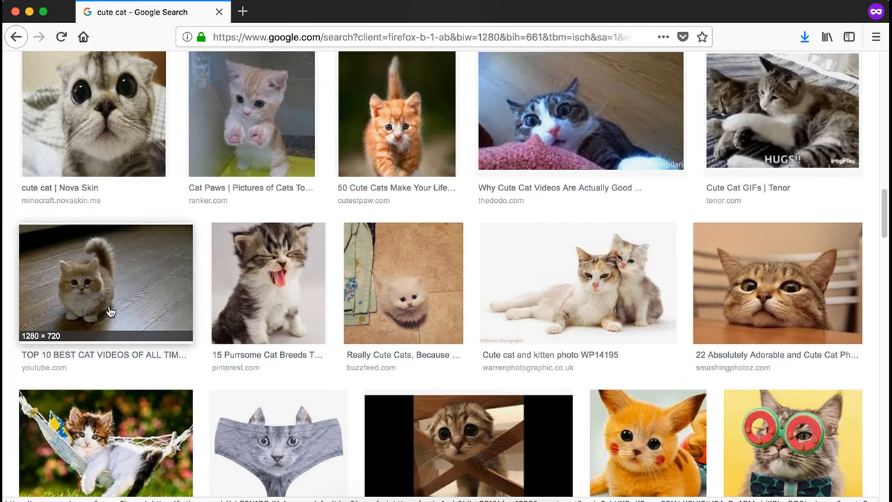
pyautogui.scroll(2, 109, 311)
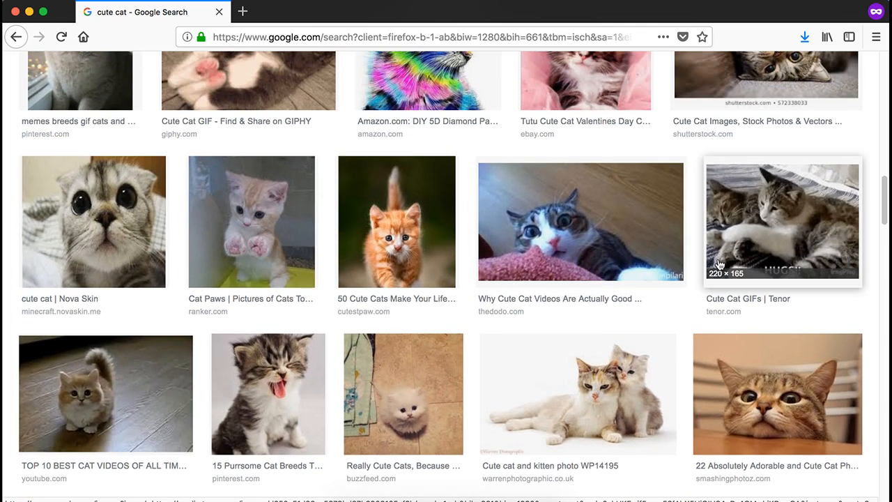
pyautogui.scroll(-5, 94, 194)
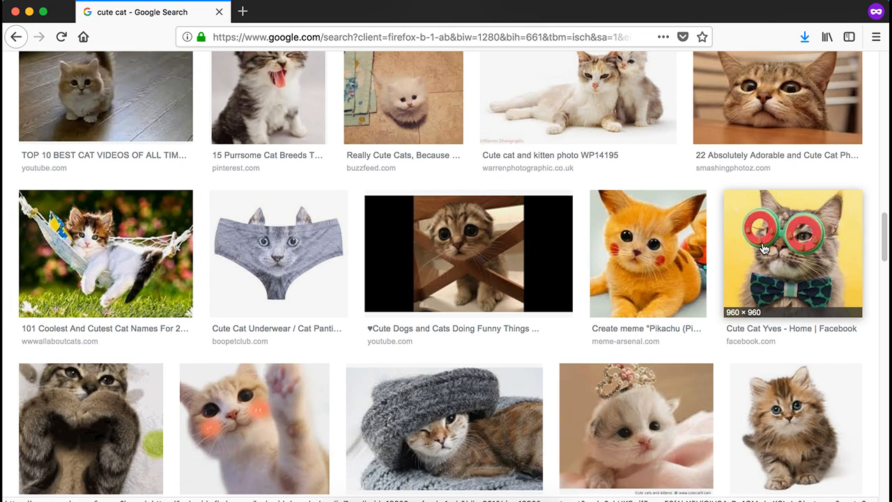
pyautogui.scroll(2, 763, 209)
pyautogui.scroll(-6, 762, 193)
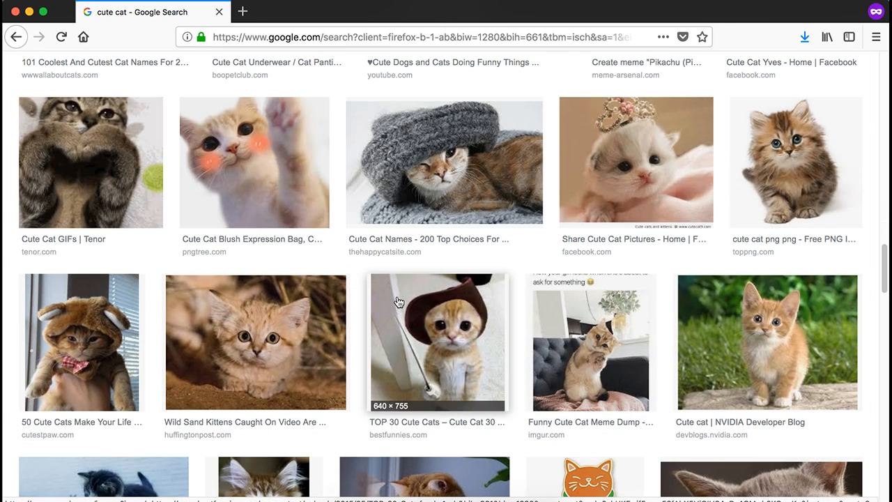
pyautogui.scroll(2, 399, 298)
pyautogui.scroll(-10, 401, 296)
pyautogui.scroll(1, 543, 231)
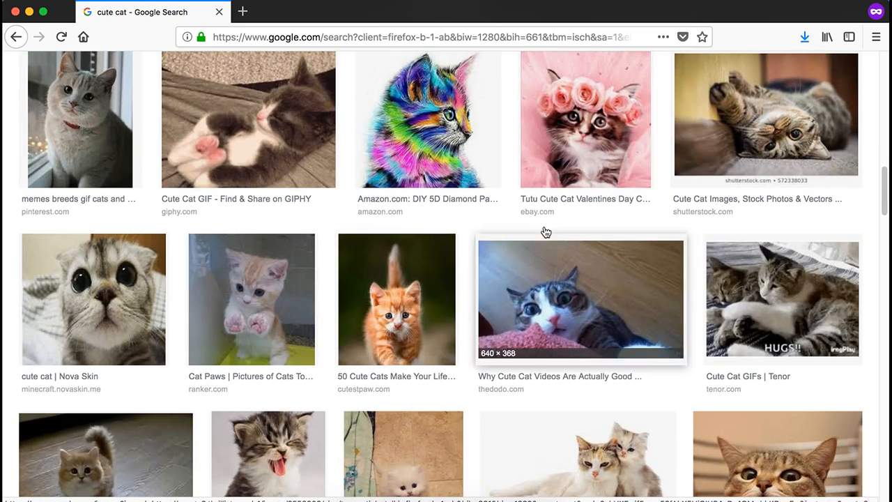
# Step: Filter the cute cat image results to Large size
pyautogui.scroll(5, 553, 227)
pyautogui.scroll(6, 553, 227)
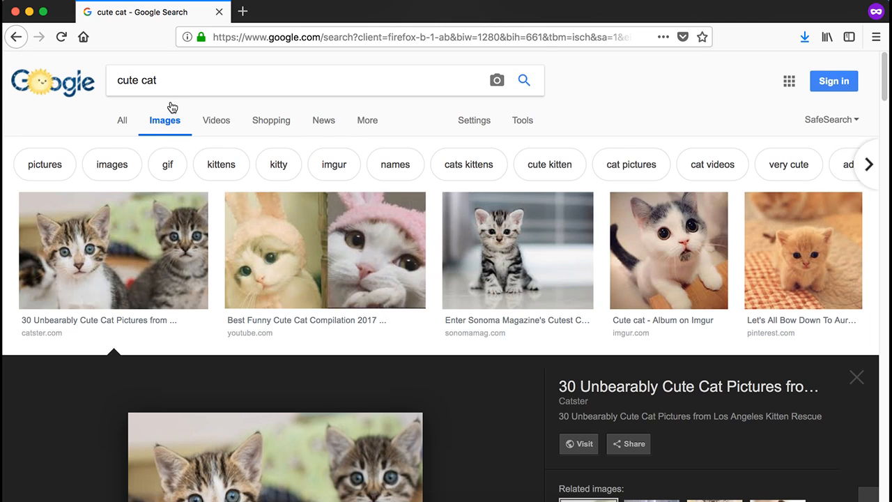
pyautogui.click(517, 126)
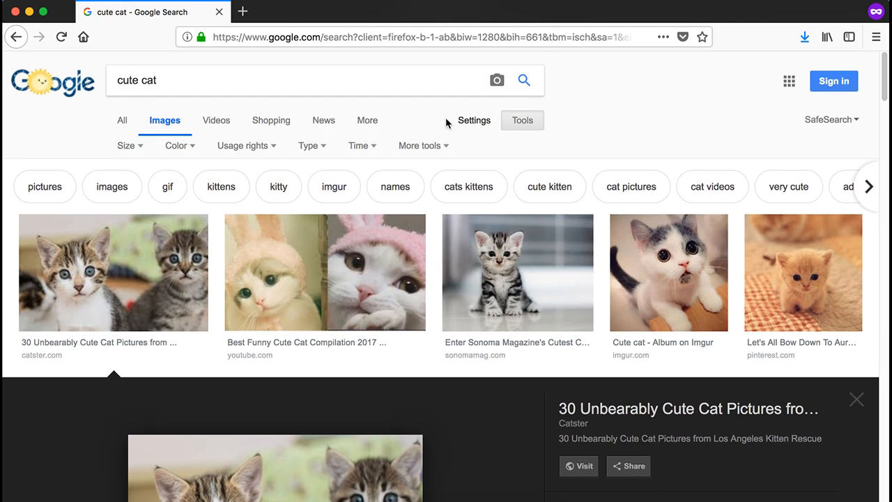
pyautogui.click(131, 144)
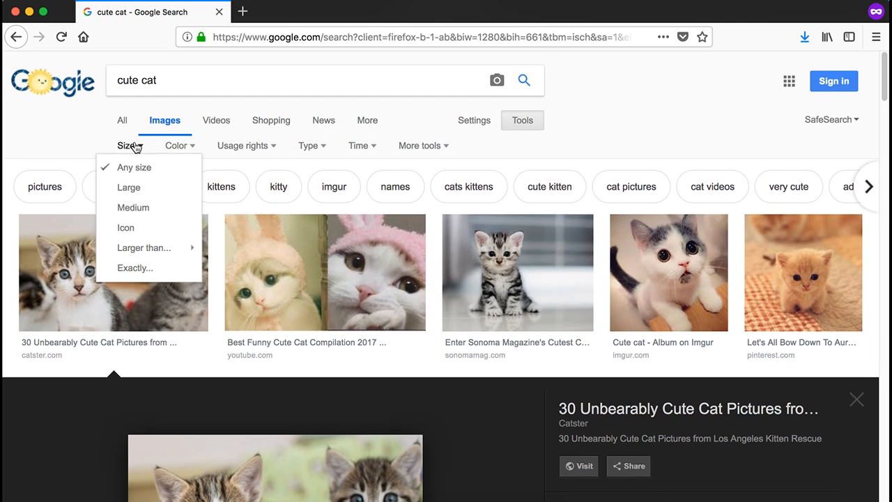
pyautogui.click(146, 188)
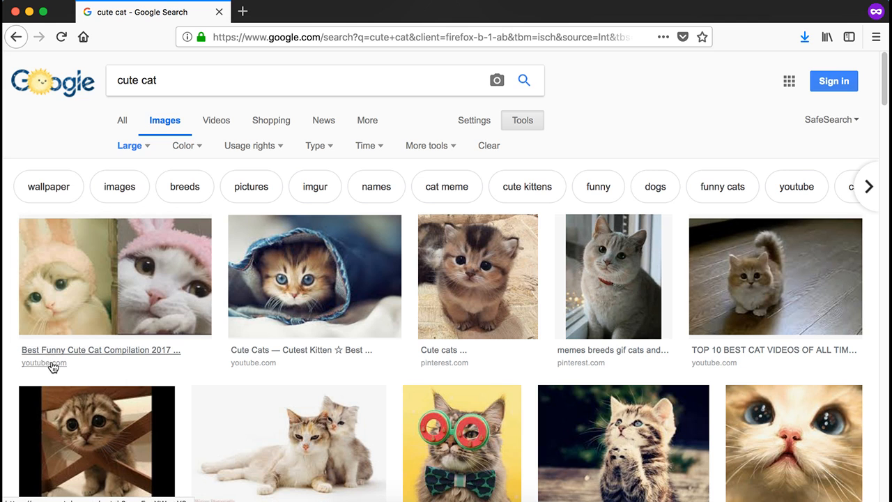
# Step: Preview the "Cute Cats — Cutest Kitten" image of the kitten in jeans and compare the pixel dimensions of its related versions
pyautogui.click(304, 304)
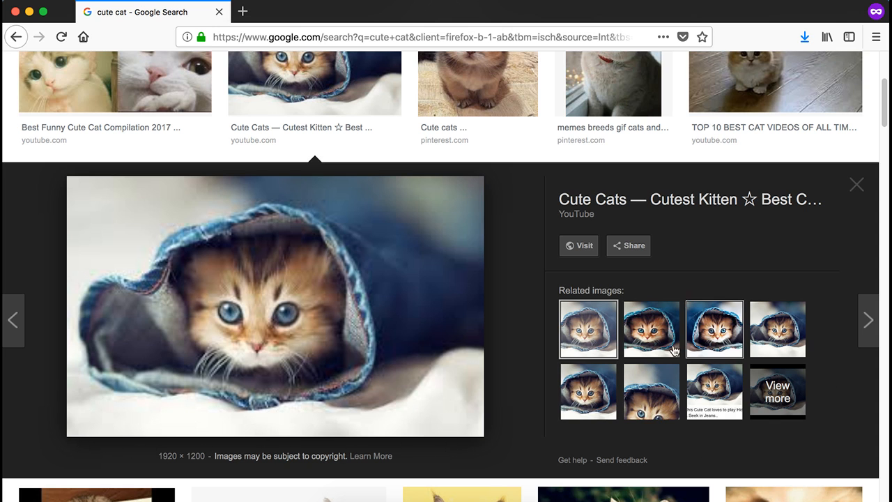
pyautogui.click(652, 329)
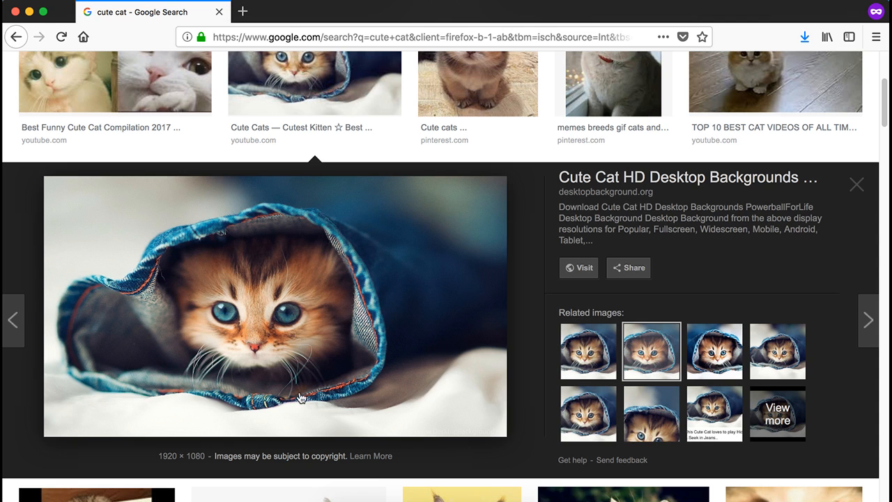
pyautogui.click(700, 359)
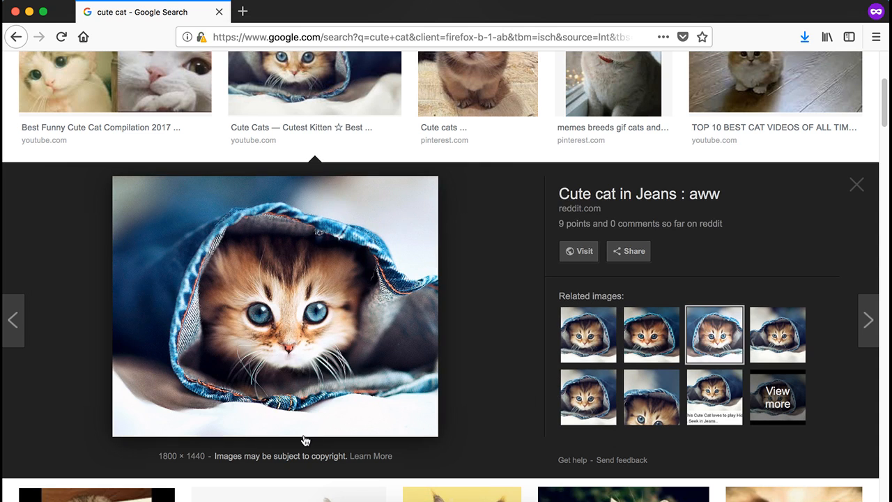
pyautogui.click(656, 394)
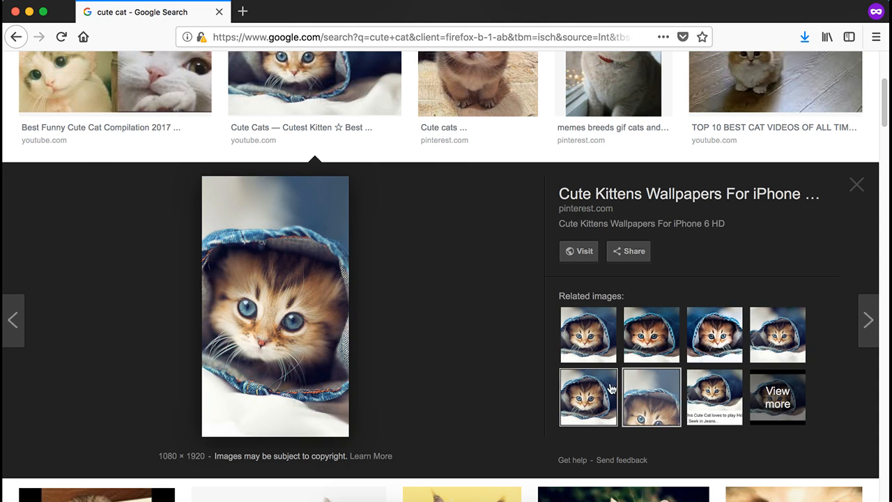
pyautogui.click(612, 390)
pyautogui.click(763, 361)
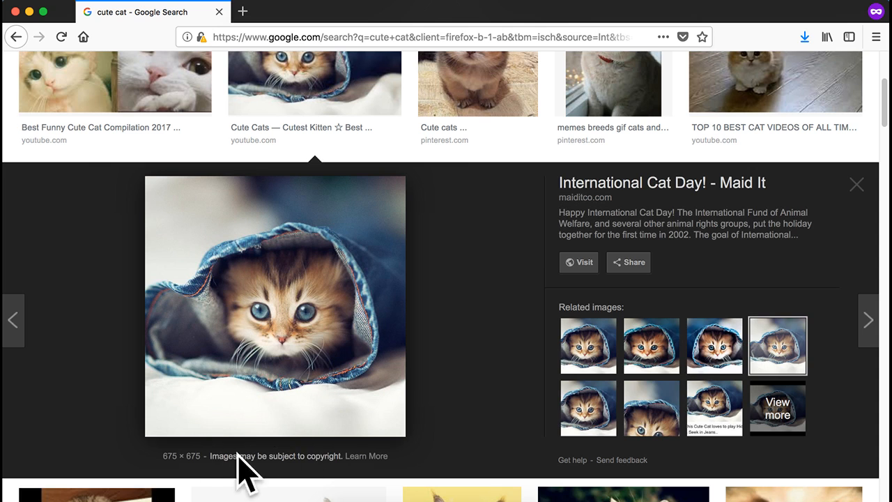
# Step: Preview the Pinterest kitten, the "Best Funny Cute Cat Compilation 2017" image and its related sleeping and white cats, checking their pixel dimensions
pyautogui.click(494, 85)
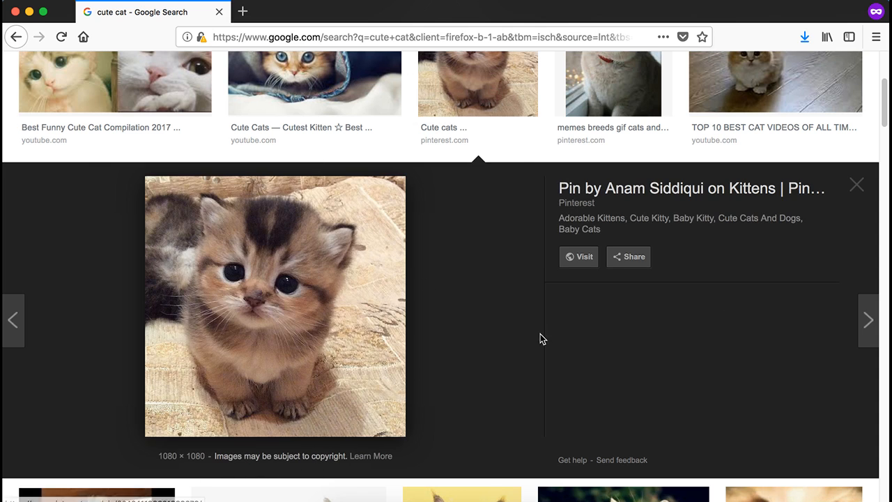
pyautogui.click(144, 88)
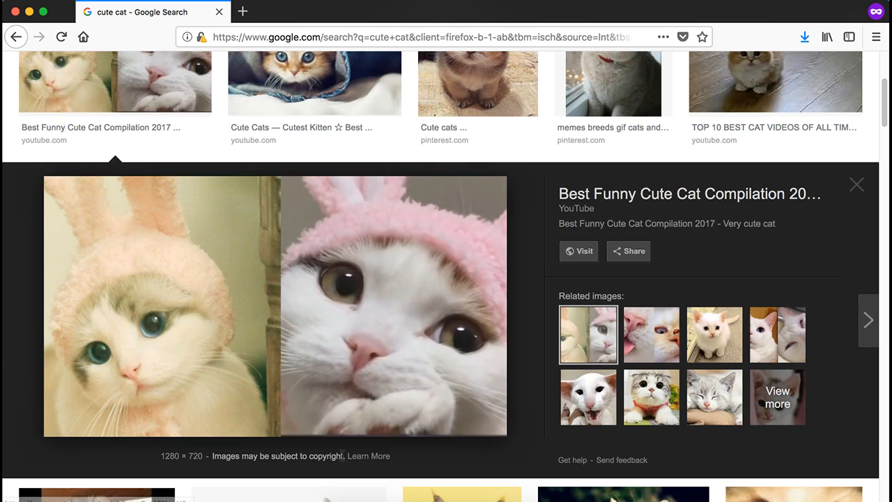
pyautogui.click(710, 396)
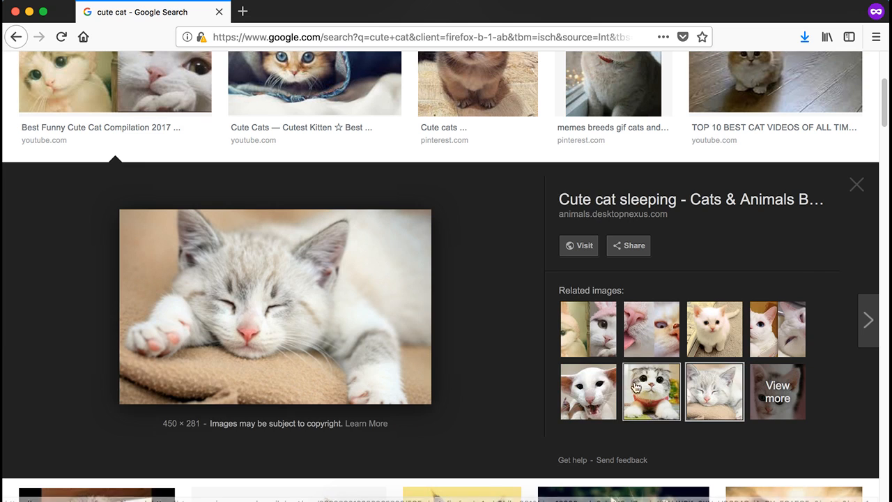
pyautogui.click(588, 391)
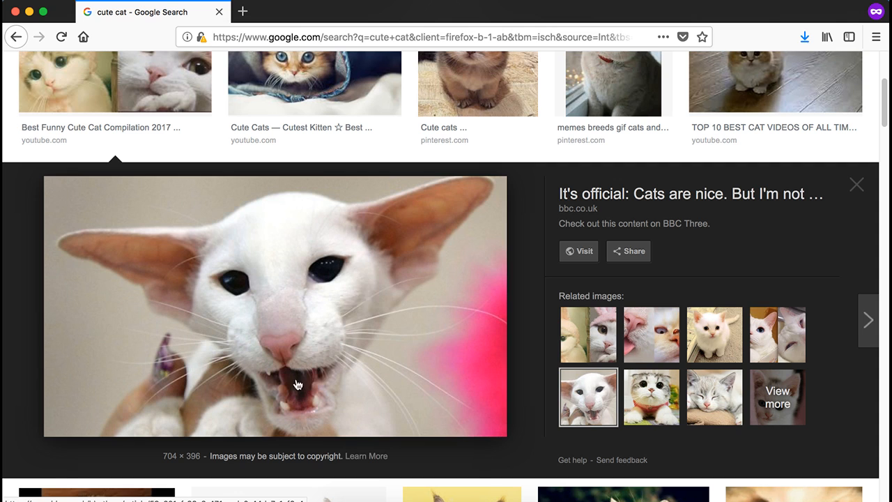
# Step: Reopen the kitten in jeans preview and view its related desktopbackground.org version, "Cute Cat HD Desktop Backgrounds"
pyautogui.click(312, 64)
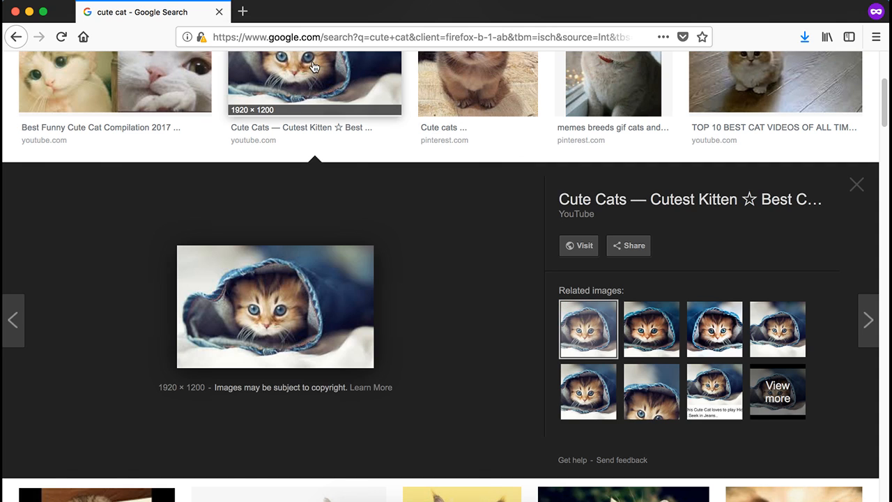
pyautogui.scroll(-1, 338, 233)
pyautogui.scroll(1, 344, 186)
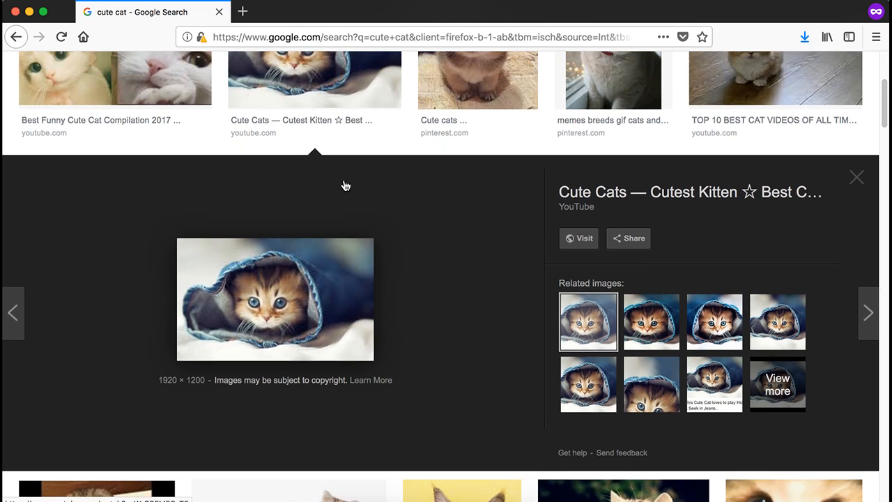
pyautogui.scroll(1, 329, 209)
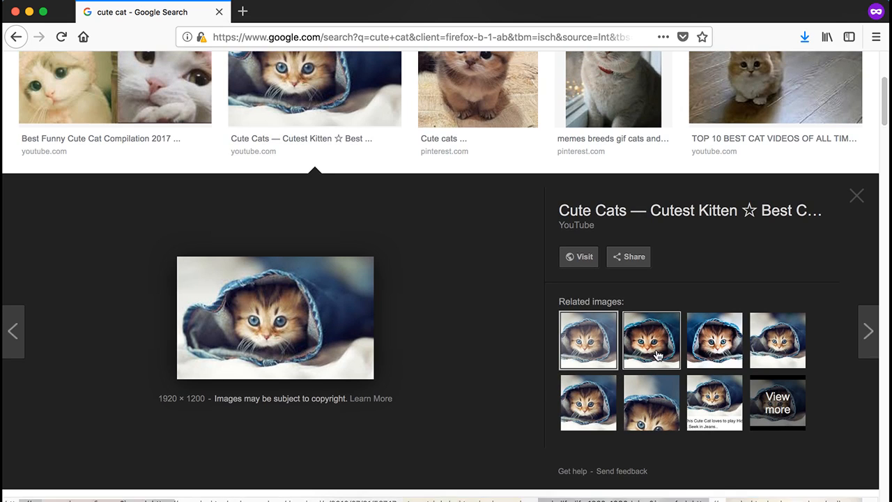
pyautogui.click(657, 355)
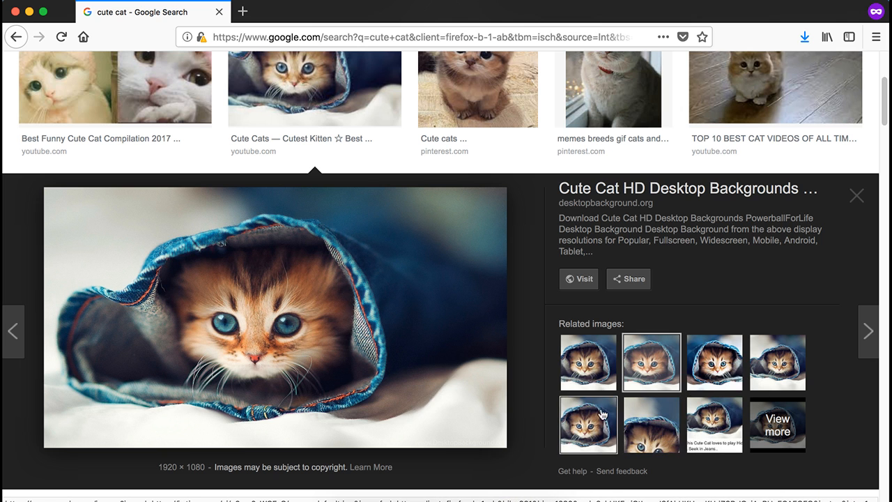
# Step: Check the sizes of the results below the preview and restrict the image search to pictures larger than 4 MP (2272×1704)
pyautogui.scroll(-5, 445, 352)
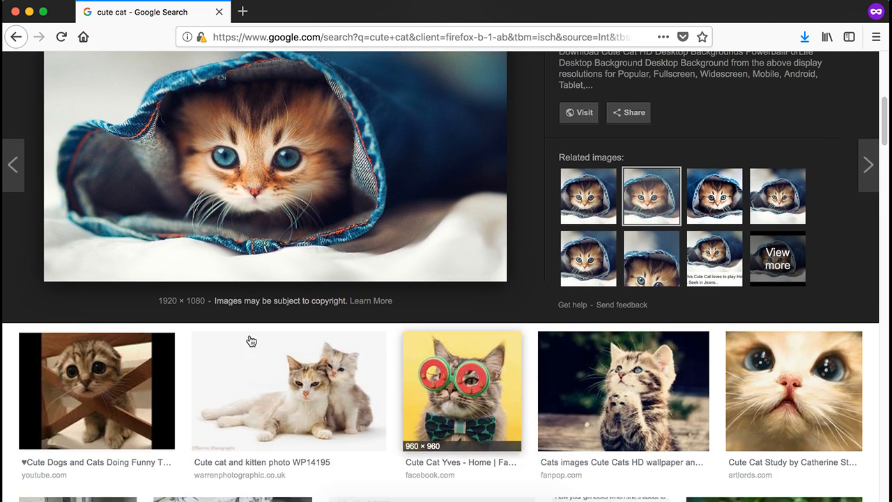
pyautogui.scroll(-3, 181, 348)
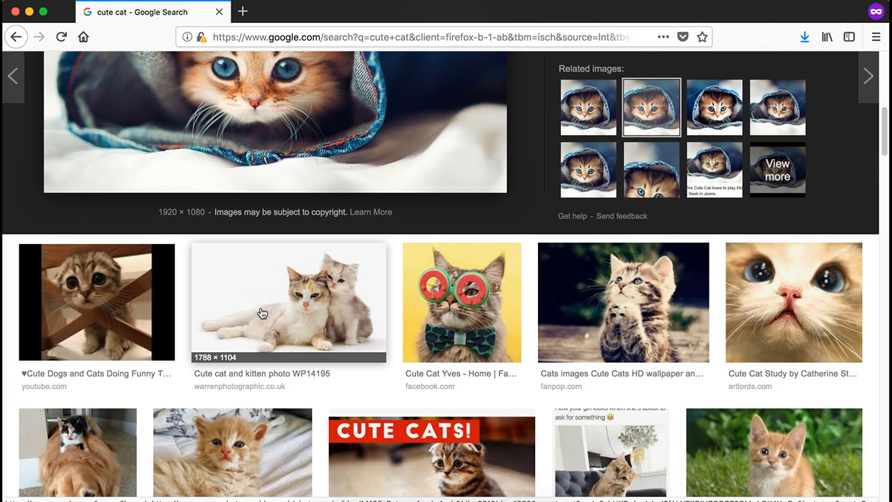
pyautogui.scroll(2, 265, 309)
pyautogui.scroll(10, 265, 309)
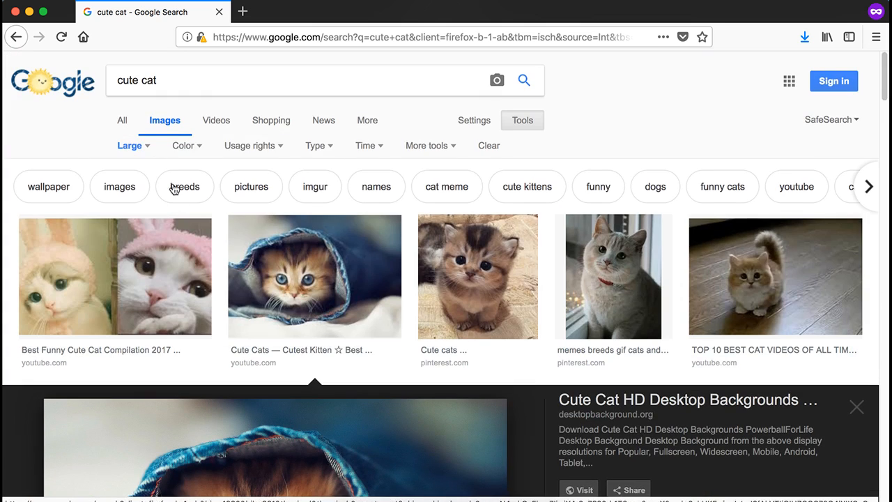
pyautogui.click(126, 153)
pyautogui.moveTo(175, 255)
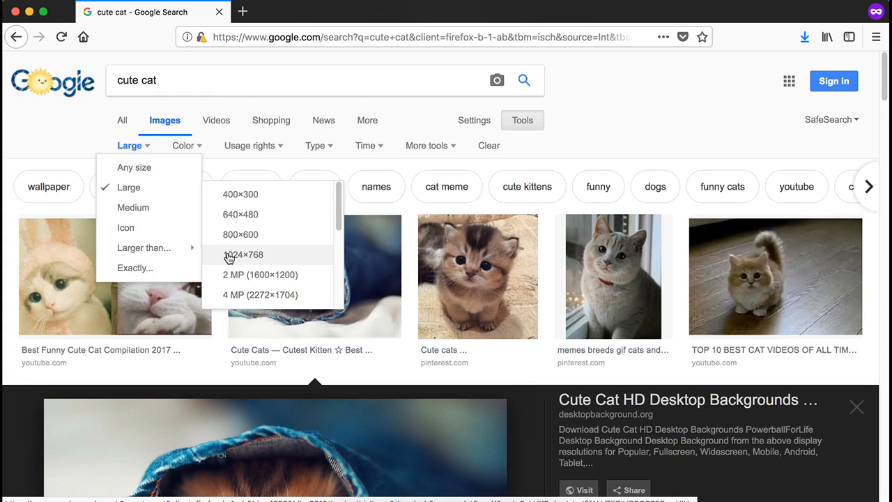
pyautogui.click(230, 293)
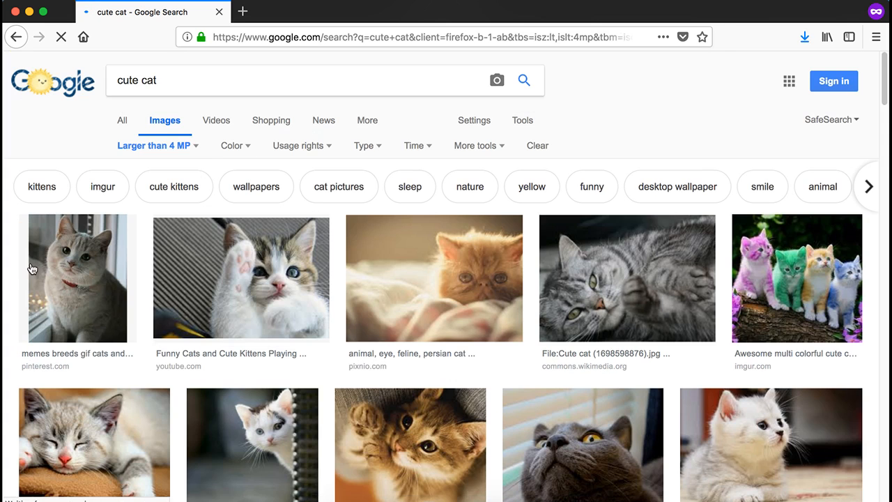
# Step: Preview the "Funny Cats and Cute Kittens Playing" image and two of its related pictures to compare their pixel dimensions
pyautogui.click(257, 279)
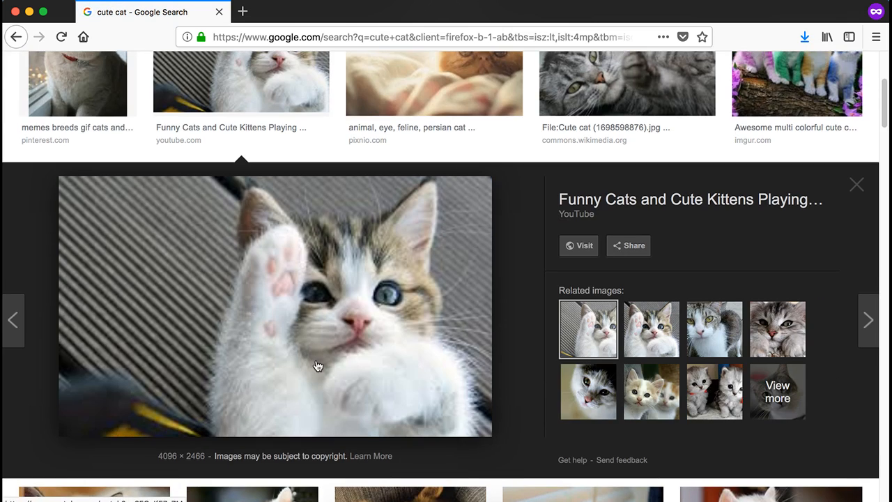
pyautogui.click(635, 337)
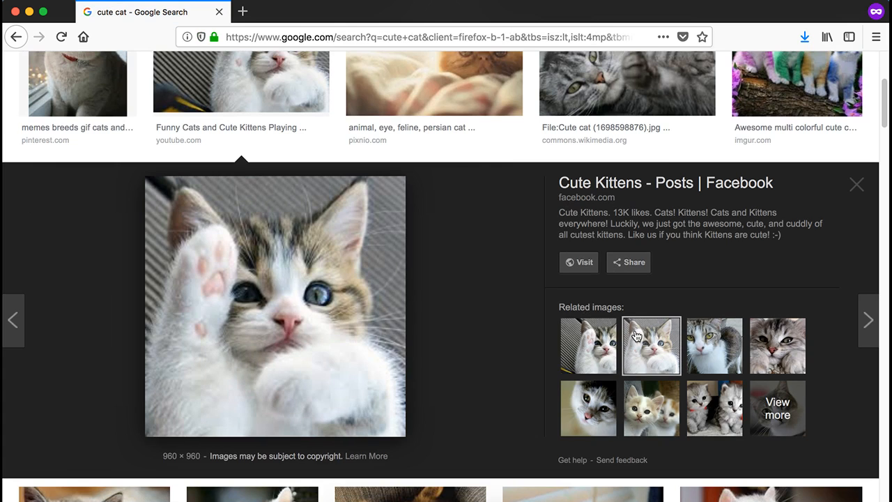
pyautogui.click(701, 346)
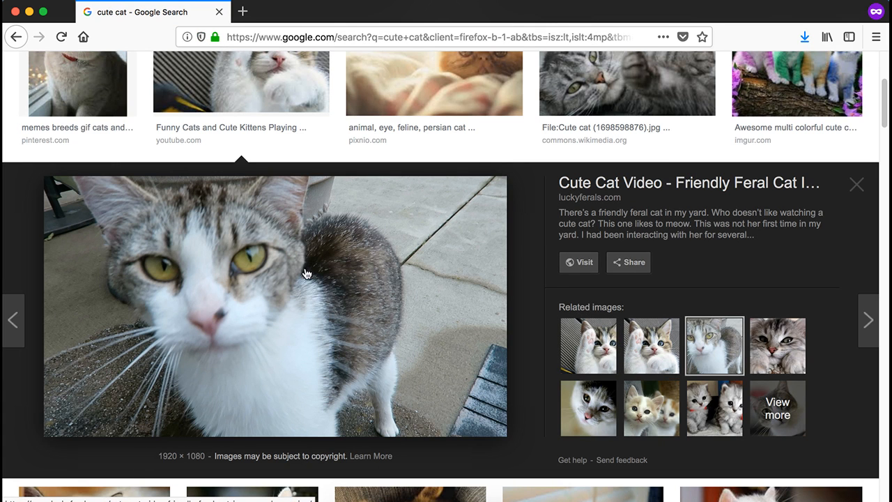
pyautogui.scroll(-1, 328, 271)
pyautogui.scroll(5, 529, 230)
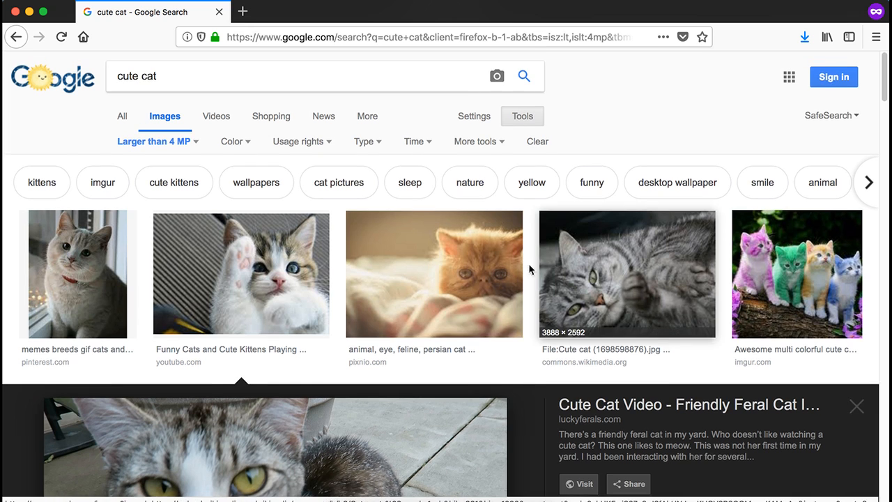
# Step: Preview the Pixnio Persian cat image and its related ginger and white Persian cats, checking their dimensions and the image options
pyautogui.click(471, 261)
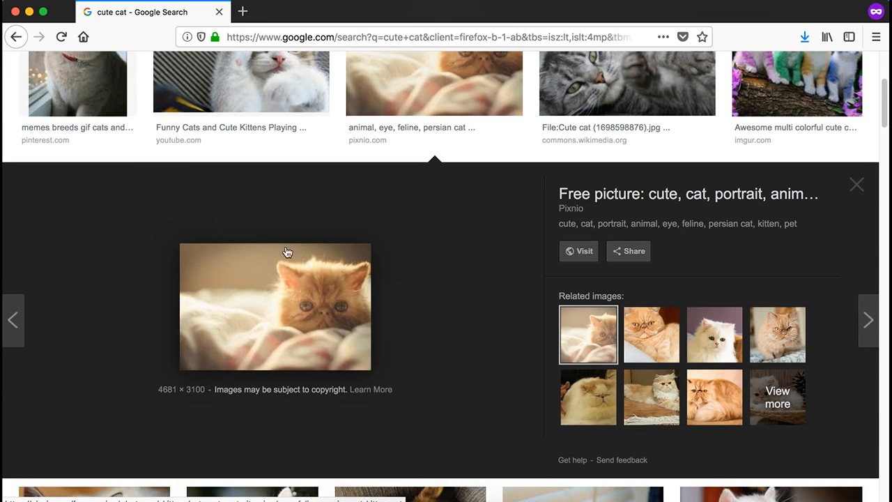
pyautogui.click(642, 337)
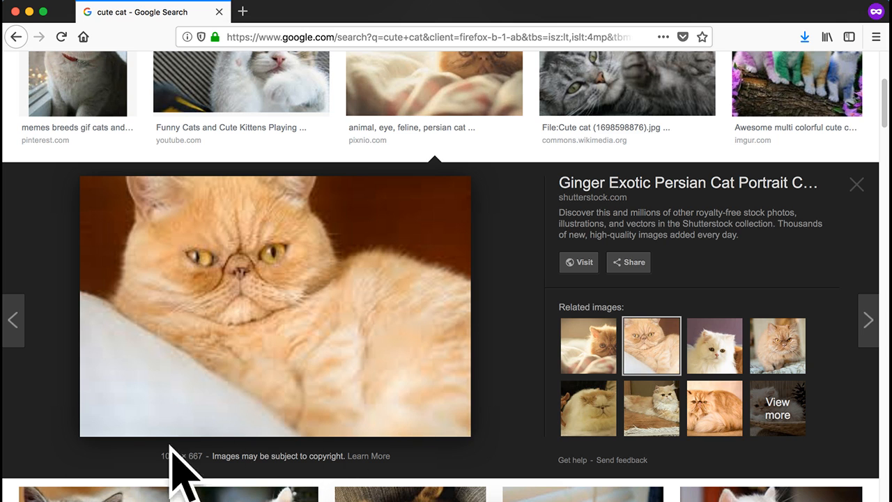
pyautogui.rightClick(265, 229)
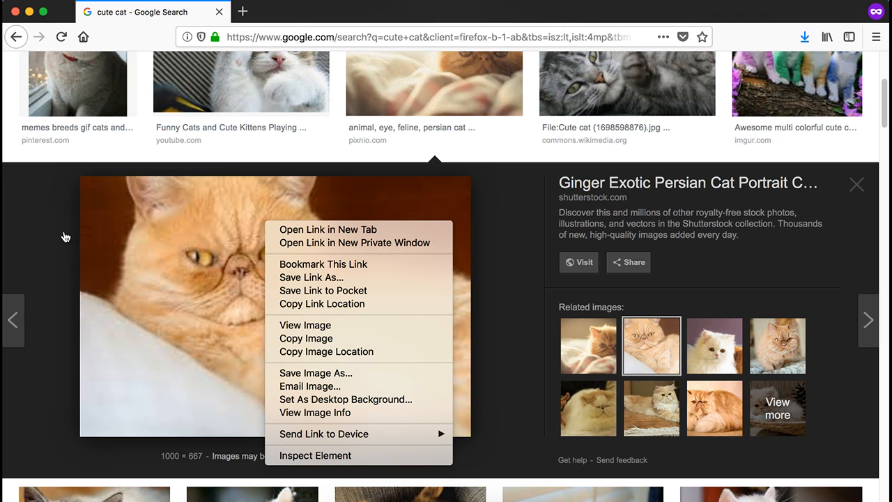
pyautogui.click(508, 156)
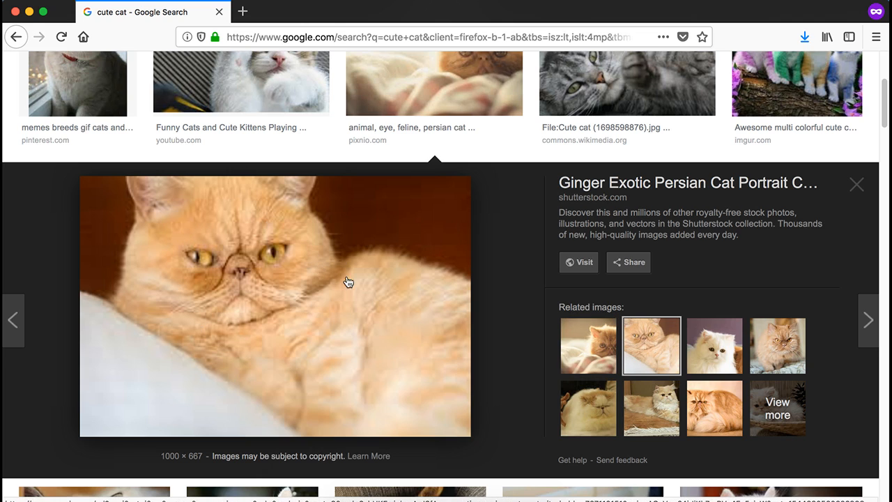
pyautogui.click(712, 352)
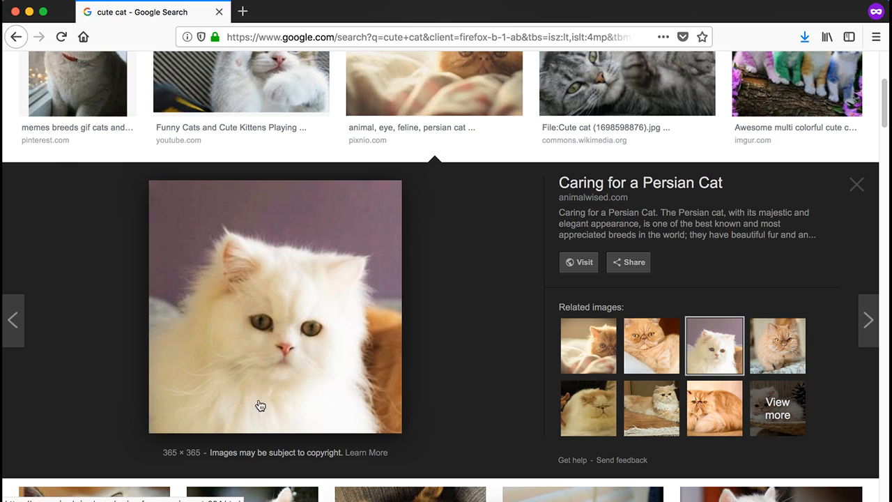
# Step: Return to the image results filtered to Large and reopen the 1920 × 1080 desktopbackground.org preview of the kitten in jeans
pyautogui.click(19, 39)
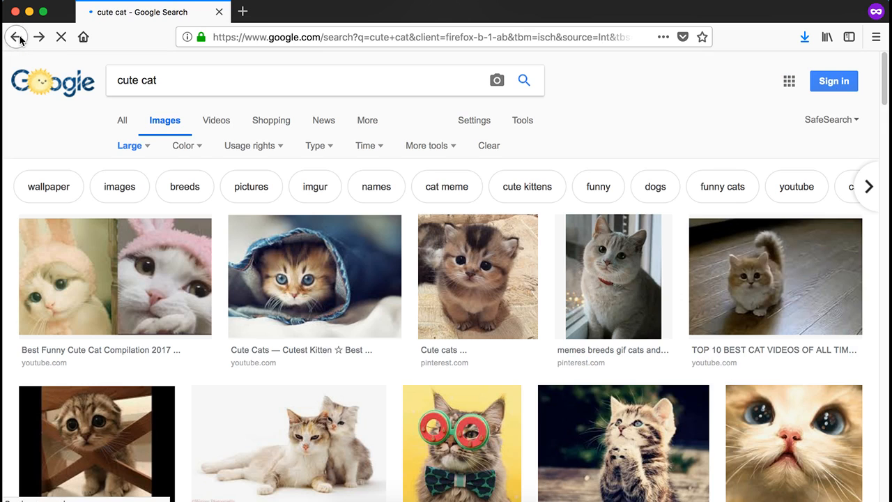
pyautogui.click(337, 279)
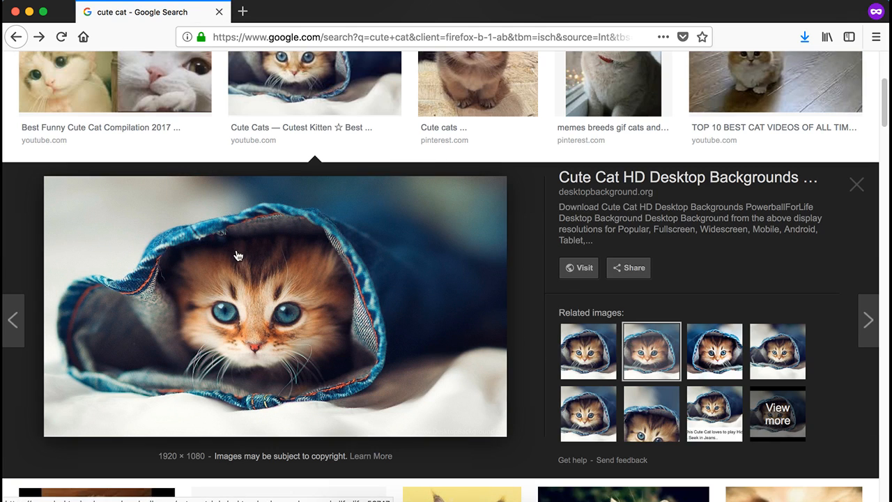
pyautogui.rightClick(255, 264)
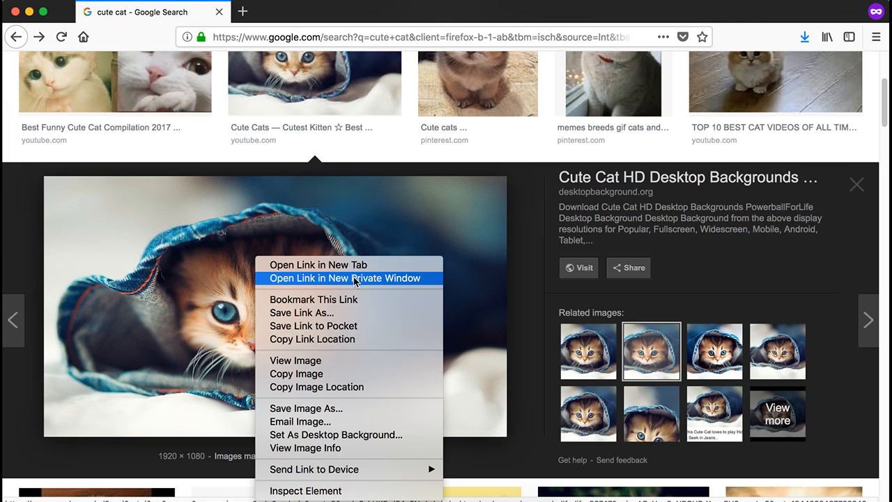
pyautogui.click(329, 410)
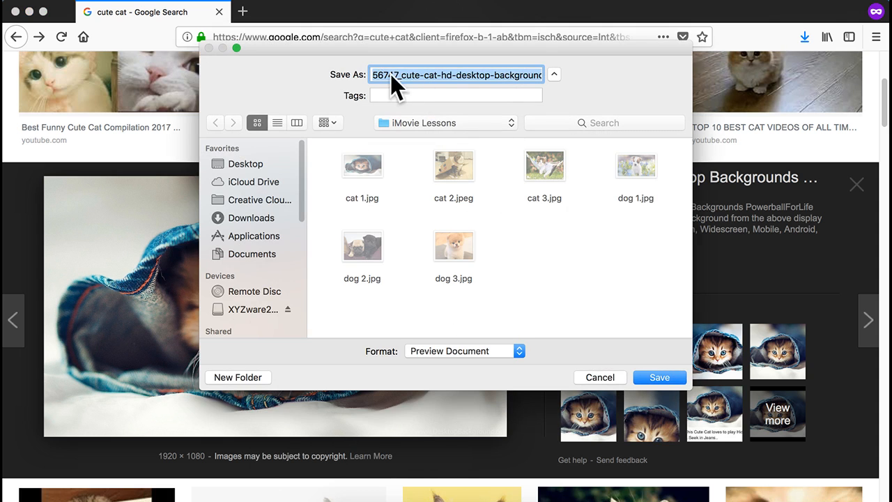
pyautogui.click(503, 75)
pyautogui.moveTo(516, 76); pyautogui.dragTo(628, 82)
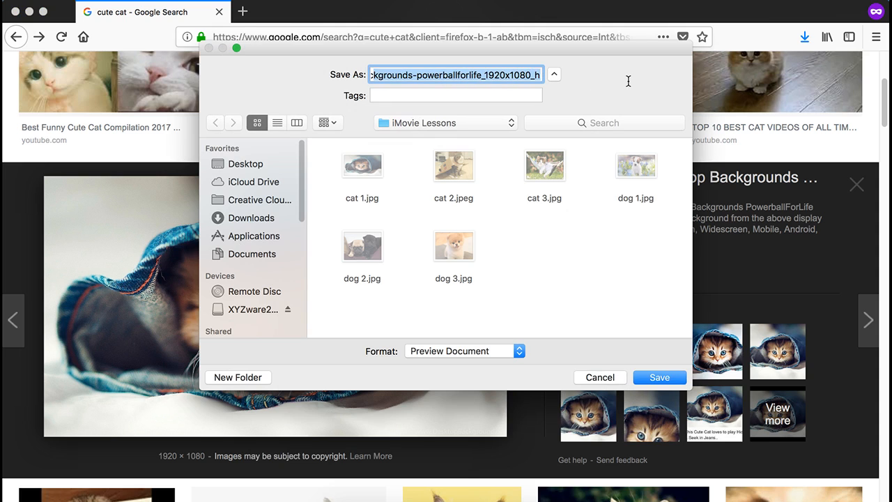
pyautogui.click(495, 76)
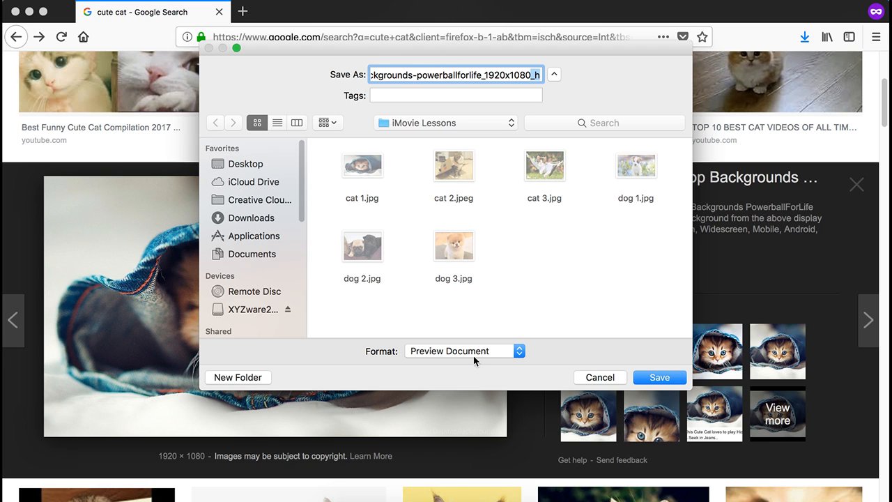
pyautogui.click(531, 81)
pyautogui.click(607, 380)
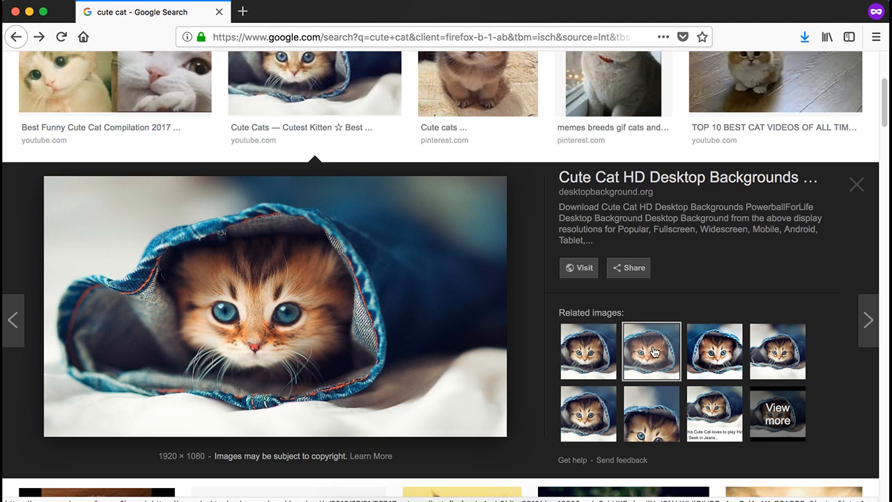
# Step: Visit the kitten picture's desktopbackground.org page, examine its download resolutions, and return to the image preview
pyautogui.click(582, 268)
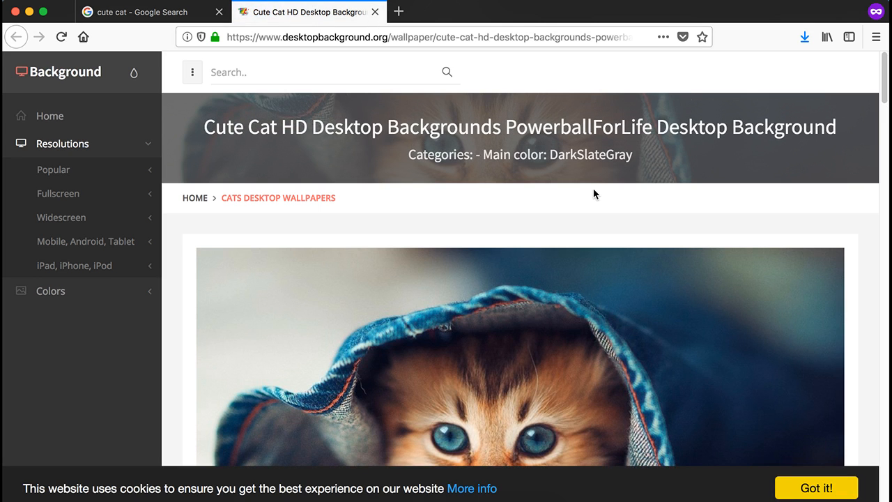
pyautogui.scroll(-3, 594, 190)
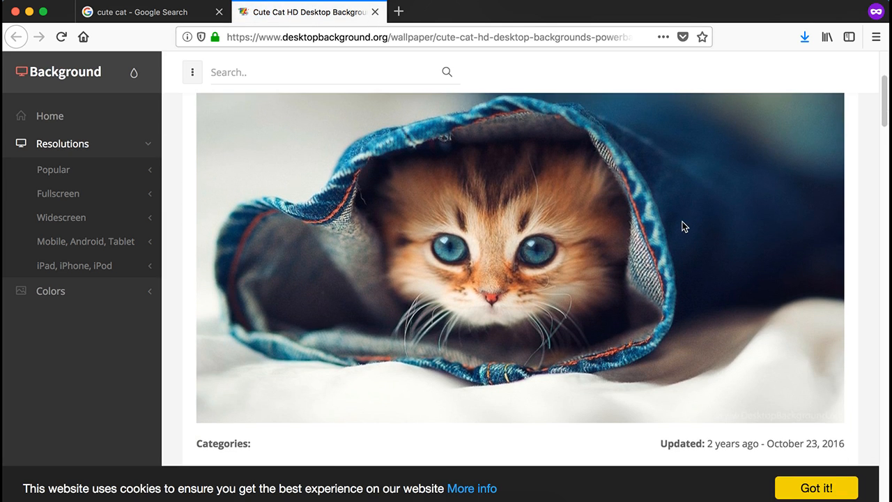
pyautogui.scroll(-1, 465, 317)
pyautogui.scroll(-10, 565, 332)
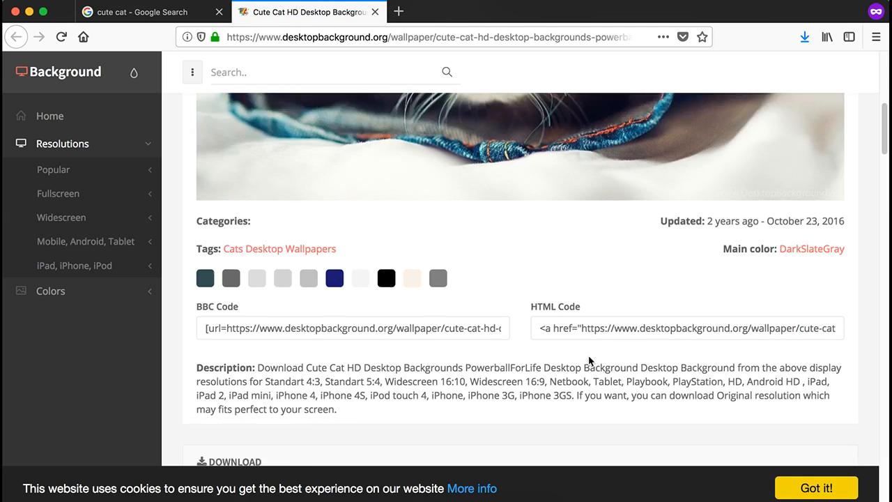
pyautogui.scroll(8, 590, 359)
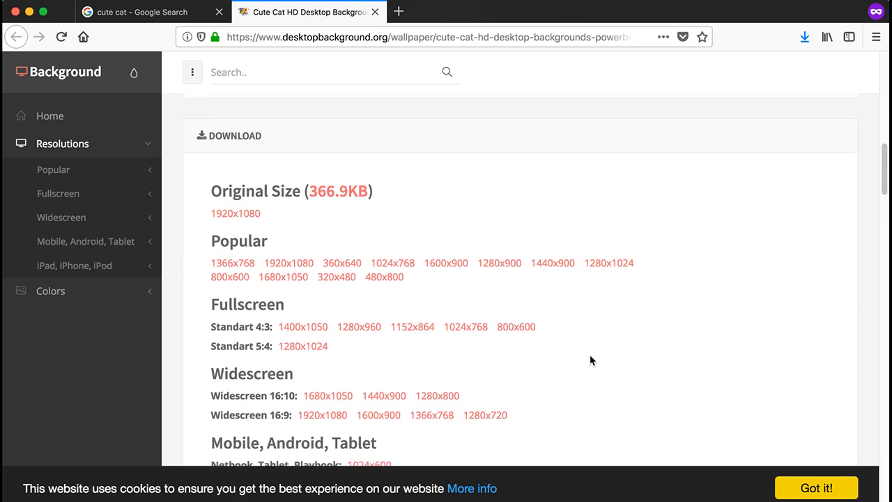
pyautogui.scroll(1, 590, 358)
pyautogui.scroll(-1, 606, 348)
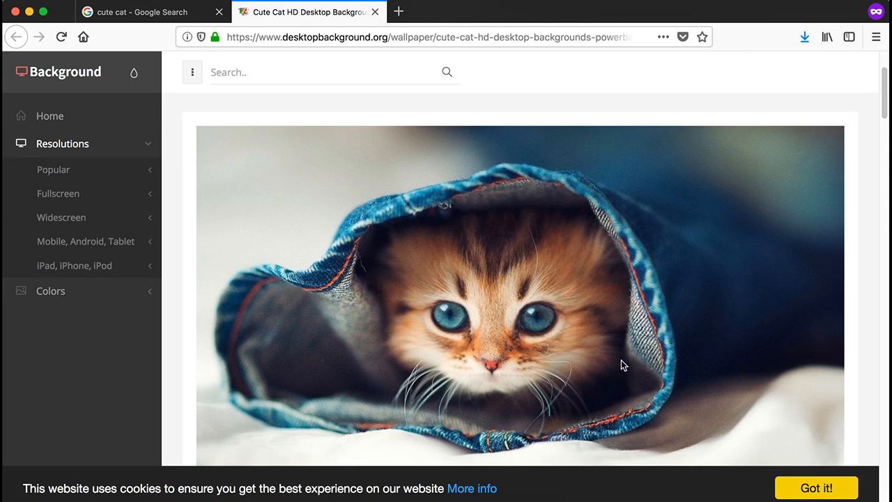
pyautogui.scroll(-6, 634, 223)
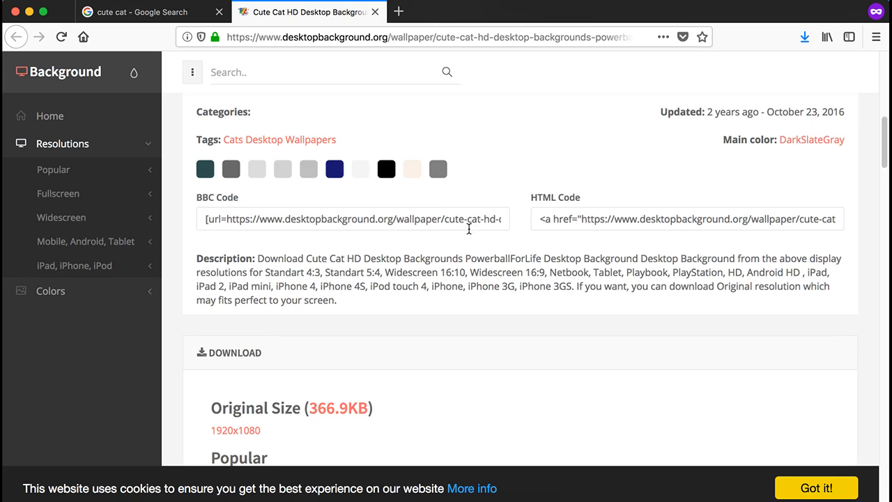
pyautogui.scroll(-4, 411, 244)
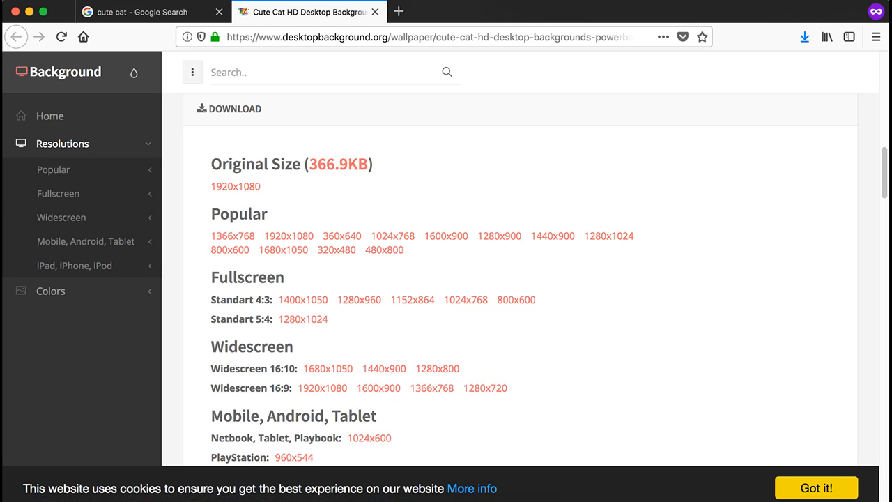
pyautogui.click(374, 11)
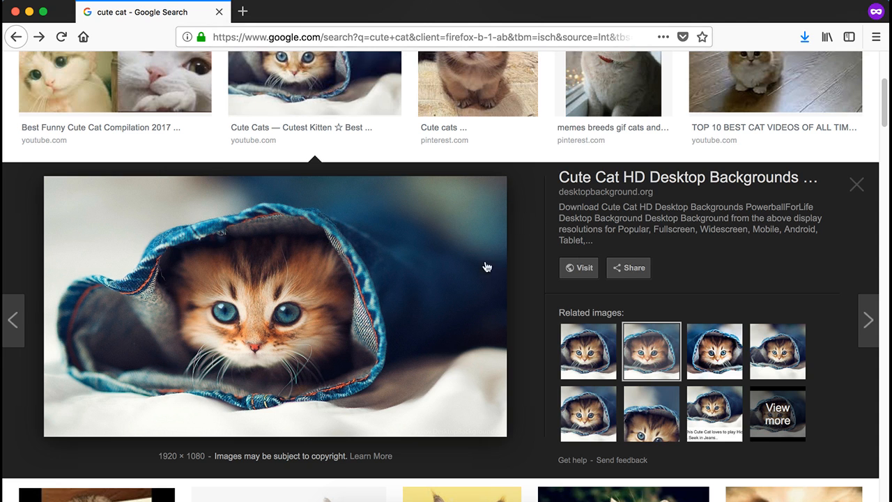
# Step: Start saving the previewed kitten image to disk and replace the suggested file name with "cat 1"
pyautogui.rightClick(357, 253)
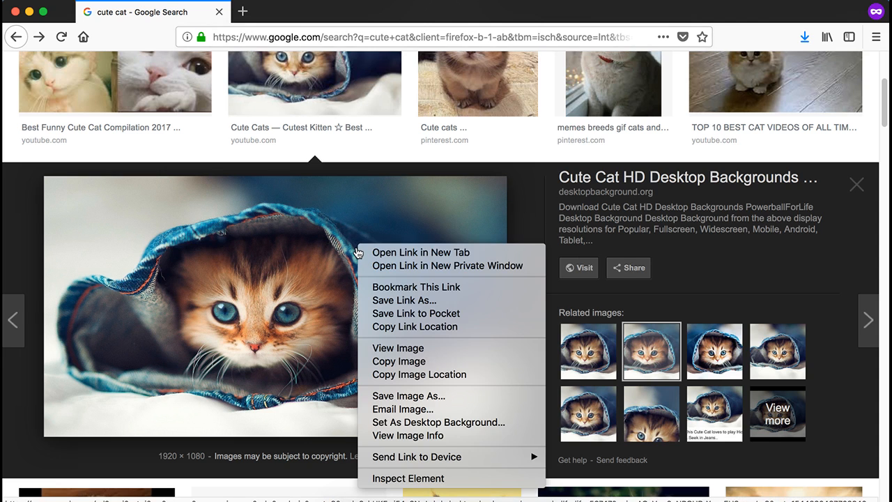
pyautogui.click(408, 396)
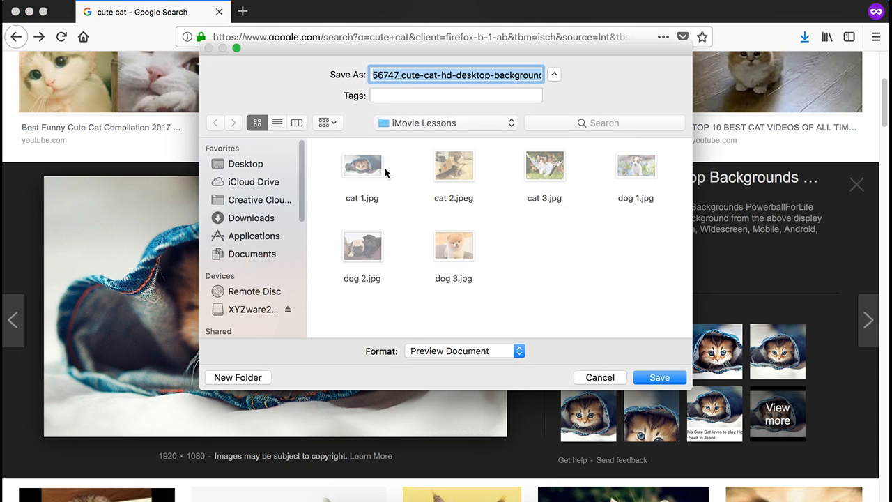
pyautogui.click(412, 77)
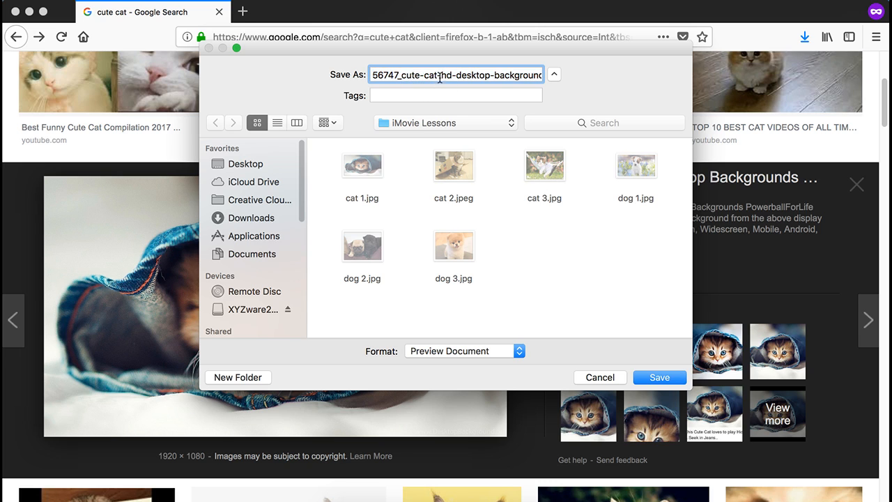
pyautogui.moveTo(413, 76); pyautogui.dragTo(619, 66)
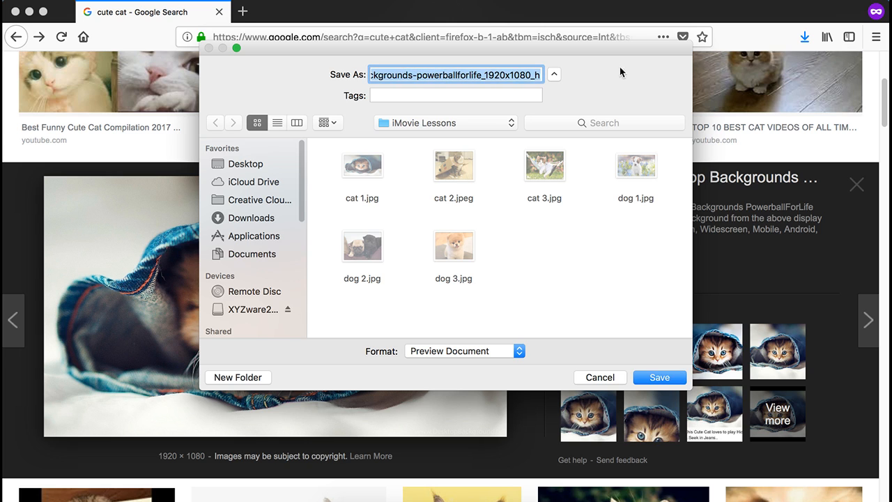
pyautogui.click(452, 73)
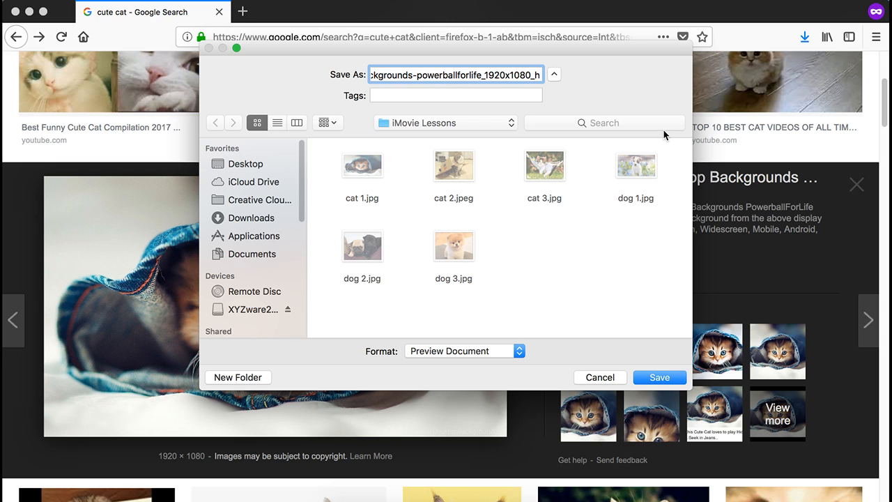
pyautogui.press('super+a')
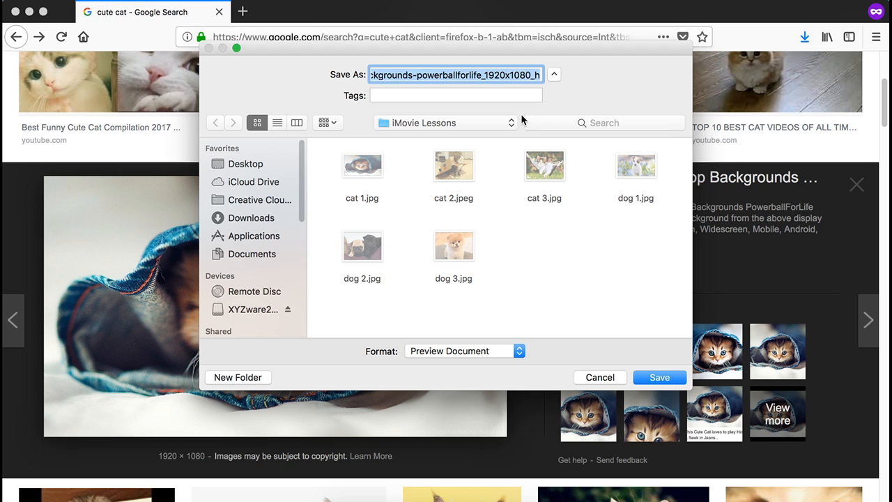
pyautogui.click(481, 75)
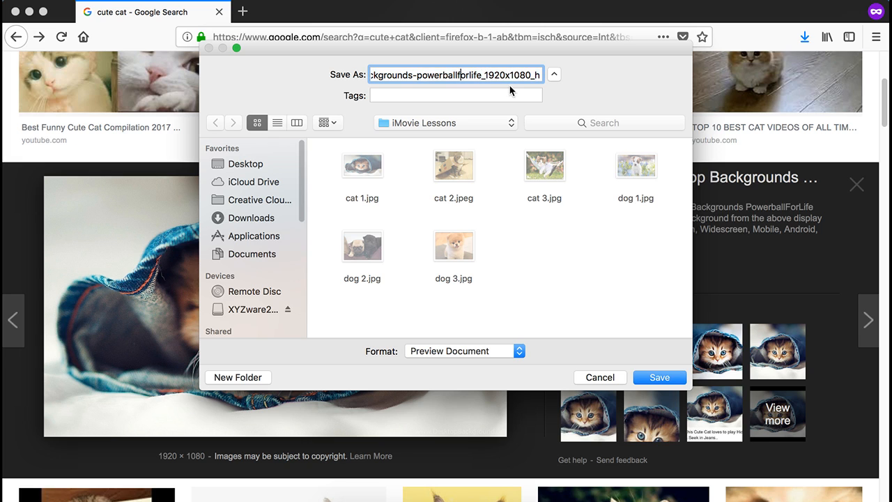
pyautogui.moveTo(518, 80); pyautogui.dragTo(238, 72)
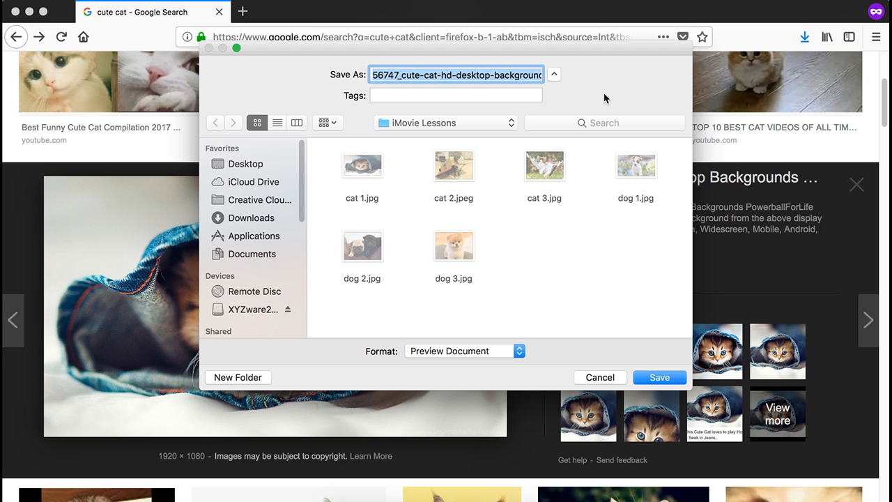
pyautogui.write('cat 1')
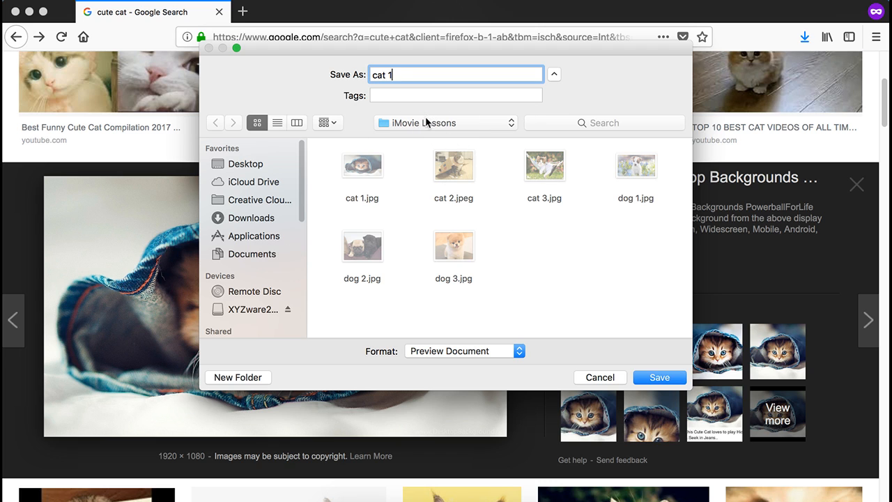
# Step: Save the image in the iMovie Lessons folder inside Documents, replacing the existing cat 1.jpg
pyautogui.click(252, 254)
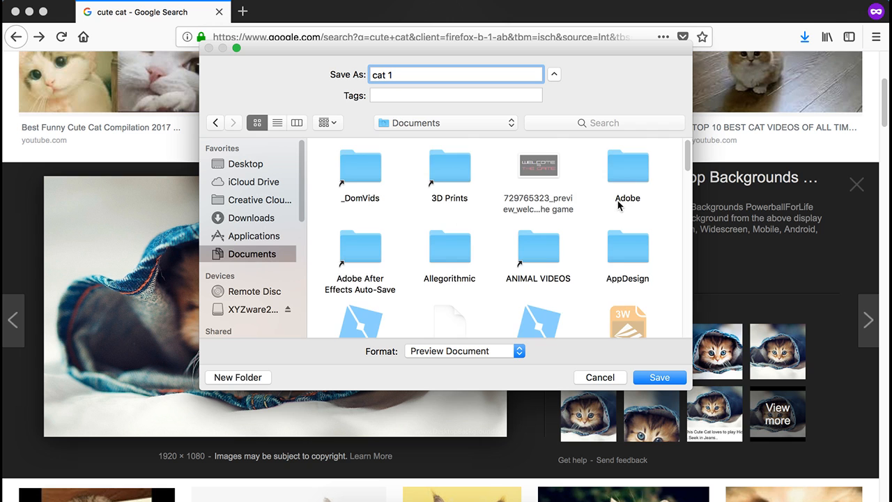
pyautogui.scroll(-5, 614, 206)
pyautogui.scroll(-5, 617, 207)
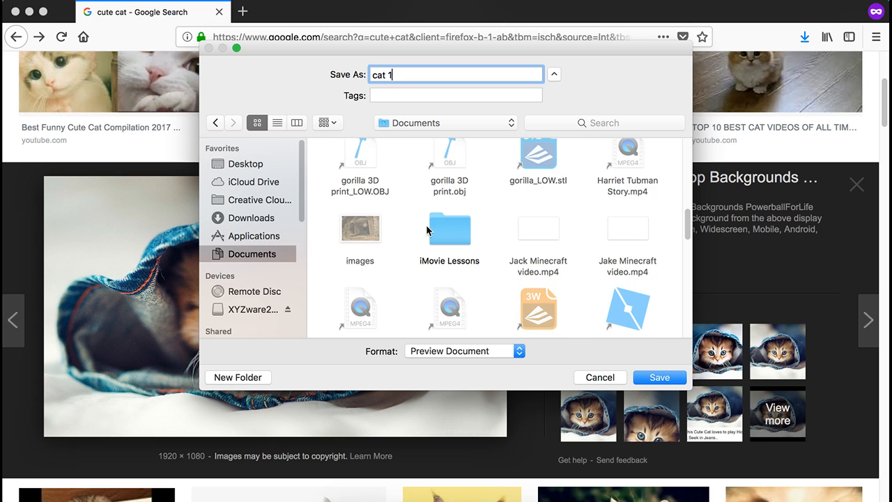
pyautogui.click(459, 229)
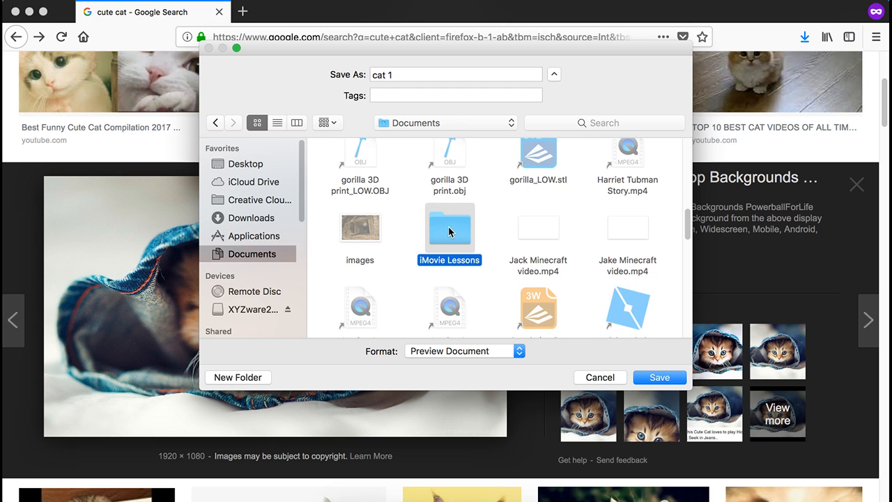
pyautogui.doubleClick(449, 231)
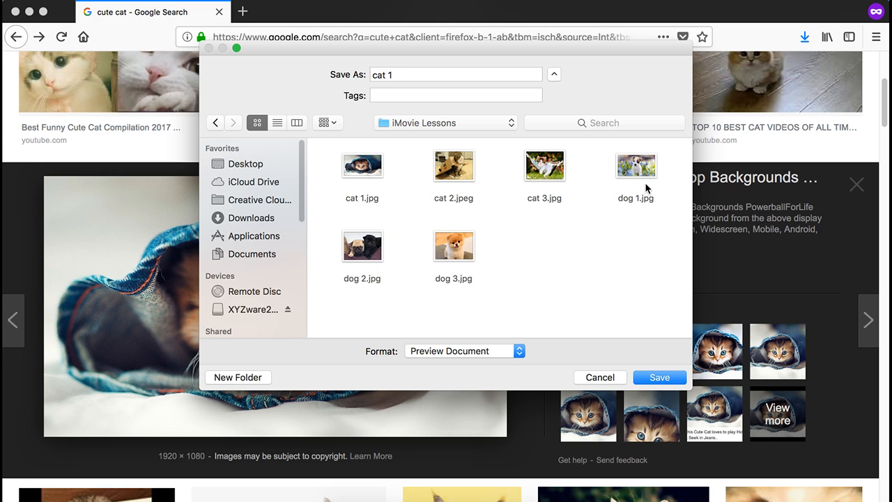
pyautogui.moveTo(622, 297); pyautogui.dragTo(361, 142)
pyautogui.click(659, 382)
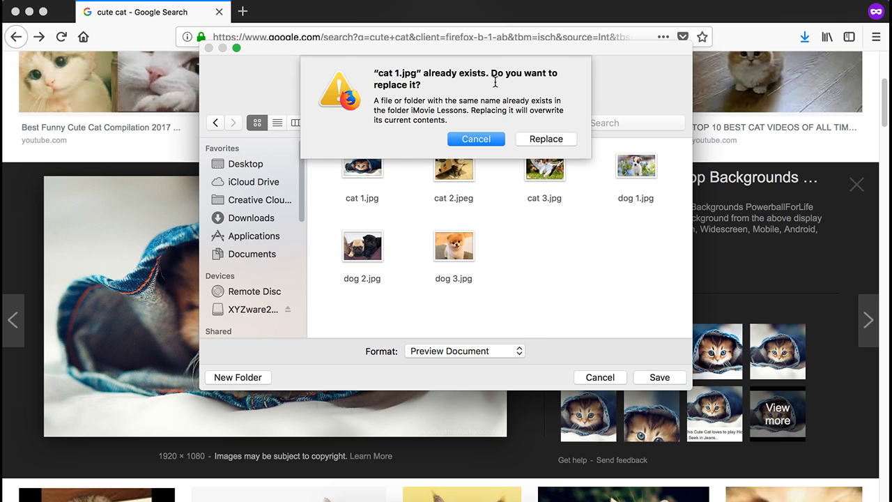
pyautogui.click(533, 137)
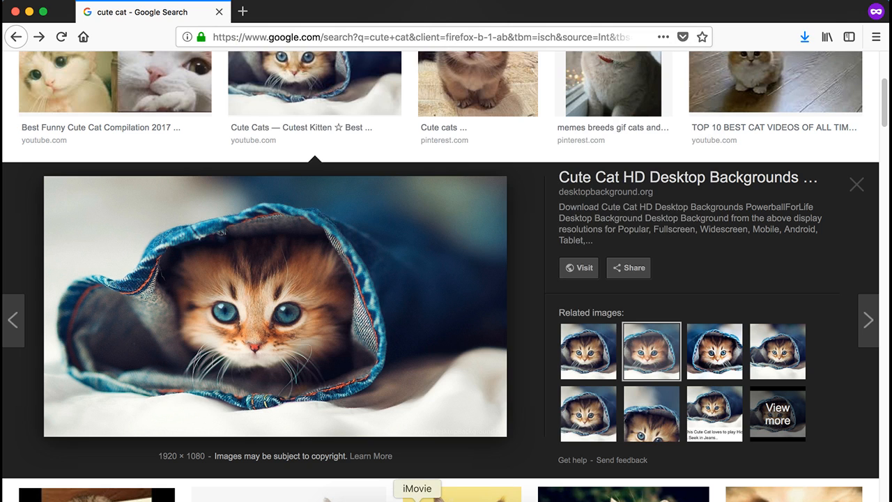
# Step: Switch to iMovie, leave the My Movie 20 project for the projects overview, and create a new movie project
pyautogui.click(416, 498)
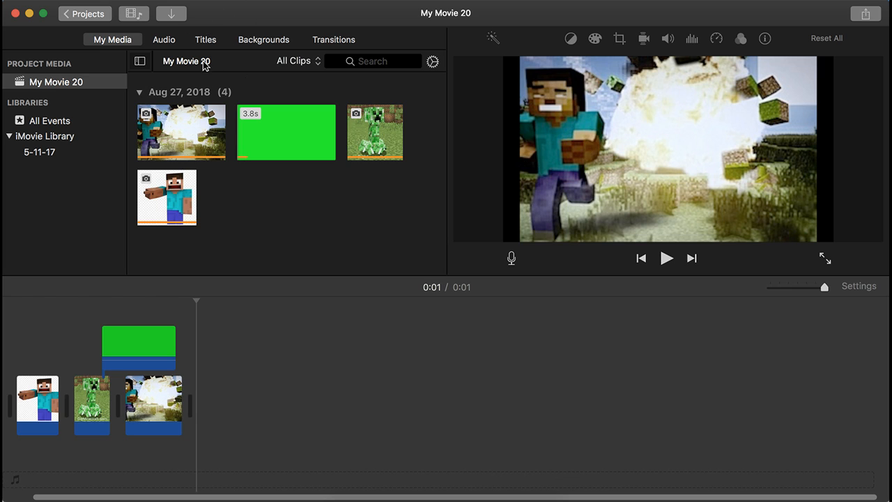
pyautogui.click(98, 2)
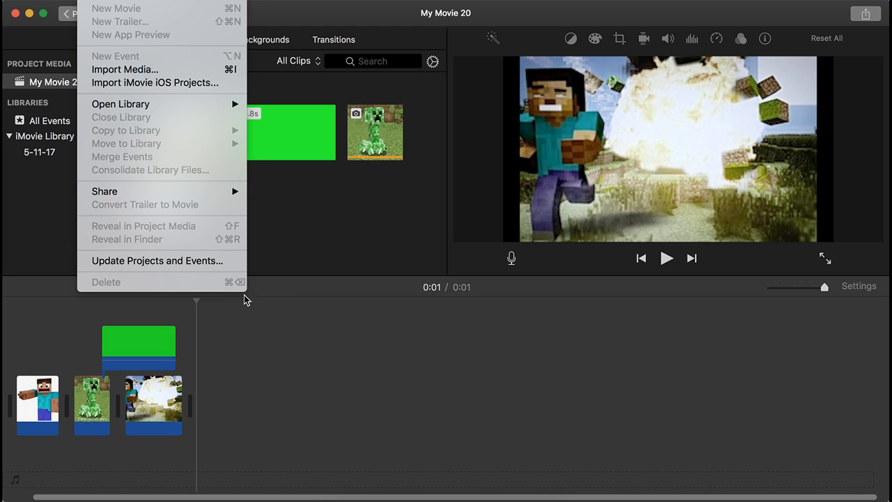
pyautogui.click(263, 324)
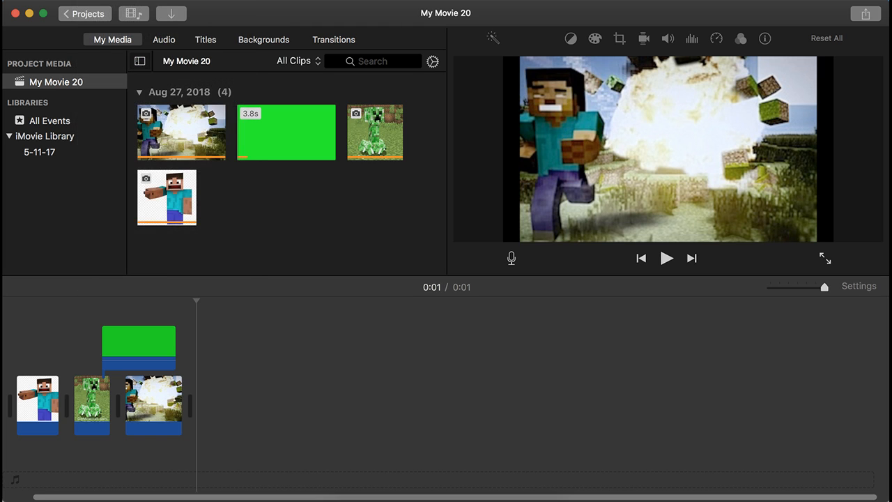
pyautogui.click(70, 19)
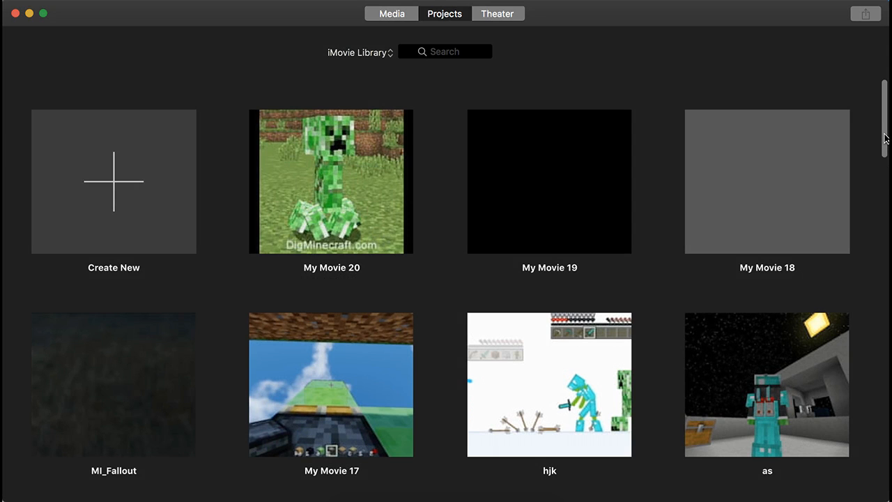
pyautogui.moveTo(884, 137); pyautogui.dragTo(888, 111)
pyautogui.click(132, 169)
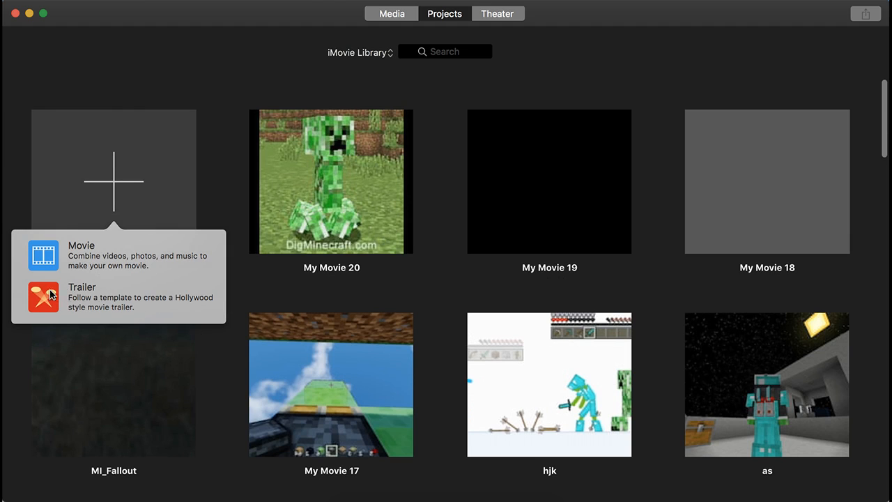
pyautogui.click(93, 254)
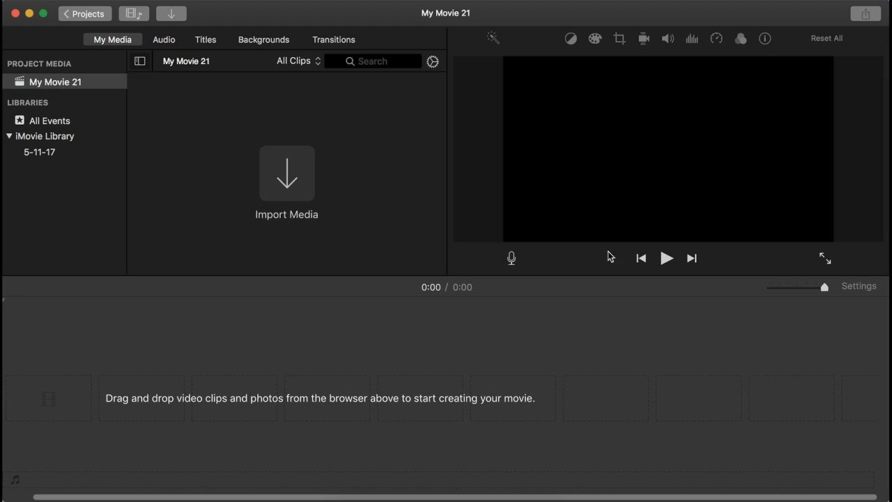
# Step: Examine the media under All Events and iMovie Library, return to the new project's own media, and toggle the libraries list
pyautogui.click(33, 128)
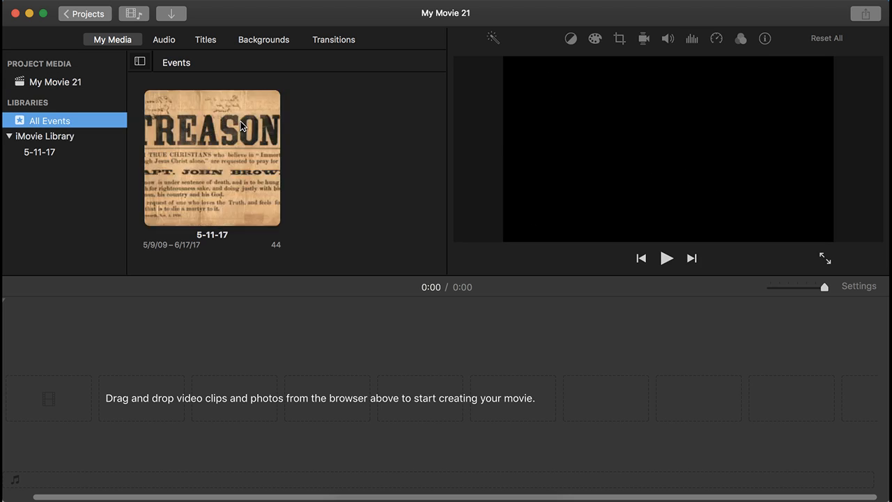
pyautogui.click(71, 138)
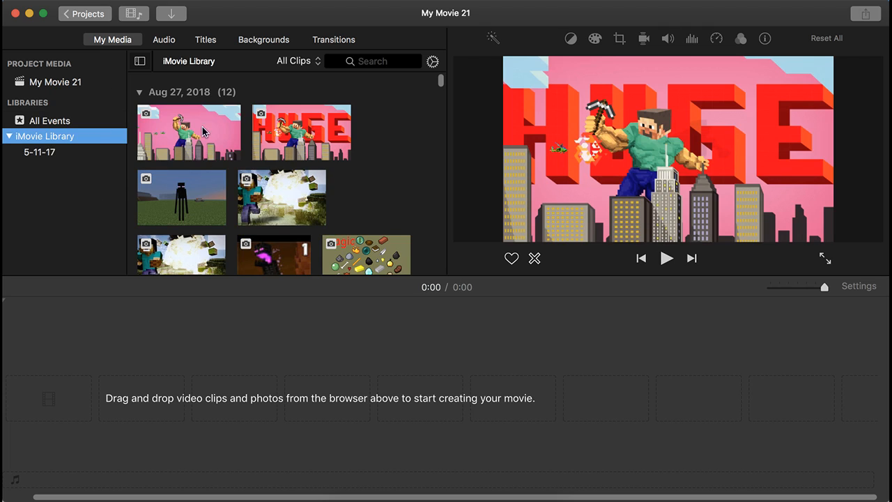
pyautogui.click(60, 82)
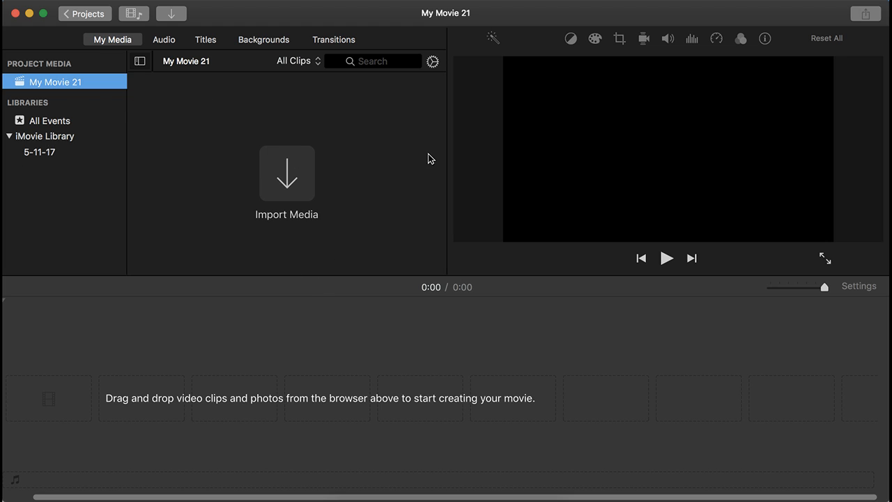
pyautogui.click(341, 339)
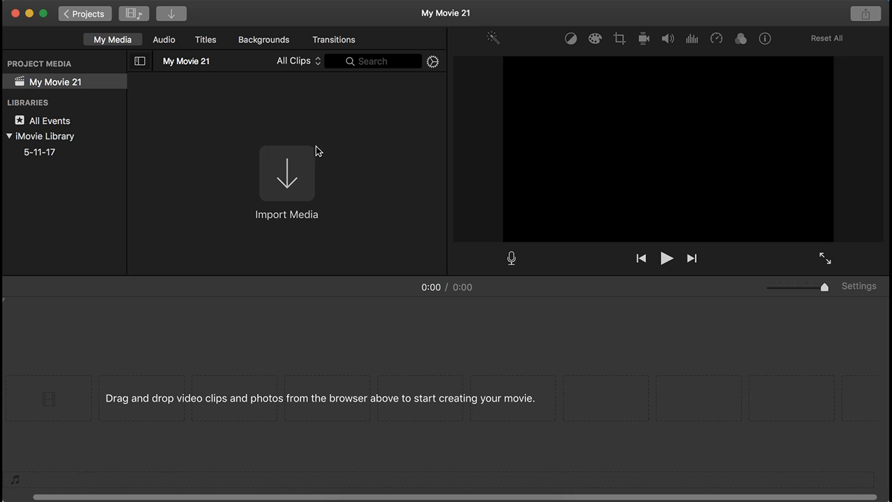
pyautogui.click(60, 84)
pyautogui.click(140, 62)
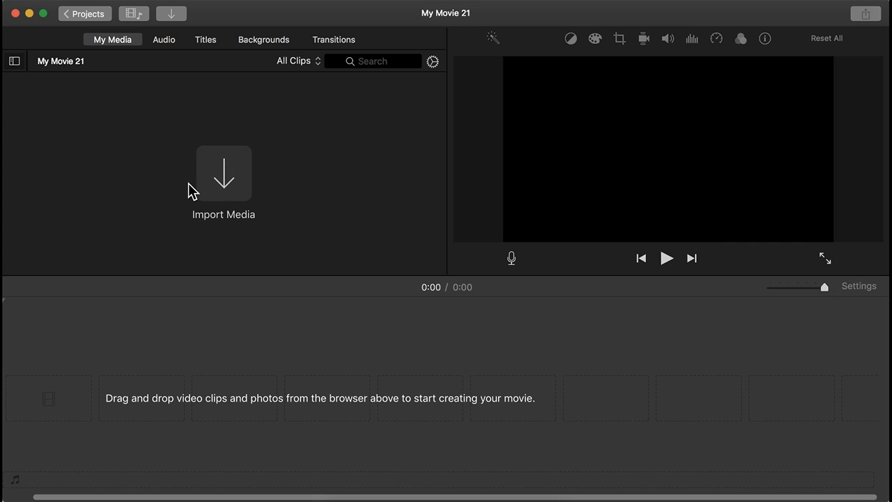
# Step: Open the media import window, browse the home folder, and expand its iMovie Lessons folder
pyautogui.click(240, 173)
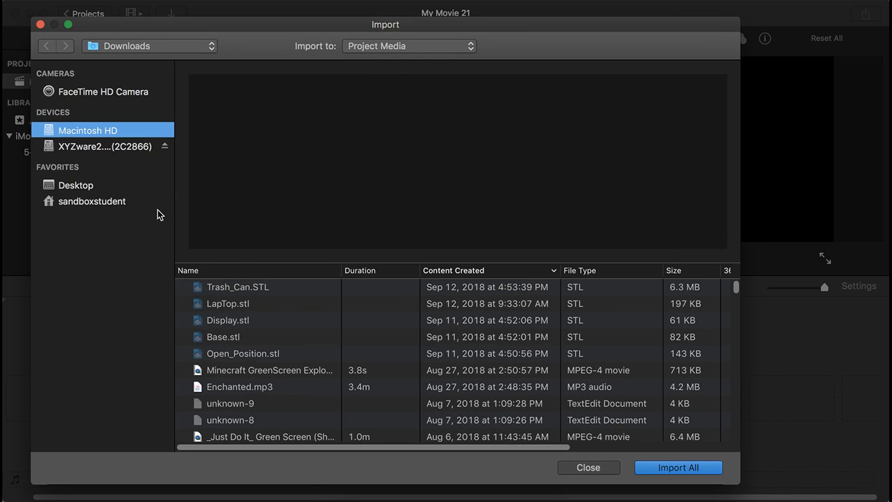
pyautogui.click(82, 185)
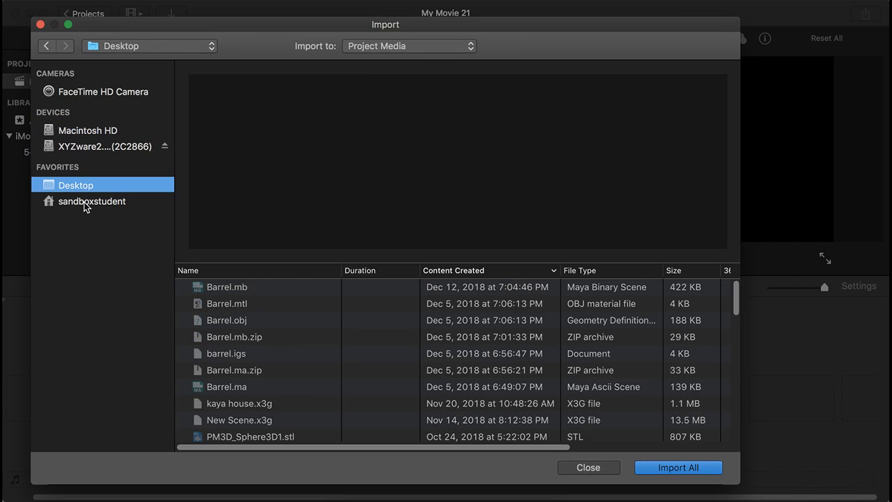
pyautogui.click(84, 202)
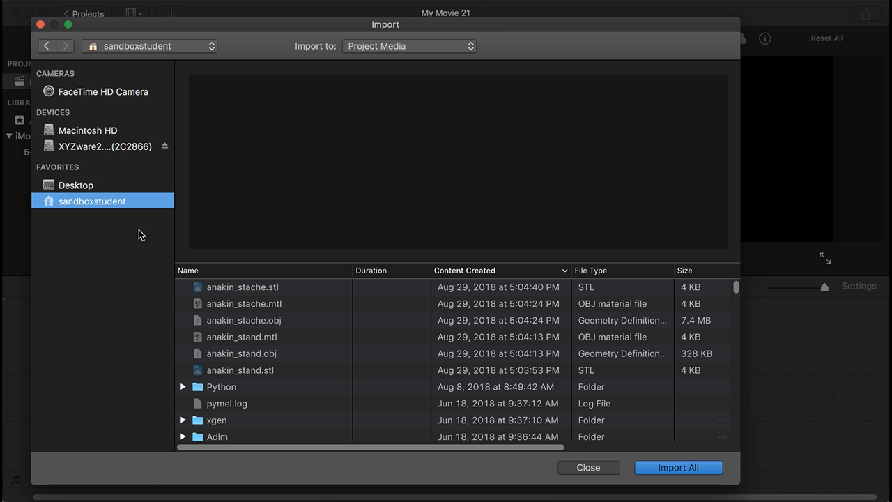
pyautogui.scroll(-5, 341, 393)
pyautogui.scroll(-12, 336, 393)
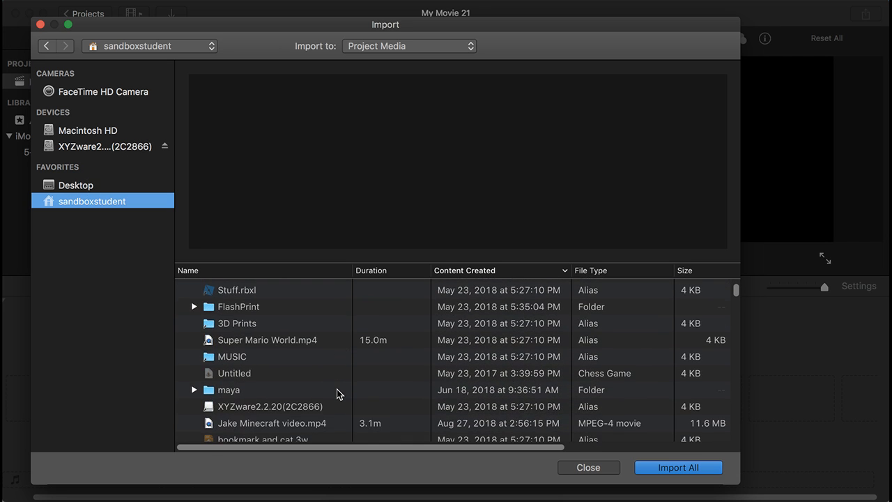
pyautogui.scroll(-3, 299, 387)
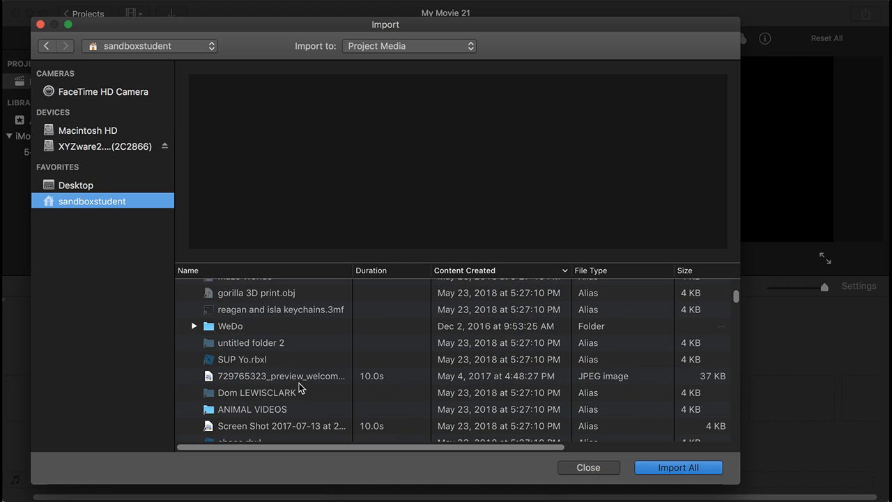
pyautogui.scroll(2, 299, 384)
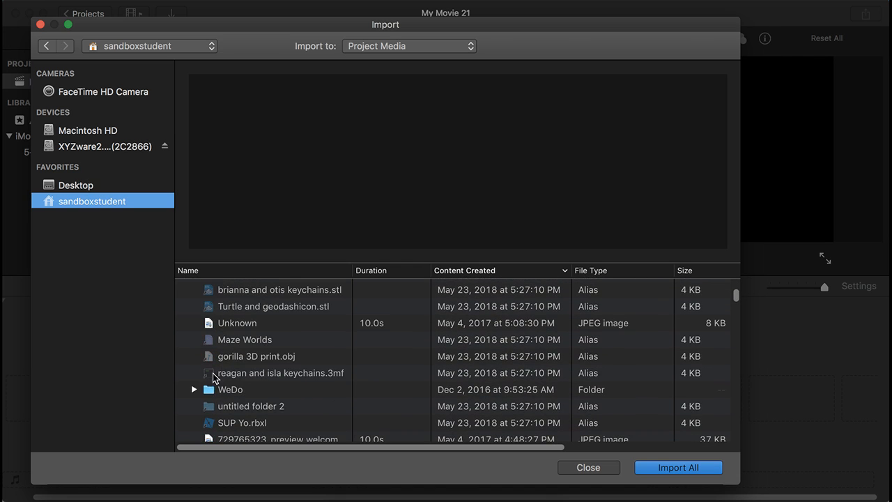
pyautogui.scroll(-5, 214, 376)
pyautogui.scroll(-4, 220, 394)
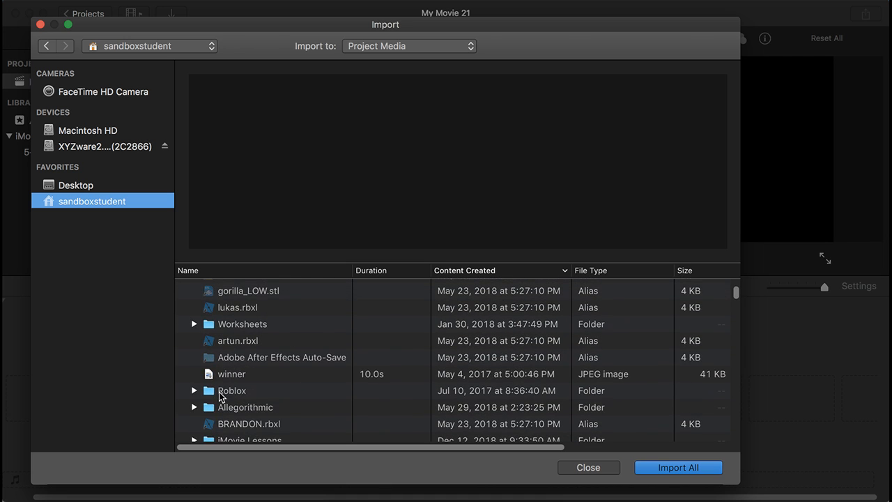
pyautogui.scroll(-1, 209, 369)
pyautogui.scroll(-1, 213, 380)
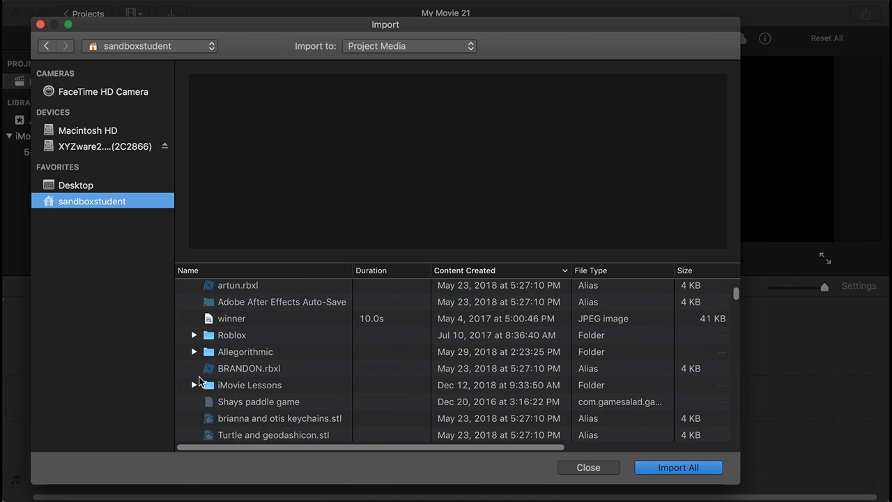
pyautogui.click(194, 385)
# Step: Select only cat 1.jpg in the iMovie Lessons folder and import it into Project Media
pyautogui.scroll(-4, 287, 397)
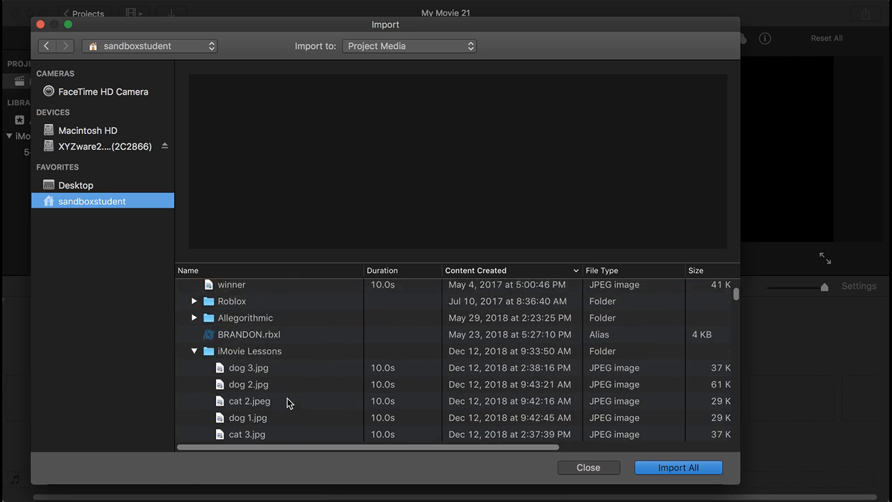
pyautogui.click(257, 373)
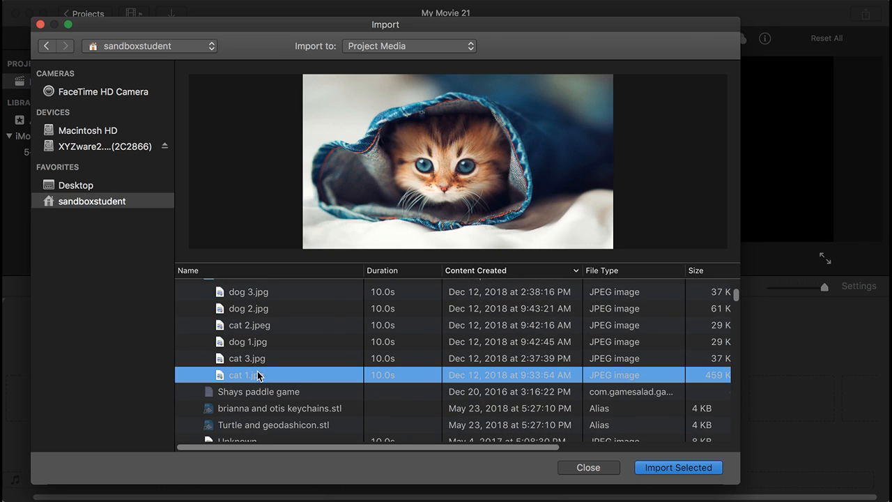
pyautogui.keyDown('shift'); pyautogui.click(256, 306); pyautogui.keyUp('shift')
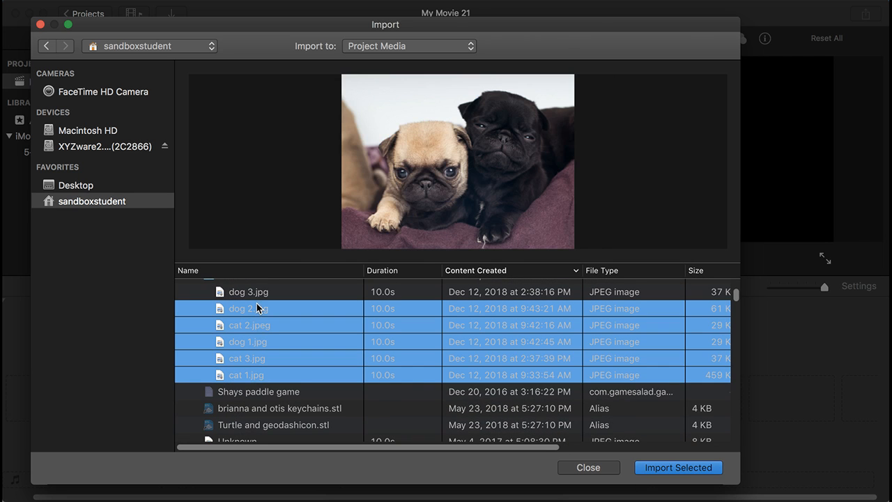
pyautogui.click(246, 370)
pyautogui.click(662, 469)
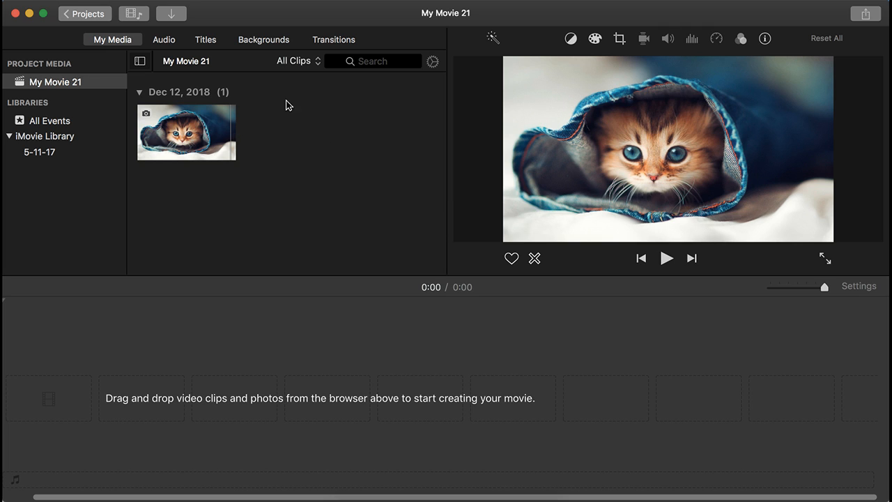
# Step: Reopen the media import window for the current project and shift it slightly across the screen
pyautogui.rightClick(307, 185)
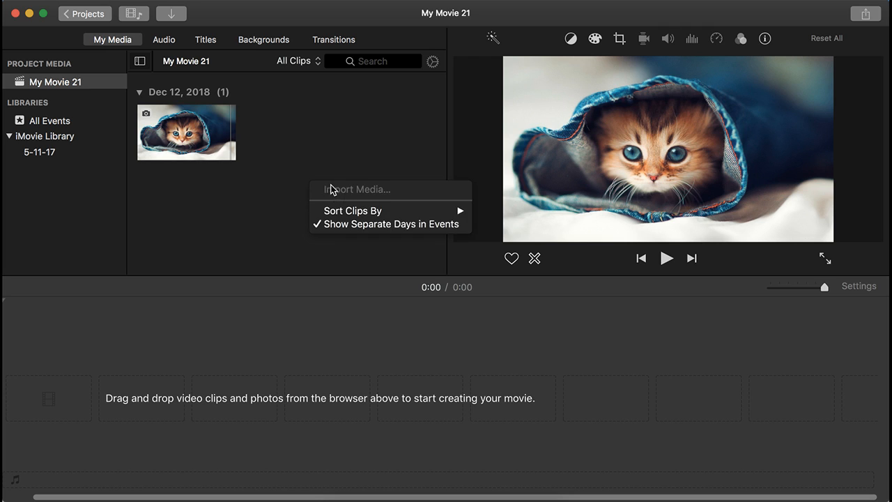
pyautogui.click(328, 172)
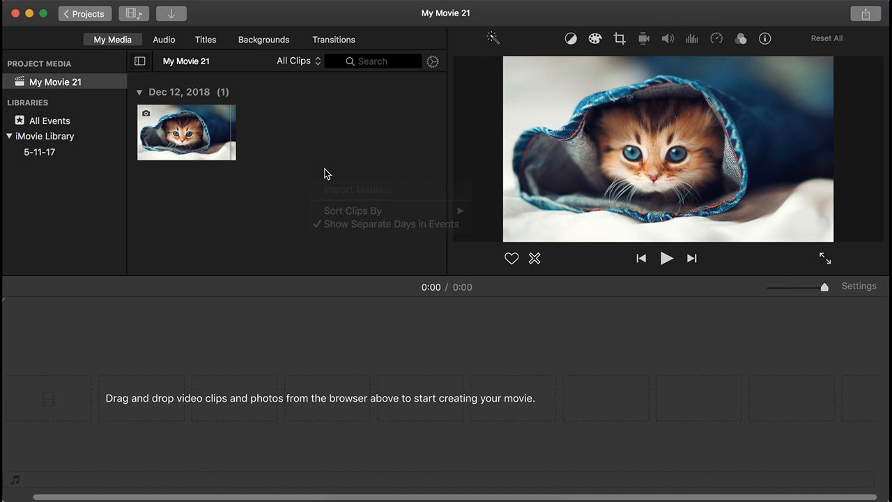
pyautogui.click(95, 1)
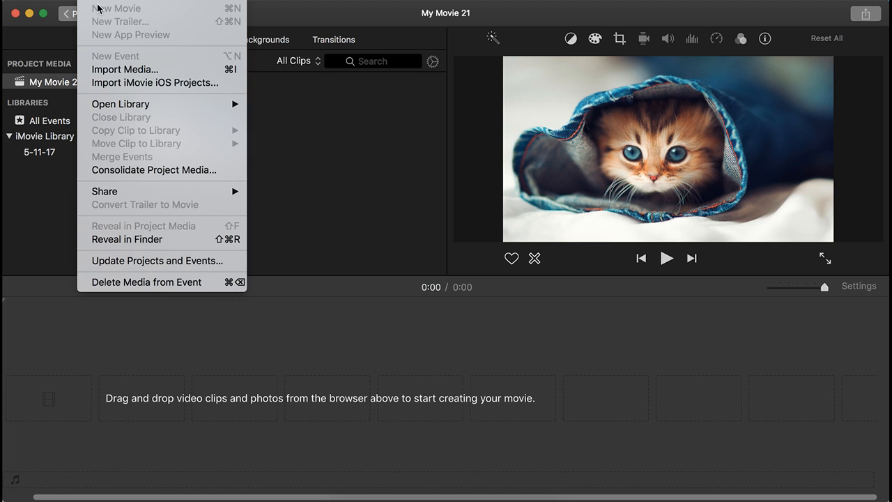
pyautogui.click(120, 75)
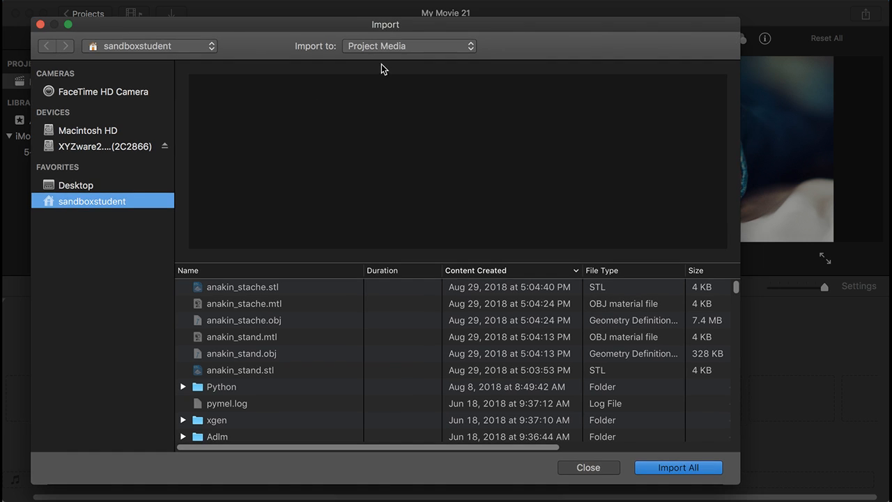
pyautogui.moveTo(387, 29); pyautogui.dragTo(417, 32)
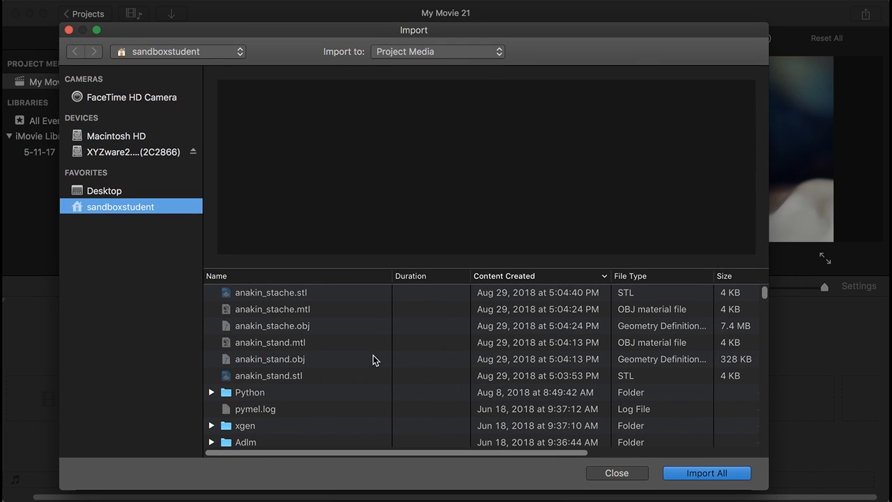
# Step: Look through the home folder's files and subfolders in the import window, and close it without importing anything
pyautogui.scroll(-5, 352, 360)
pyautogui.scroll(-8, 313, 382)
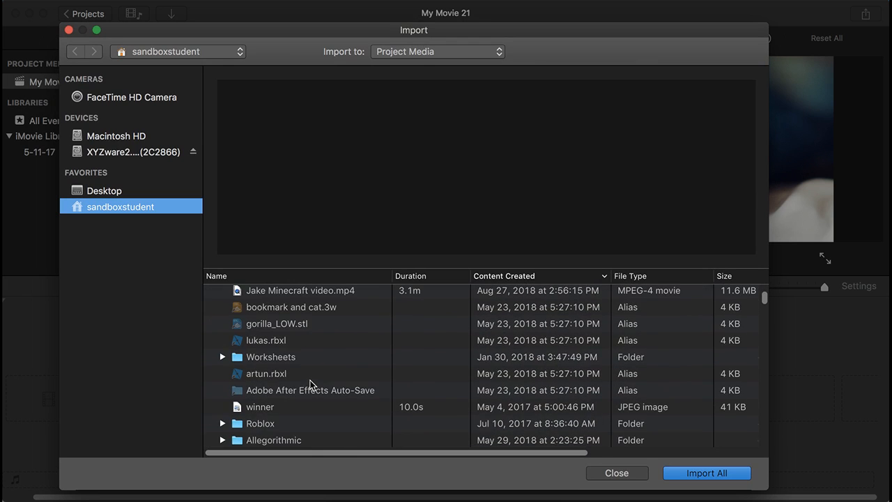
pyautogui.scroll(8, 310, 377)
pyautogui.scroll(-15, 306, 362)
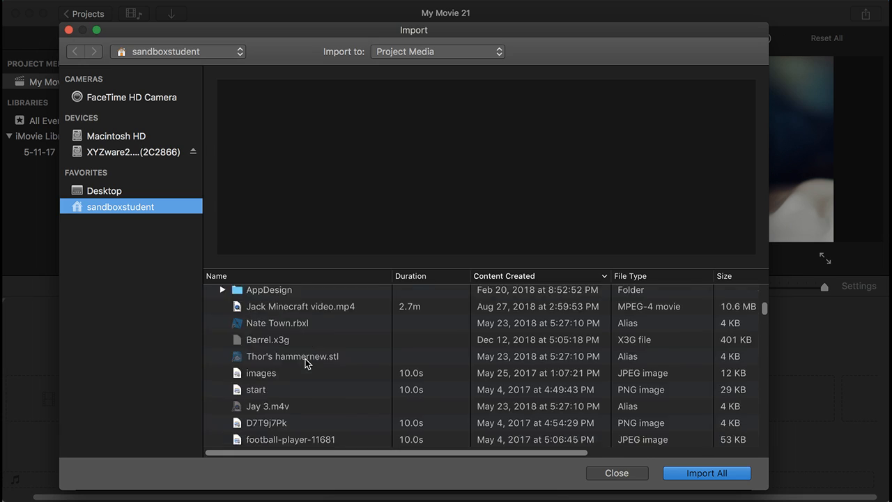
pyautogui.scroll(15, 305, 363)
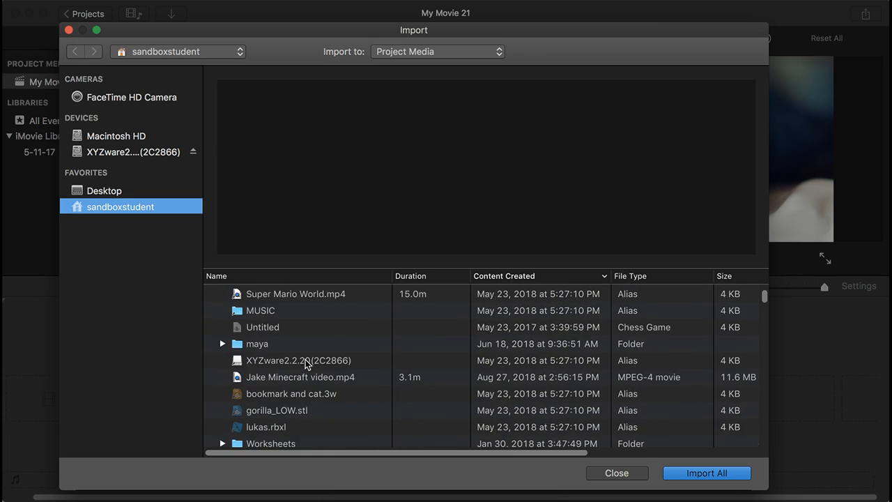
pyautogui.scroll(-15, 306, 363)
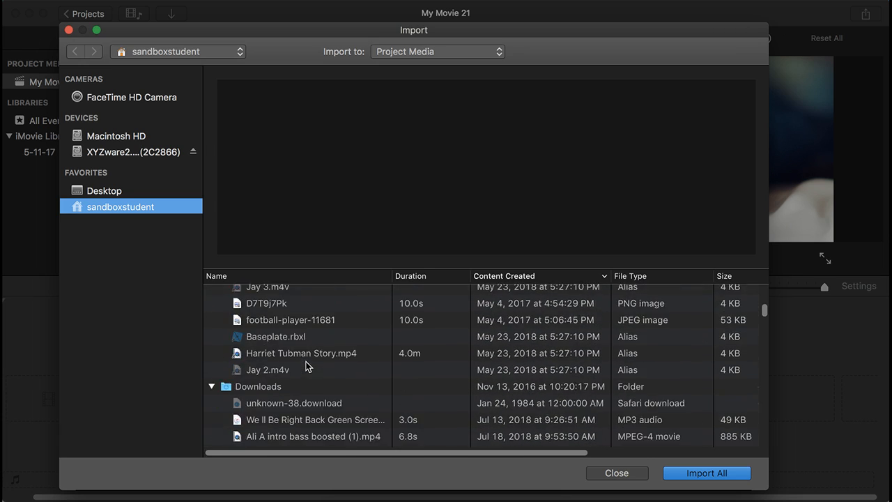
pyautogui.scroll(-15, 306, 368)
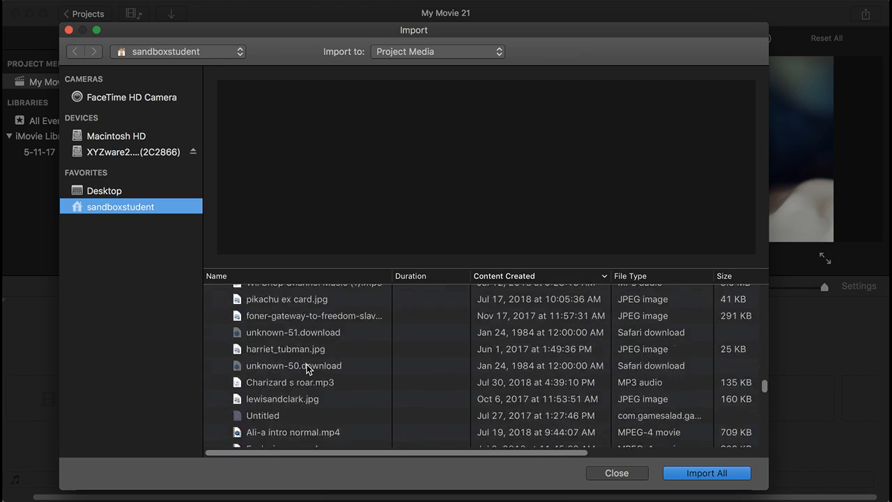
pyautogui.scroll(-15, 307, 368)
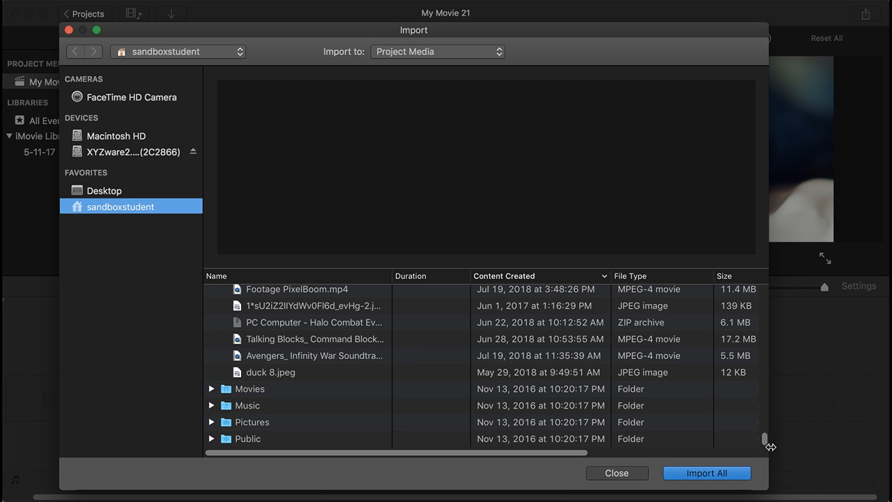
pyautogui.moveTo(764, 439); pyautogui.dragTo(764, 320)
pyautogui.click(616, 472)
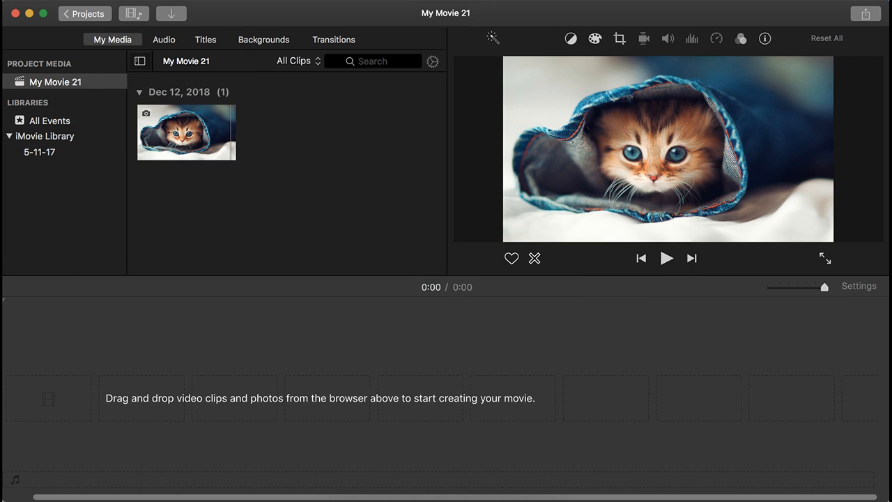
# Step: Reject the kitten picture in My Movie 21's media and delete it from the project
pyautogui.click(213, 122)
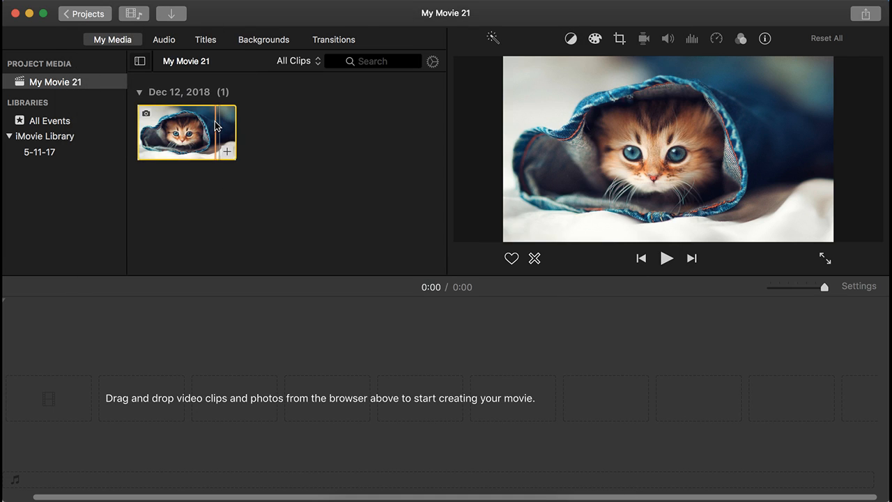
pyautogui.press('Delete')
pyautogui.rightClick(201, 117)
pyautogui.click(224, 243)
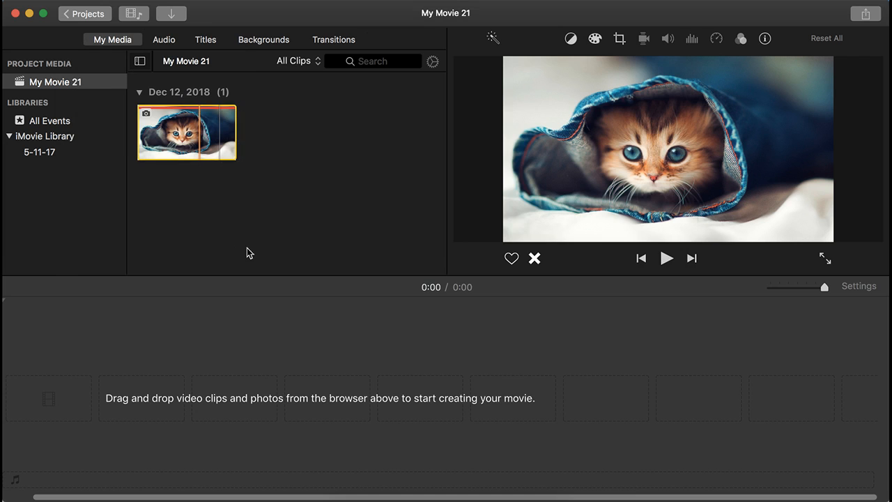
pyautogui.click(574, 185)
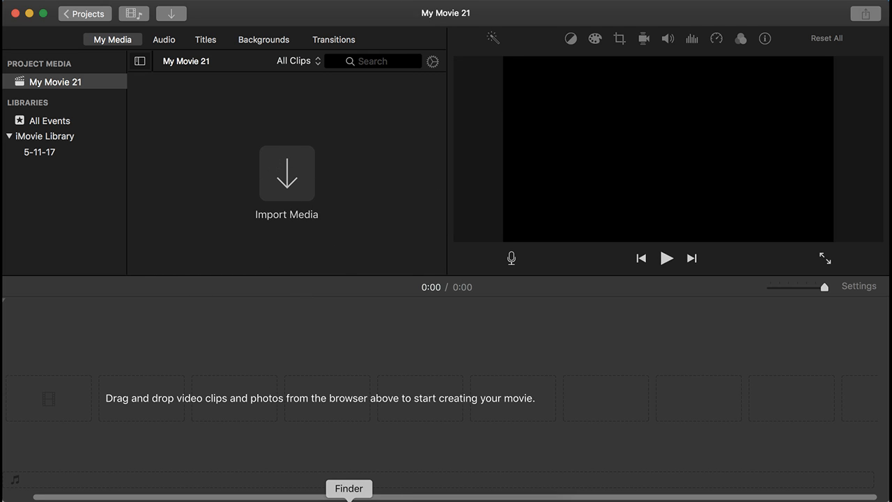
# Step: Switch to Finder, move its window over the project, and show the iMovie Lessons pictures inside the Documents folder
pyautogui.click(350, 497)
pyautogui.moveTo(322, 26); pyautogui.dragTo(472, 55)
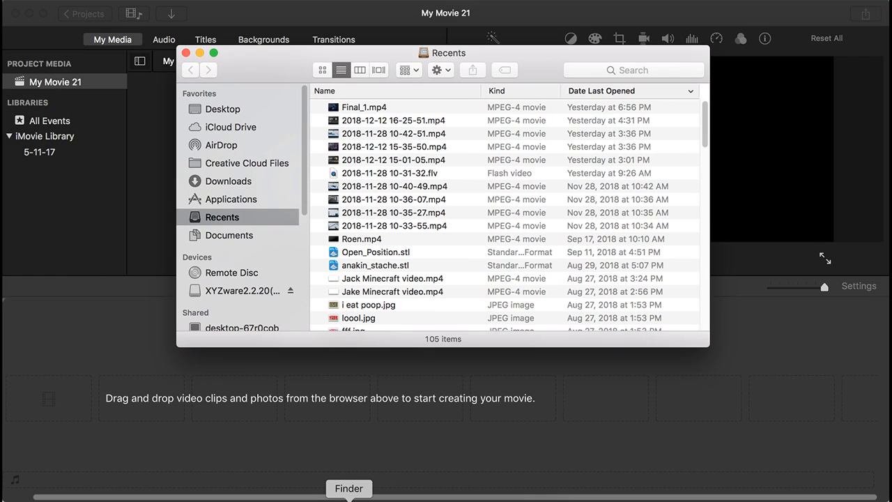
pyautogui.click(234, 237)
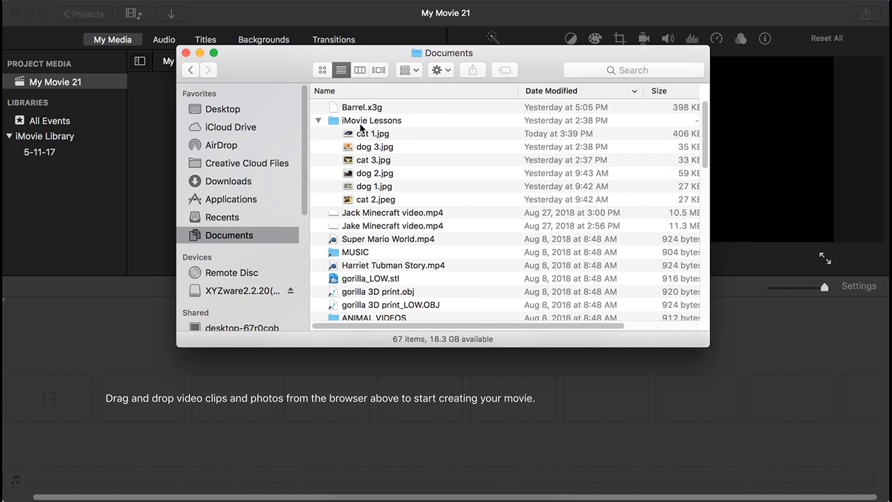
pyautogui.click(319, 120)
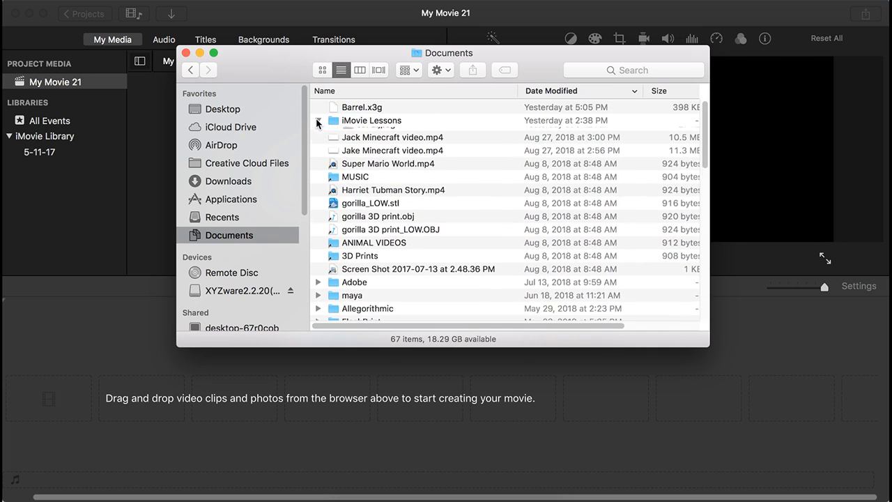
pyautogui.click(319, 121)
# Step: Move the Finder window clear of the media browser and import cat 1.jpg directly from it into My Movie 21
pyautogui.moveTo(391, 53); pyautogui.dragTo(526, 62)
pyautogui.moveTo(508, 143); pyautogui.dragTo(262, 130)
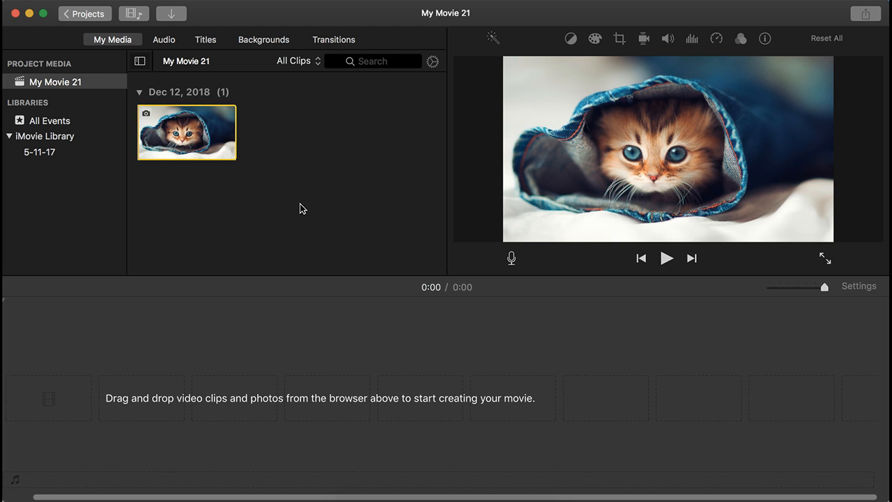
pyautogui.click(769, 330)
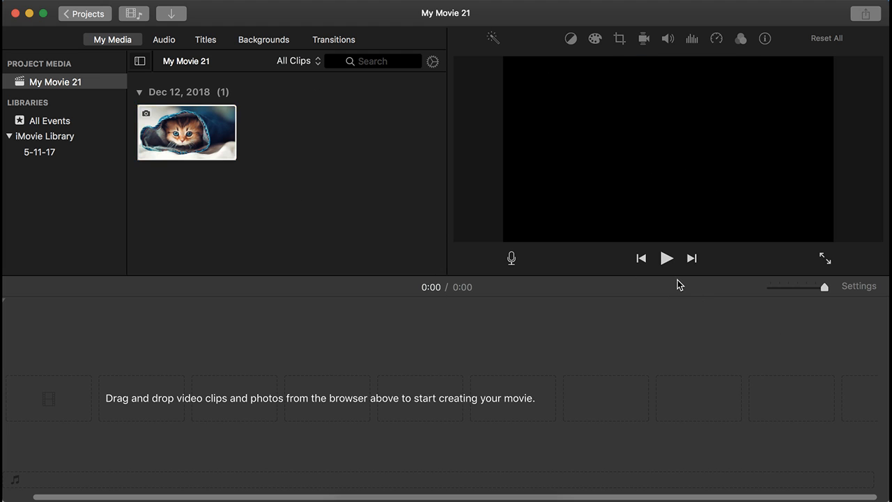
# Step: Return to Finder, select dog 3.jpg through cat 2.jpeg in iMovie Lessons, and import all five into the project media
pyautogui.press('super+Tab')
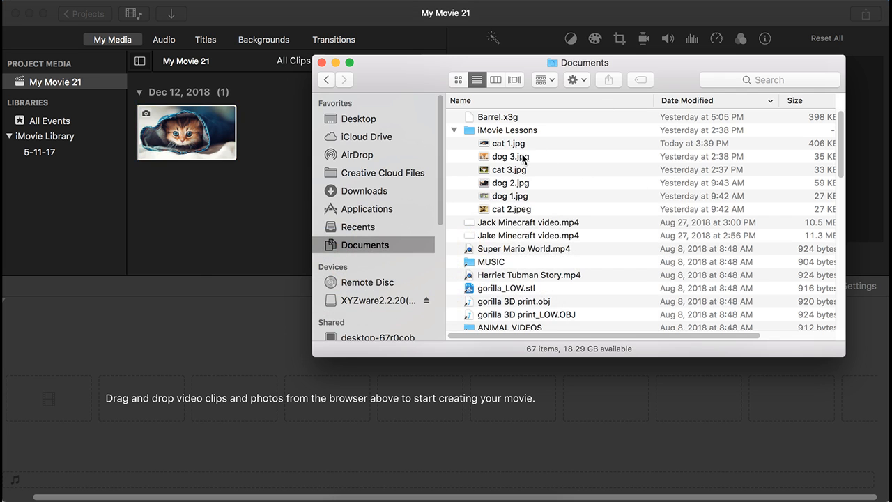
pyautogui.click(522, 158)
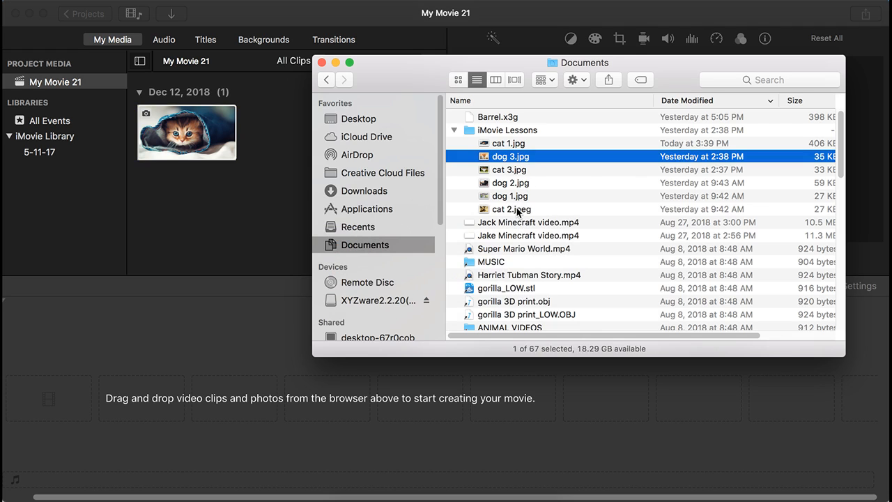
pyautogui.keyDown('shift'); pyautogui.click(515, 209); pyautogui.keyUp('shift')
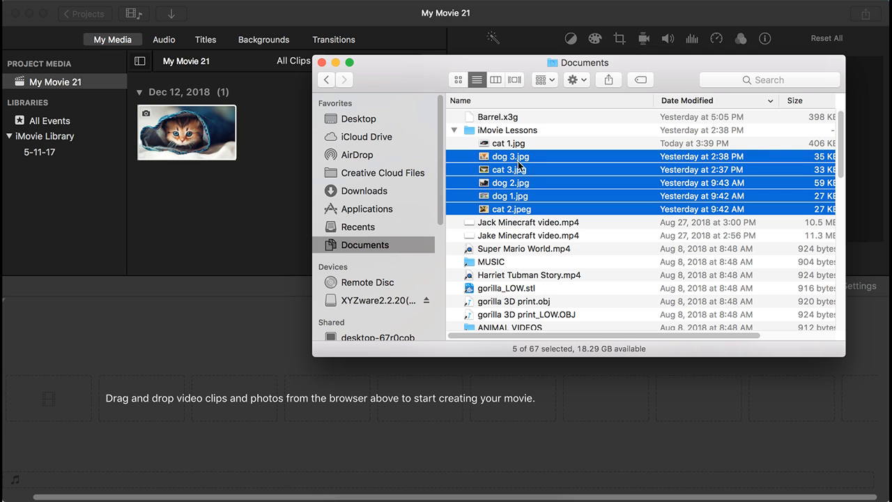
pyautogui.moveTo(518, 161); pyautogui.dragTo(276, 212)
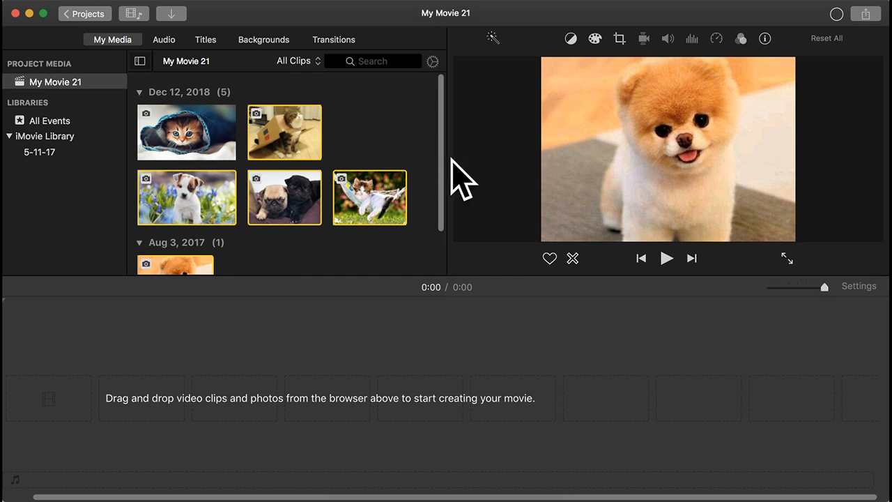
pyautogui.scroll(-2, 441, 148)
pyautogui.scroll(2, 447, 187)
pyautogui.press('super+Tab')
pyautogui.moveTo(530, 66); pyautogui.dragTo(505, 65)
pyautogui.press('super+Tab')
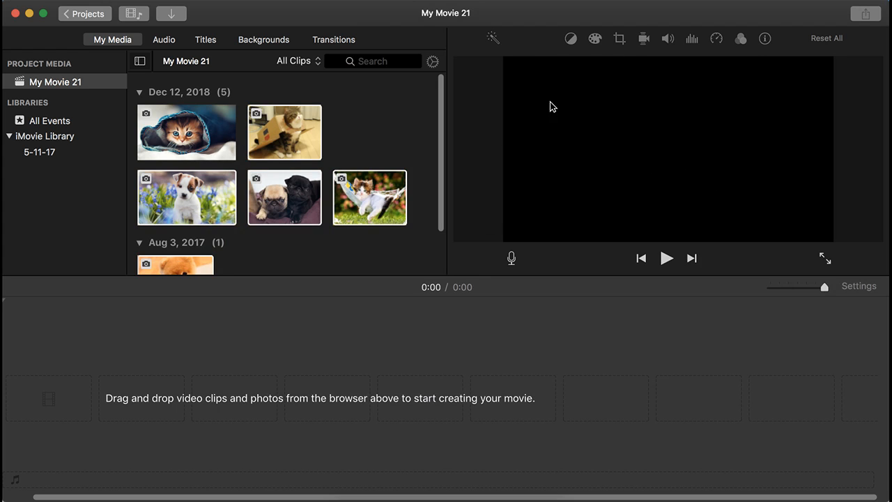
pyautogui.click(281, 155)
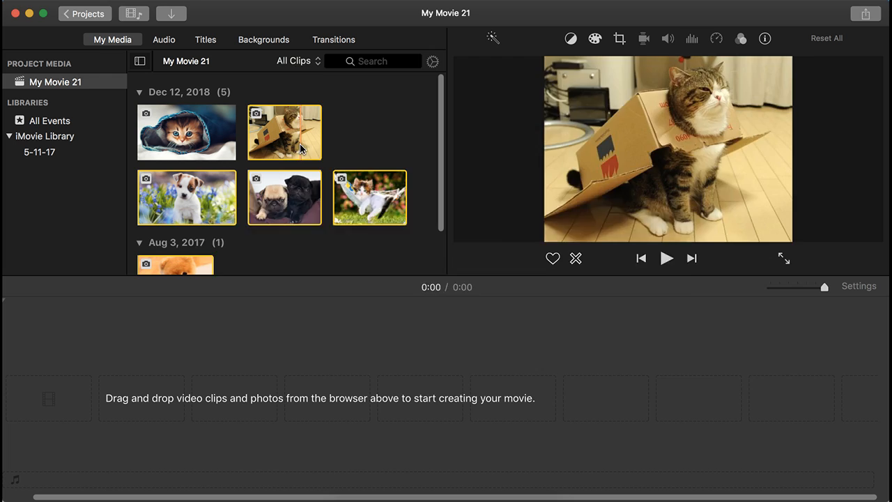
pyautogui.press('super+Tab')
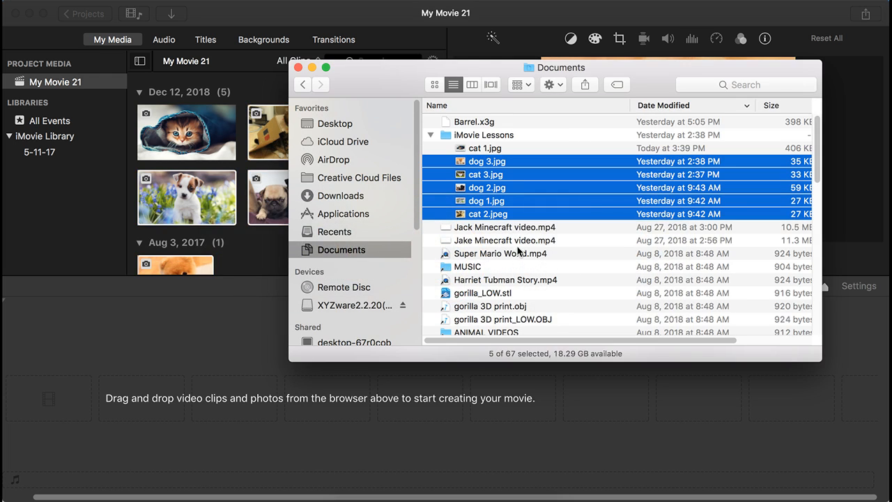
pyautogui.press('super+Tab')
pyautogui.click(478, 280)
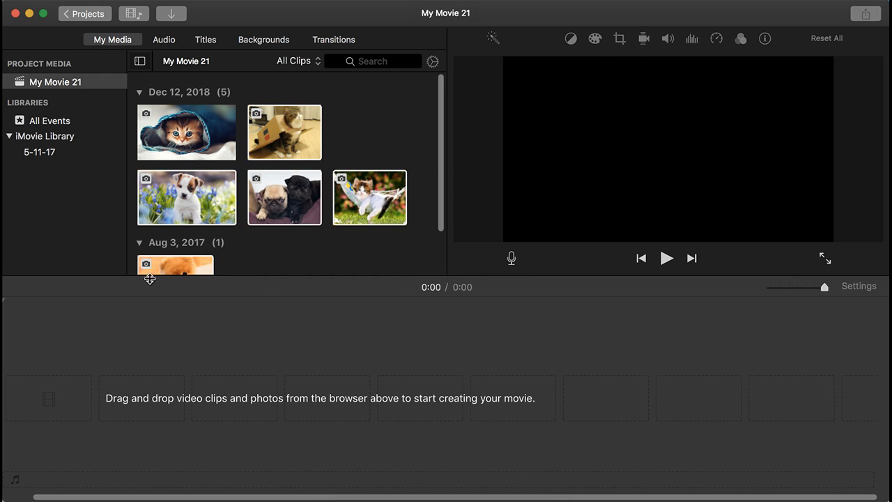
pyautogui.press('super+Tab')
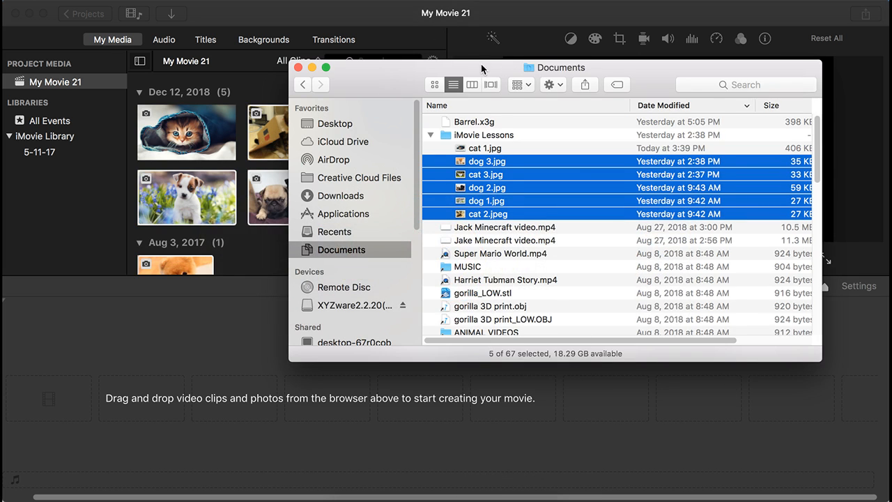
pyautogui.moveTo(480, 69); pyautogui.dragTo(512, 51)
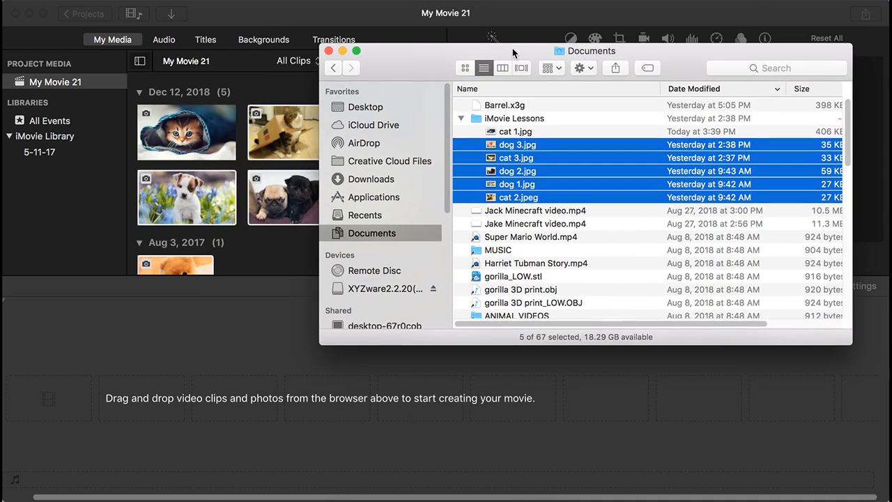
pyautogui.click(361, 5)
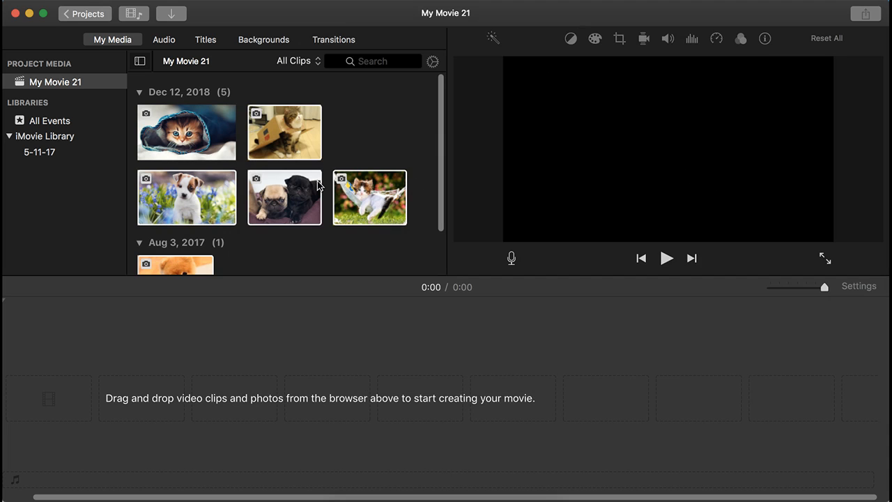
# Step: Select only the kitten-in-denim picture in the project media and hide the libraries sidebar
pyautogui.press('super+a')
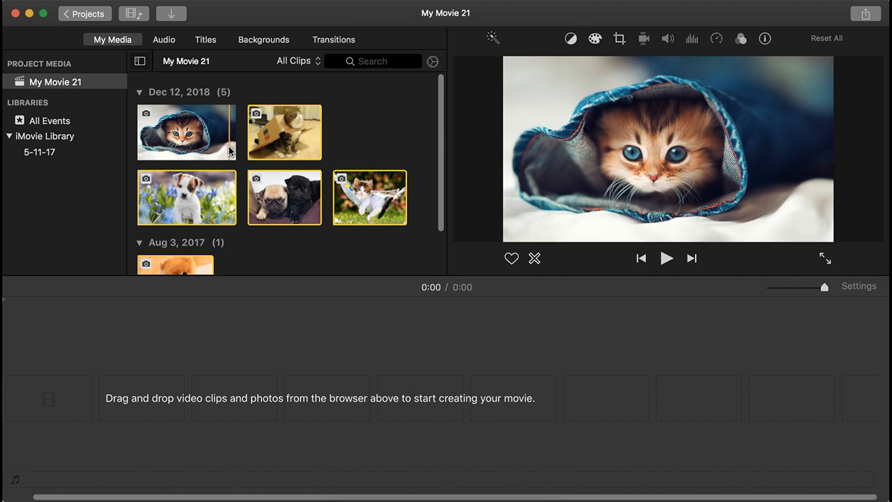
pyautogui.click(200, 139)
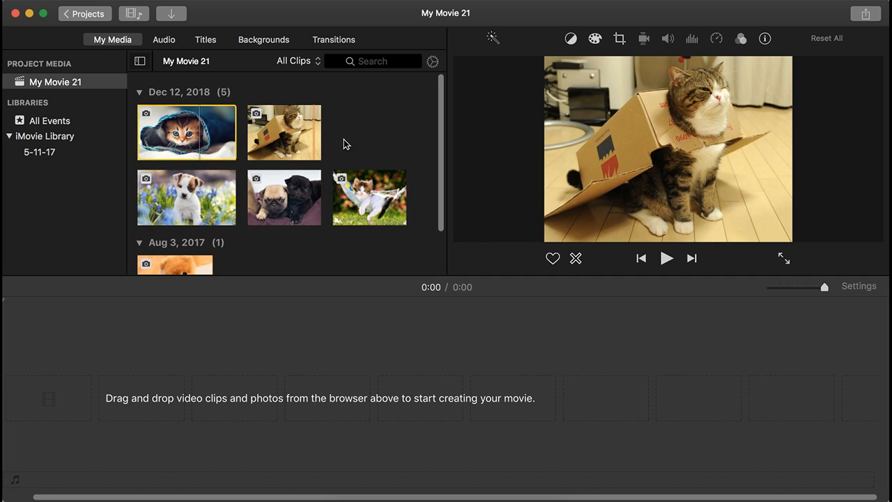
pyautogui.click(349, 139)
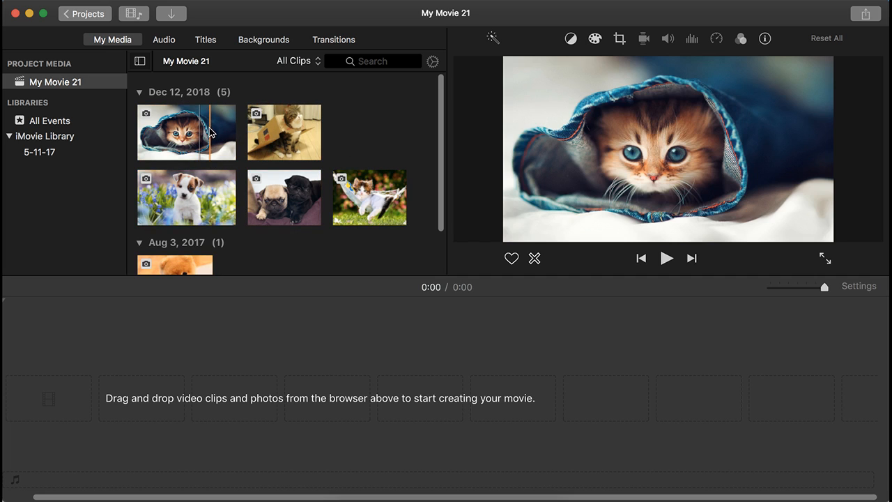
pyautogui.click(210, 133)
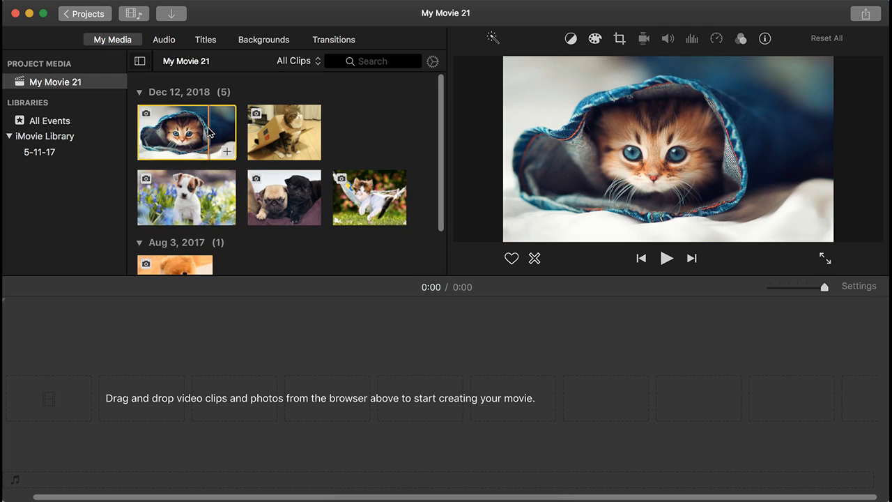
pyautogui.click(139, 62)
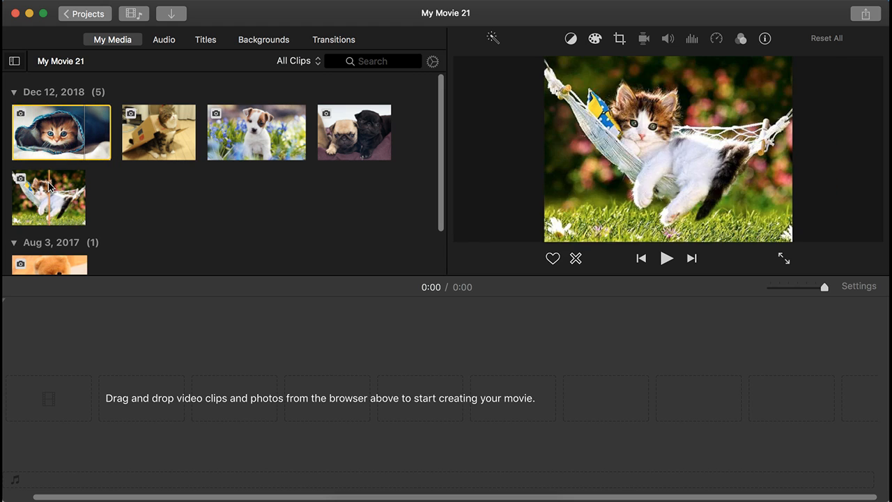
# Step: Preview the hammock kitten, the puppy among blue flowers, the two pug puppies and the fluffy orange dog pictures
pyautogui.click(50, 185)
pyautogui.click(230, 135)
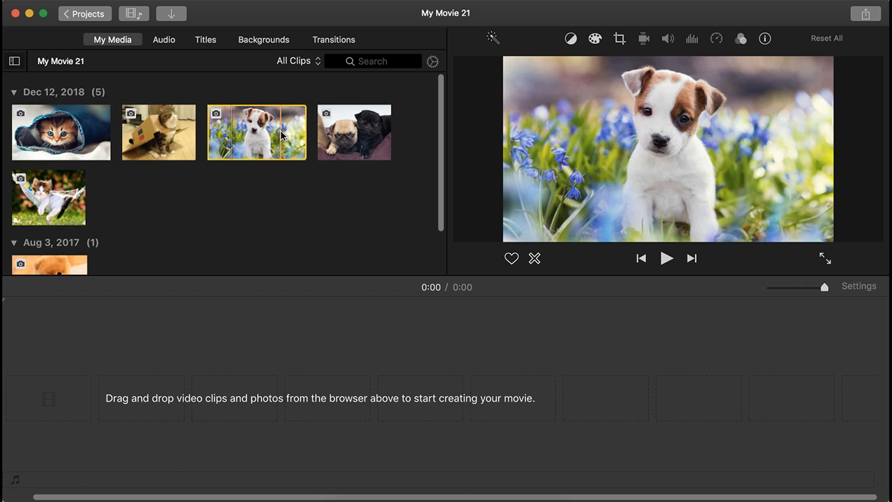
pyautogui.click(336, 137)
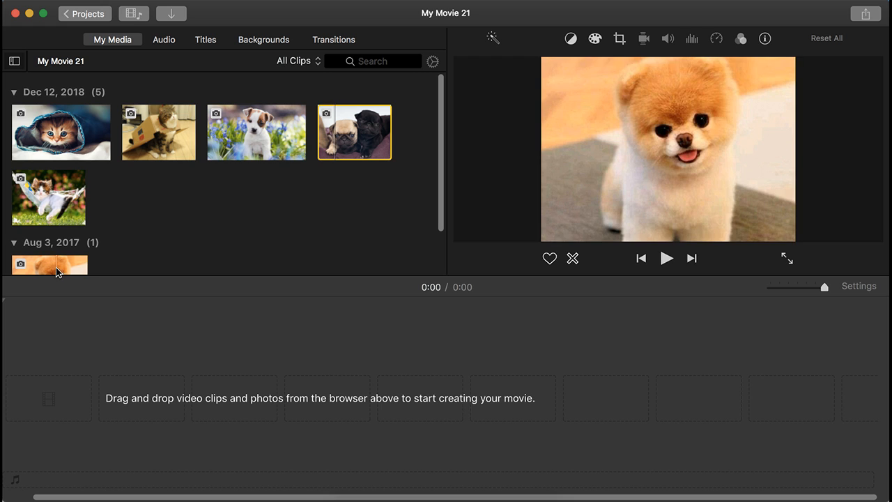
pyautogui.click(57, 272)
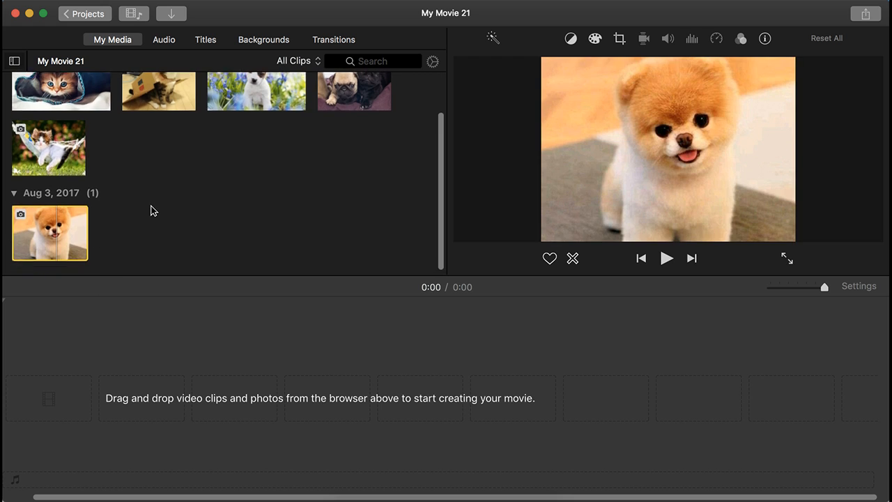
pyautogui.scroll(3, 151, 209)
# Step: Add the kitten-in-denim picture to the timeline, followed by the cat-in-a-cardboard-box picture
pyautogui.click(61, 131)
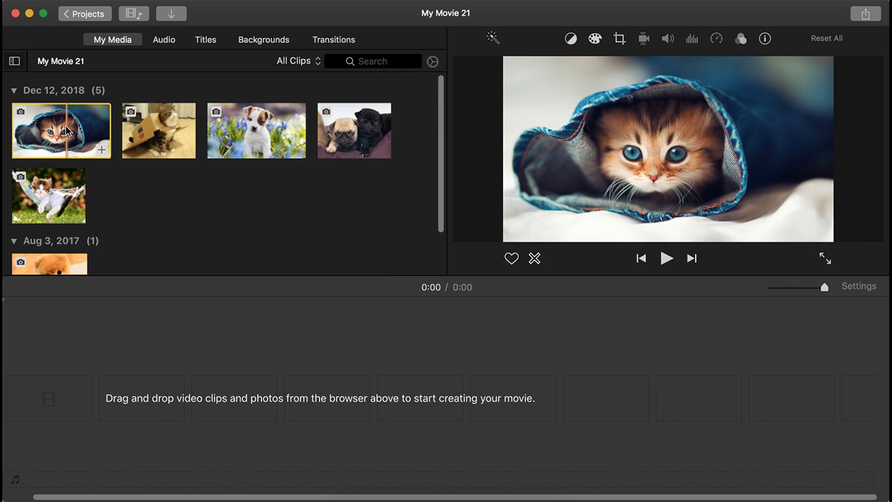
pyautogui.click(103, 150)
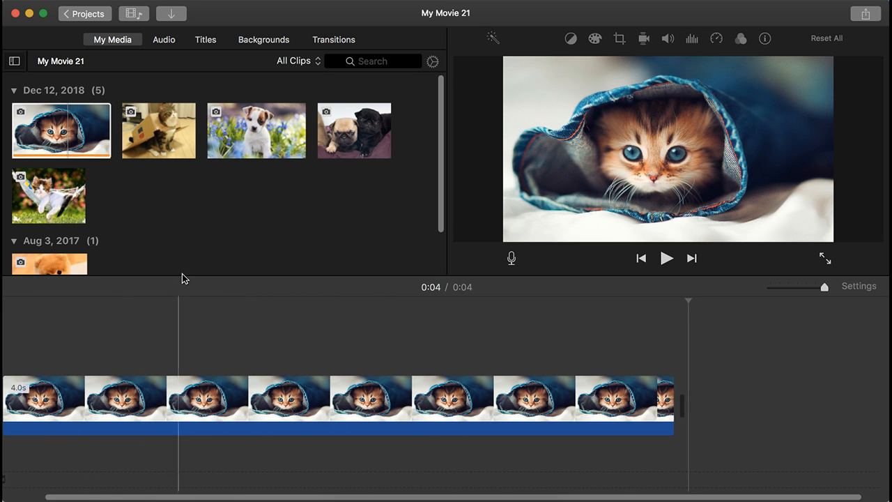
pyautogui.click(155, 130)
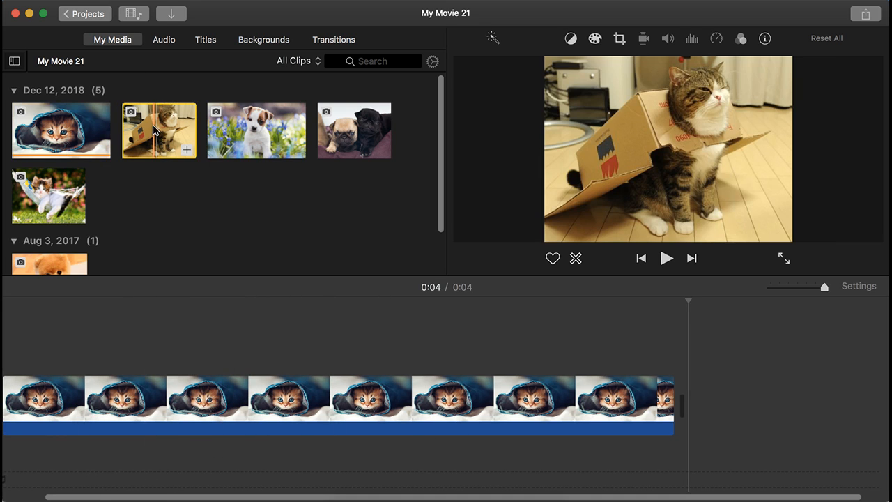
pyautogui.click(187, 150)
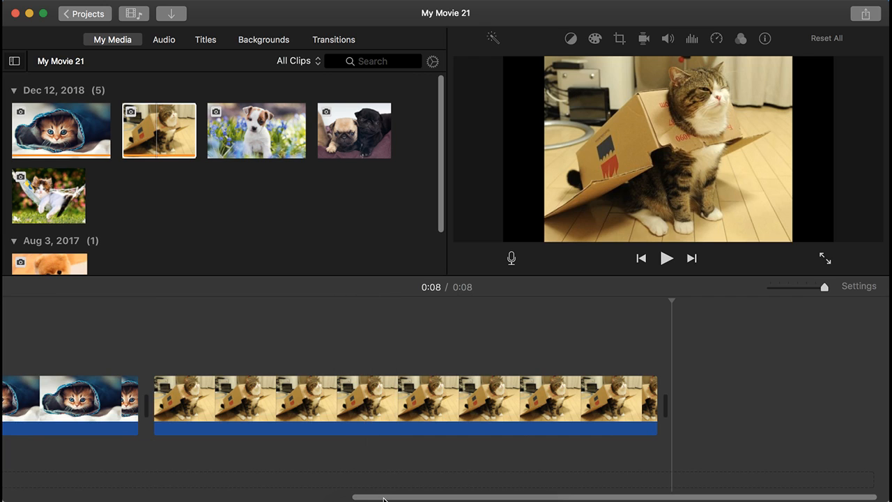
# Step: Zoom the timeline far out, then partly back in, so both cat clips fit in view from the movie's start
pyautogui.moveTo(383, 498); pyautogui.dragTo(35, 497)
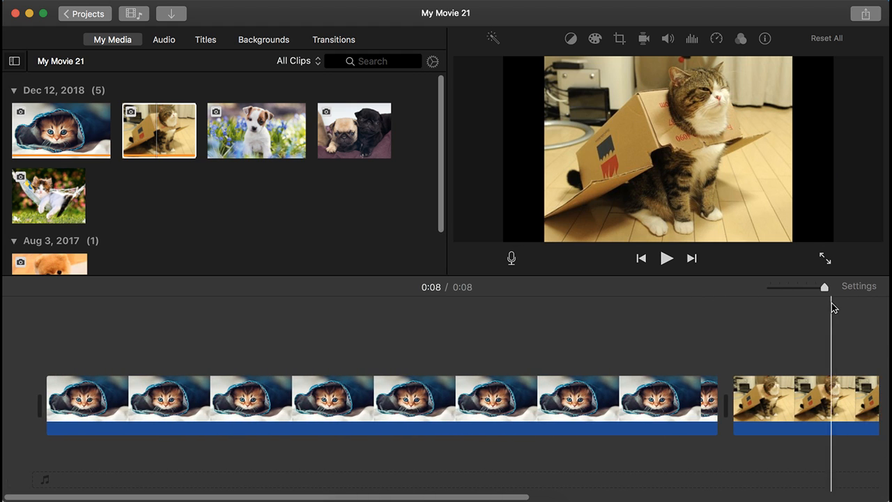
pyautogui.moveTo(823, 289); pyautogui.dragTo(782, 288)
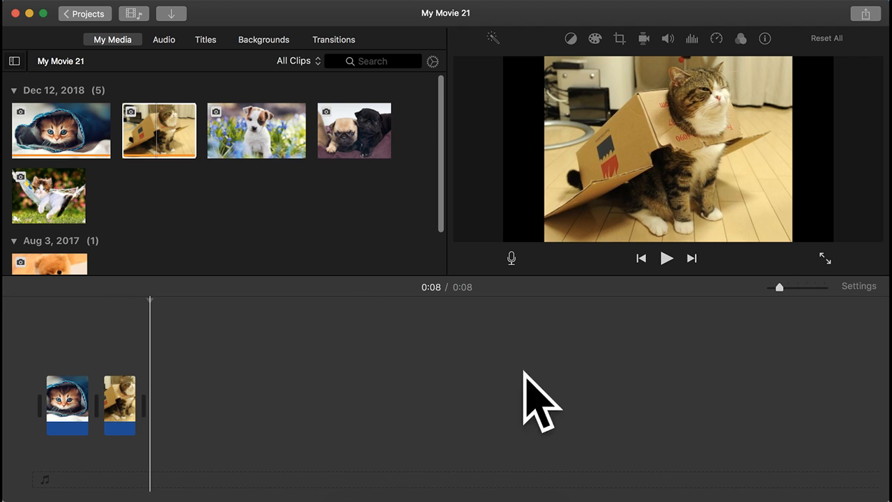
pyautogui.moveTo(779, 288); pyautogui.dragTo(816, 288)
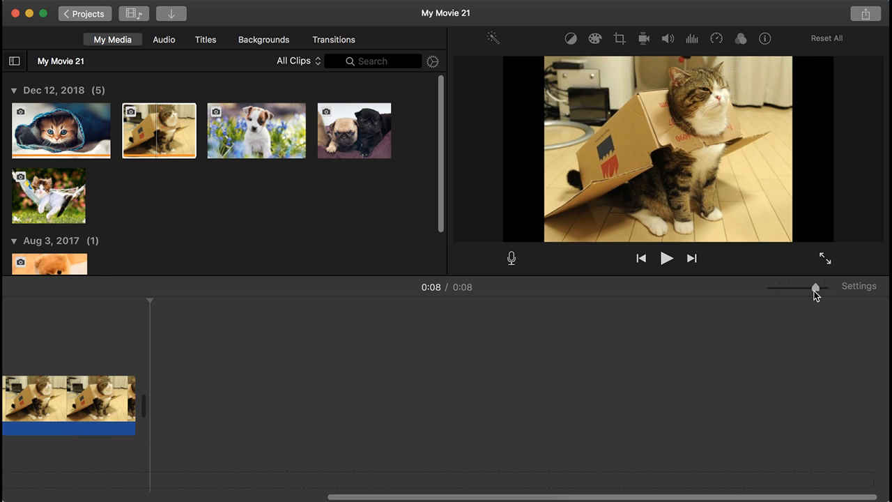
pyautogui.moveTo(358, 498); pyautogui.dragTo(3, 477)
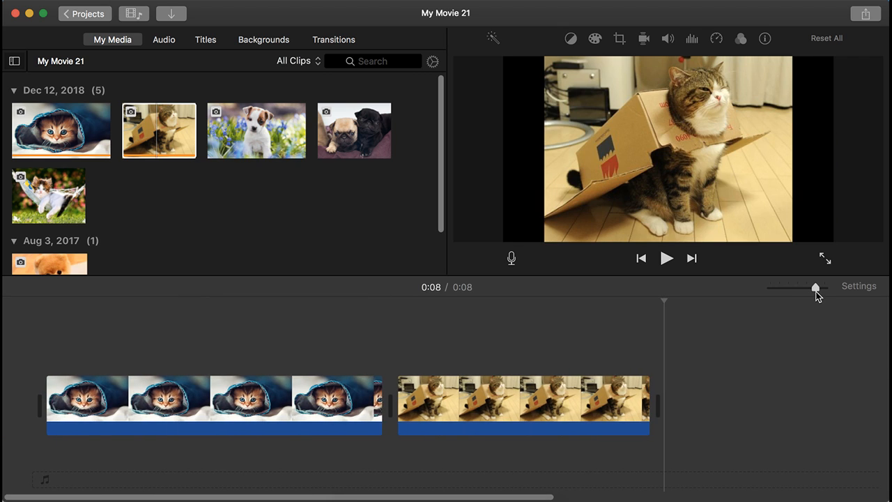
# Step: Insert the puppy-among-blue-flowers picture at the start of the timeline, before the kitten-in-denim clip
pyautogui.moveTo(820, 291); pyautogui.dragTo(829, 291)
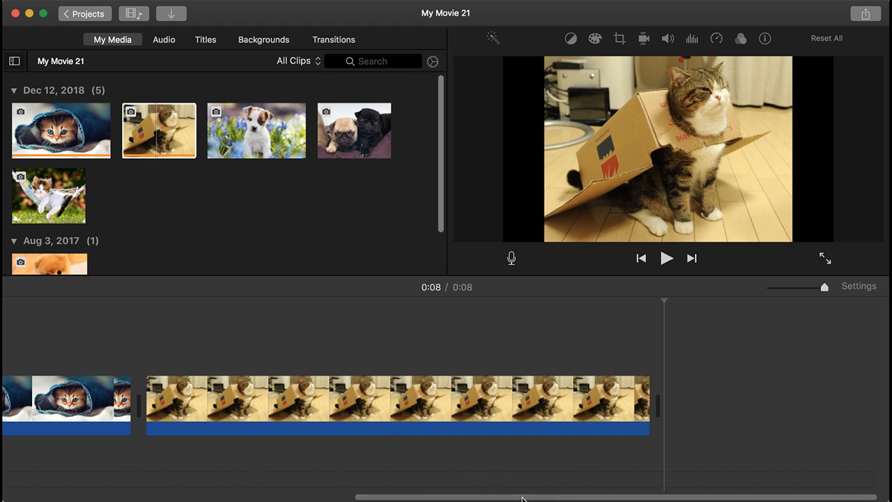
pyautogui.moveTo(523, 497); pyautogui.dragTo(802, 346)
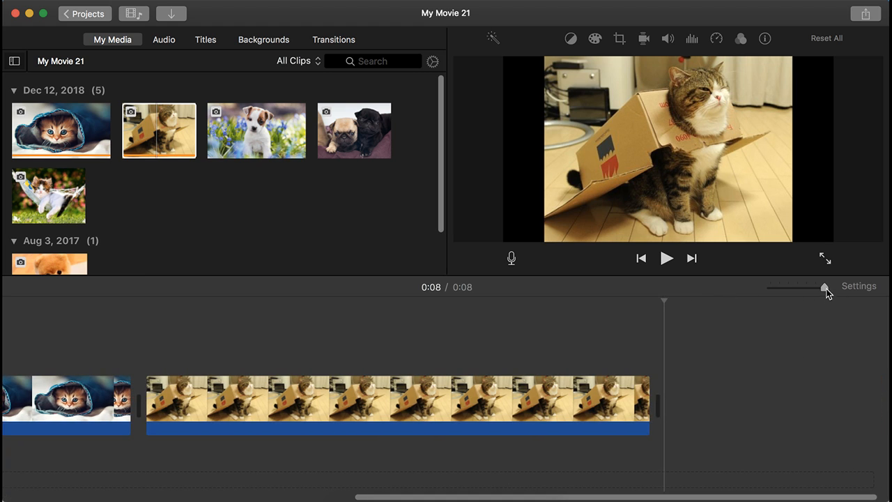
pyautogui.moveTo(825, 288)
pyautogui.mouseDown()
pyautogui.moveTo(801, 289)
pyautogui.moveTo(815, 289)
pyautogui.mouseUp()
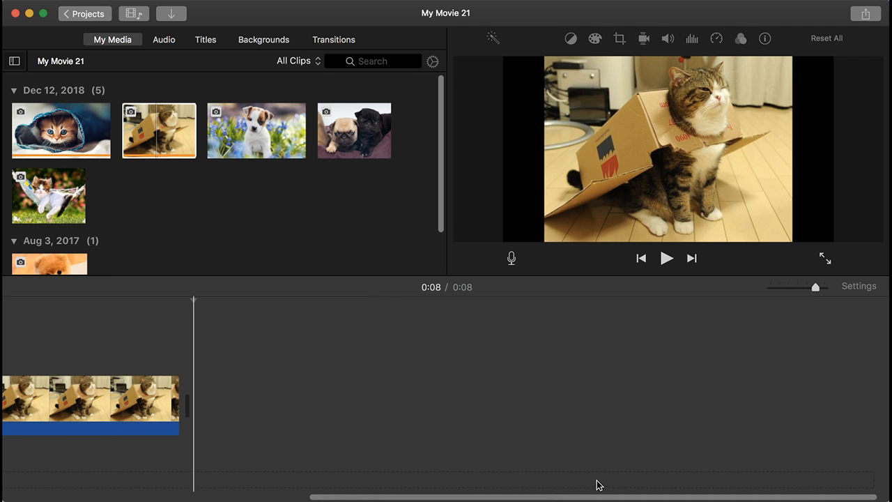
pyautogui.moveTo(805, 287); pyautogui.dragTo(770, 287)
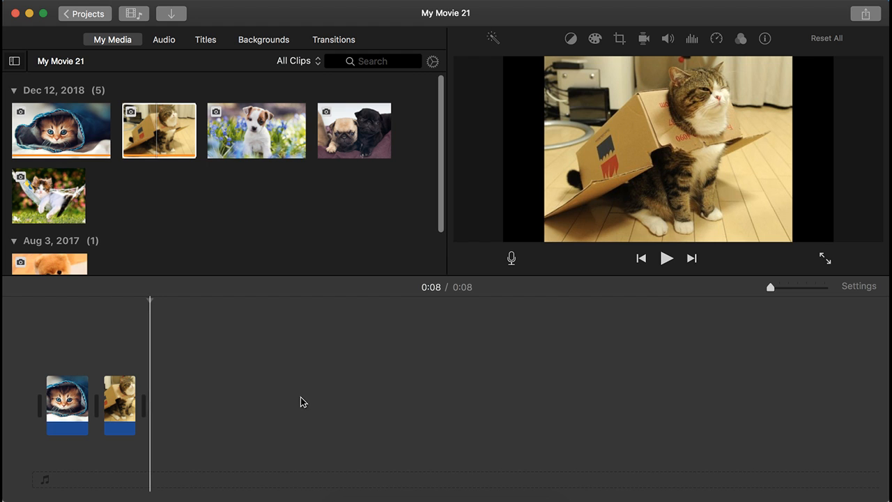
pyautogui.click(215, 129)
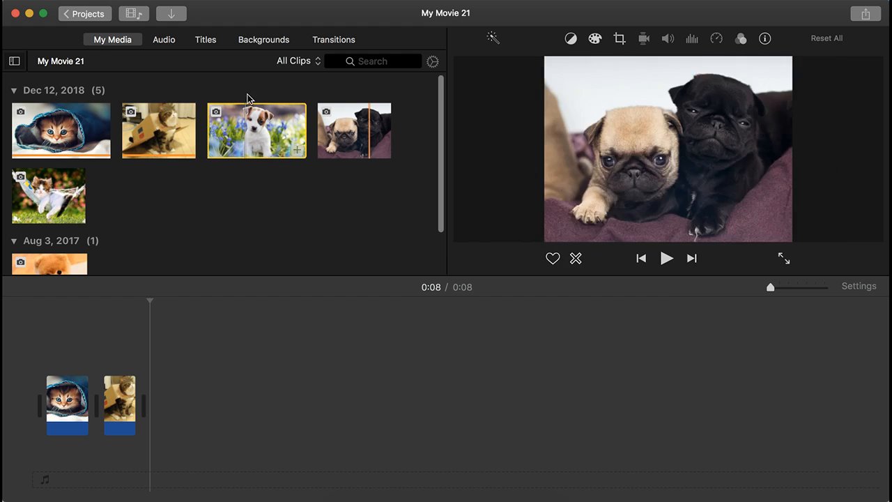
pyautogui.click(291, 155)
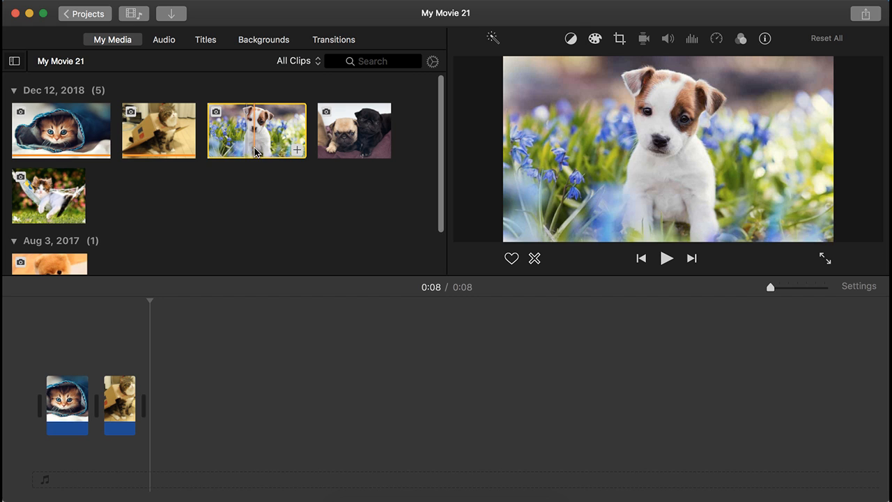
pyautogui.moveTo(277, 240); pyautogui.dragTo(49, 402)
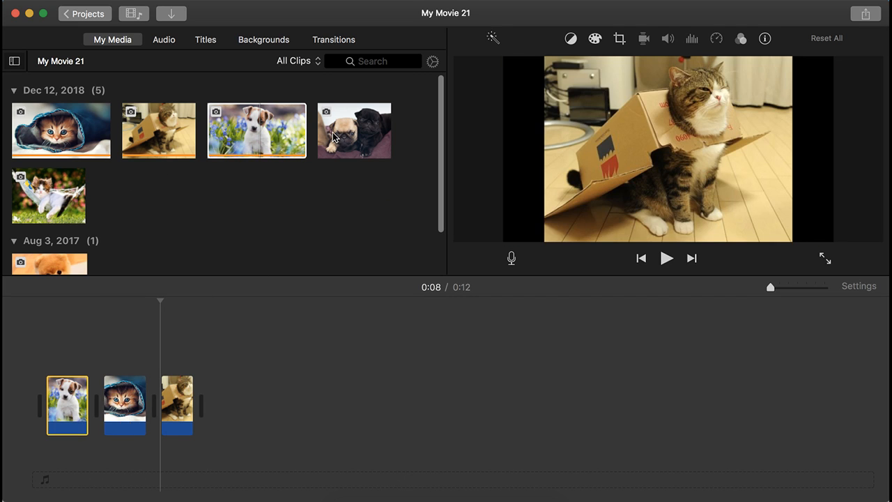
# Step: Append the picture of the two pug puppies to the end of the timeline, and select the hammock kitten picture in the media
pyautogui.click(382, 148)
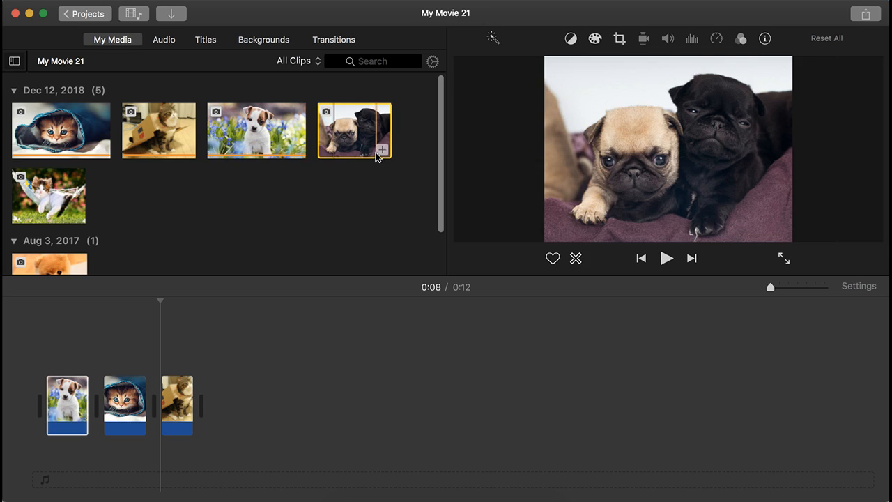
pyautogui.click(382, 150)
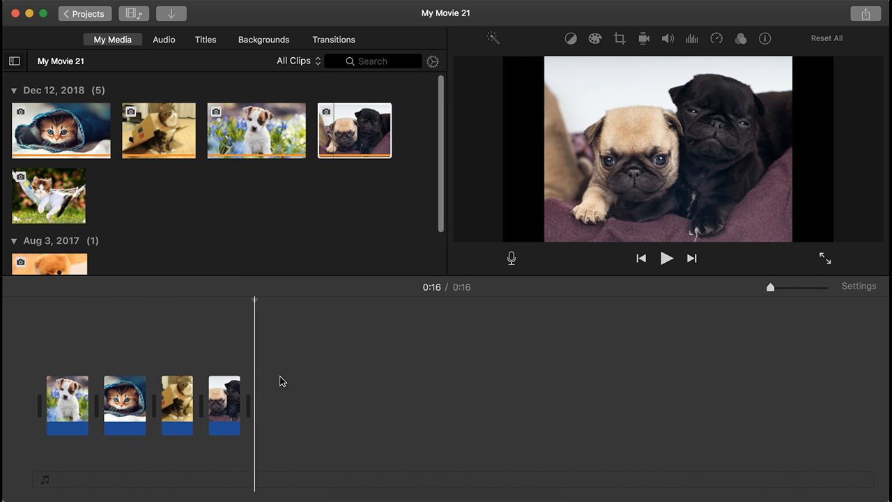
pyautogui.click(339, 137)
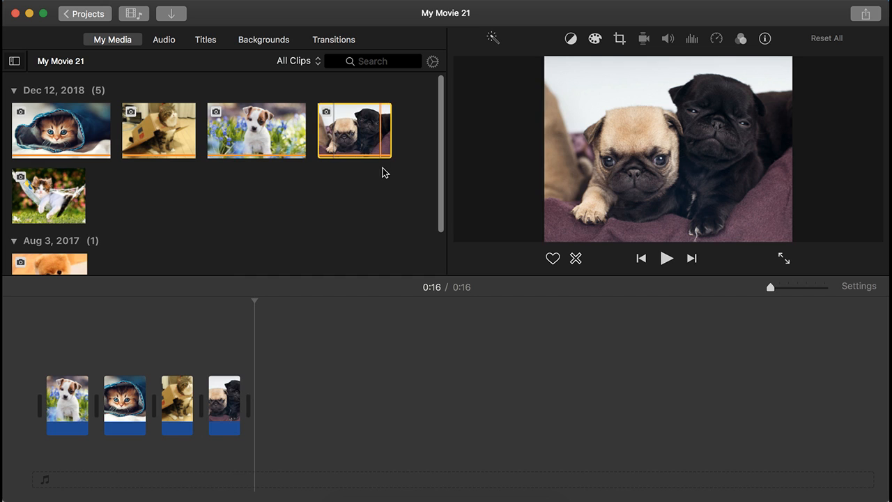
pyautogui.click(78, 192)
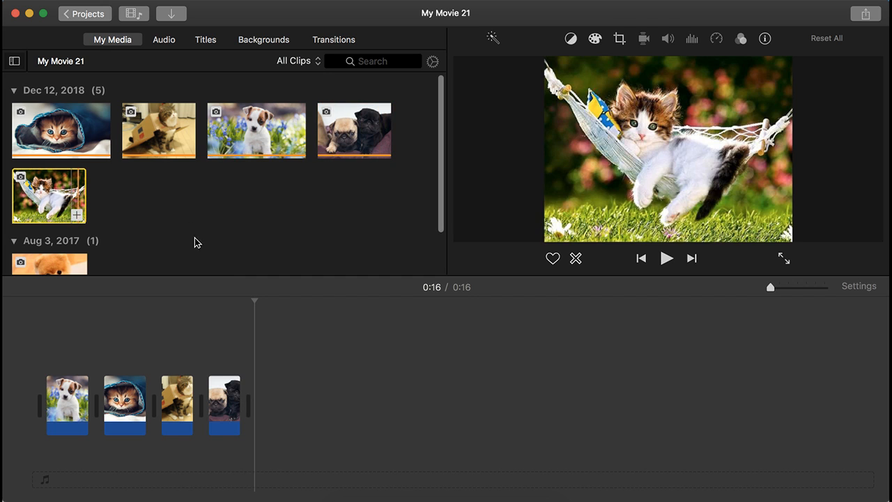
# Step: Enlarge the timeline clips so all four fit in view, and place the playhead about one second into the puppy clip
pyautogui.click(213, 334)
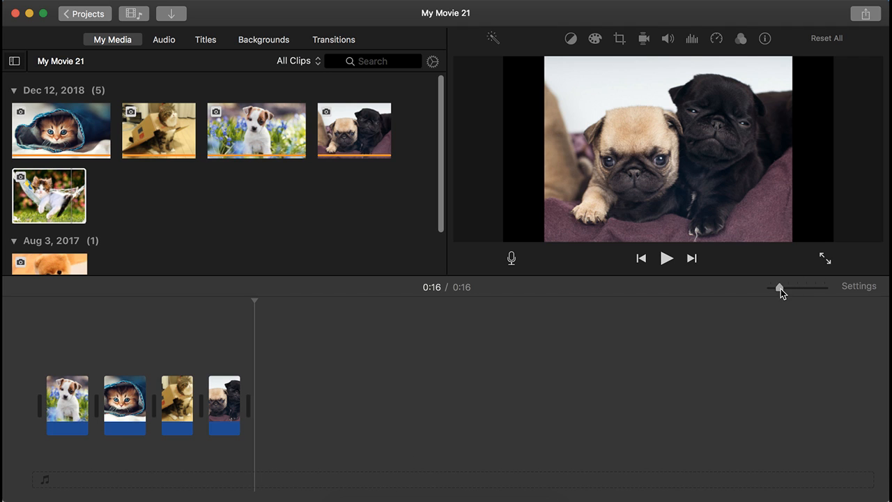
pyautogui.moveTo(780, 289); pyautogui.dragTo(807, 289)
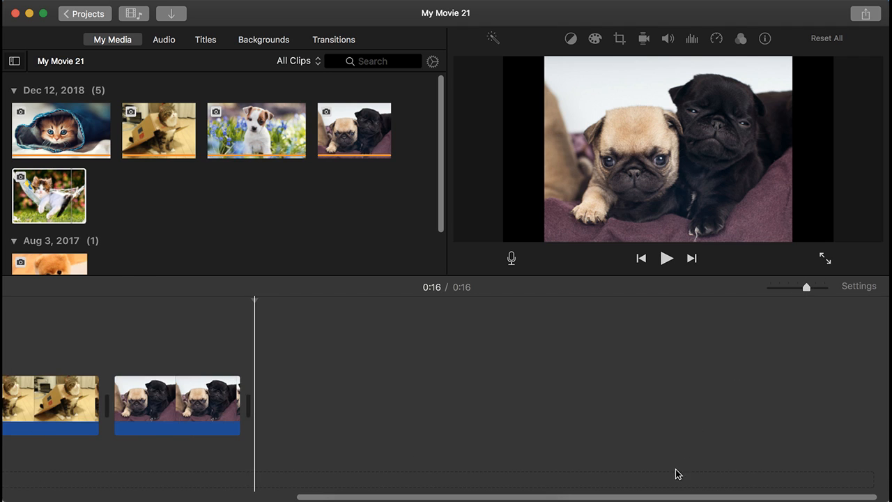
pyautogui.moveTo(667, 498); pyautogui.dragTo(181, 466)
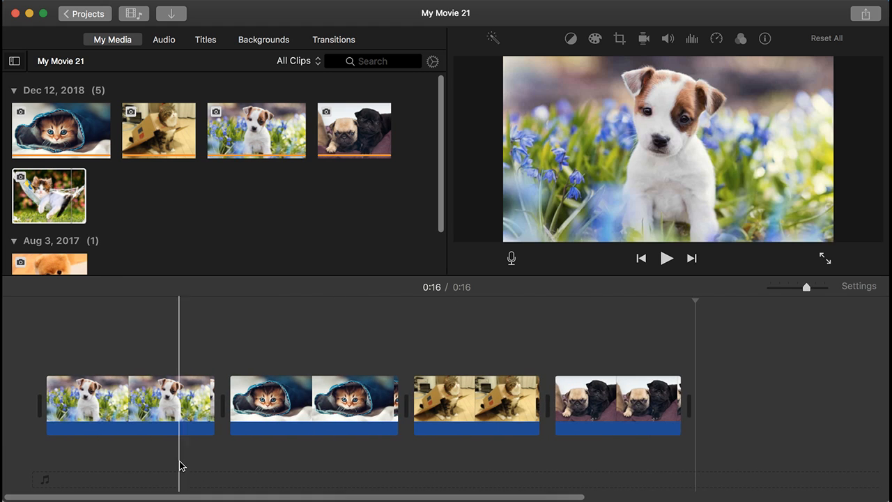
pyautogui.click(170, 467)
pyautogui.click(101, 328)
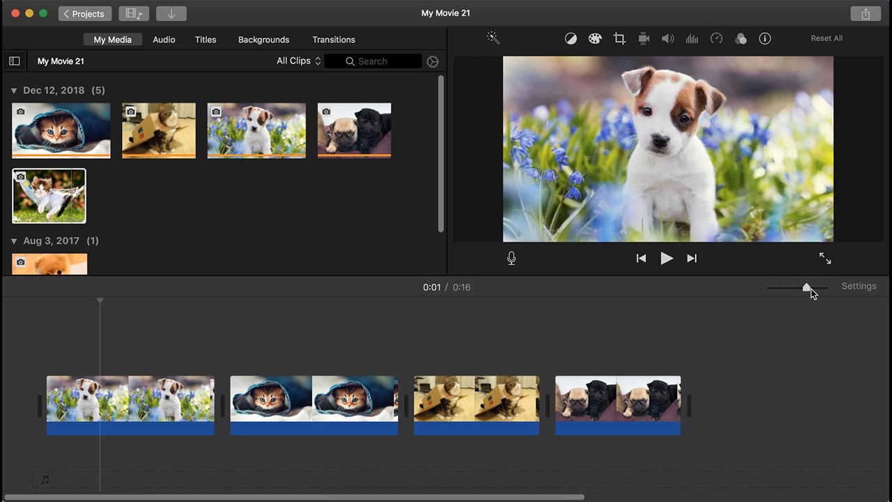
# Step: Delete all four picture clips from the timeline so that the movie is empty
pyautogui.moveTo(811, 288); pyautogui.dragTo(815, 288)
pyautogui.click(778, 414)
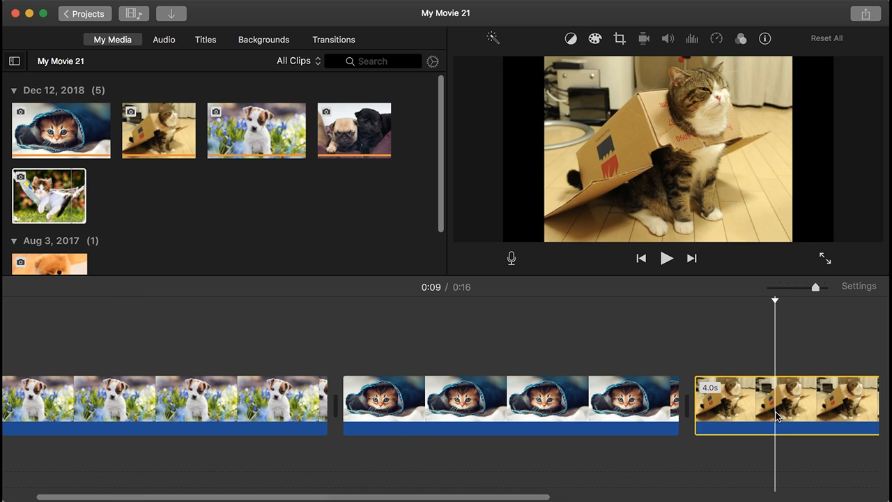
pyautogui.press('Delete')
pyautogui.click(579, 404)
pyautogui.press('Delete')
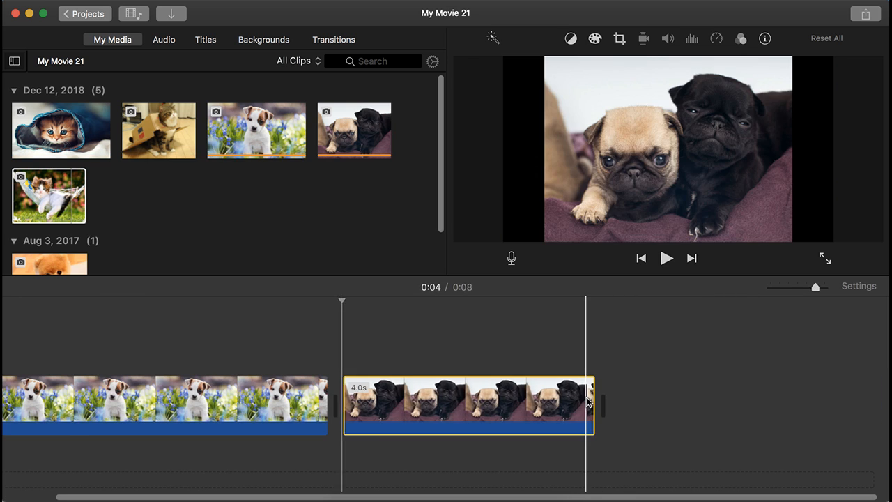
pyautogui.press('Delete')
pyautogui.click(317, 406)
pyautogui.press('Delete')
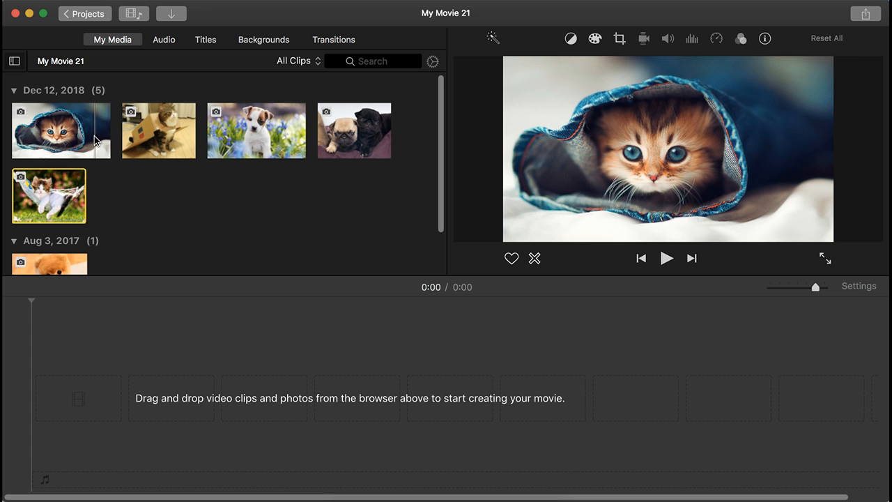
# Step: Add the kitten-in-denim picture to the empty timeline, followed by the cat-in-a-cardboard-box picture
pyautogui.click(102, 151)
pyautogui.click(102, 150)
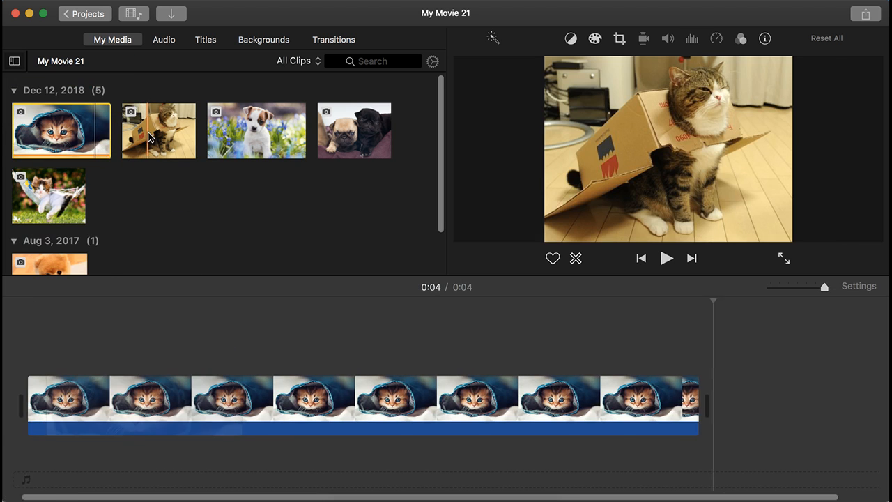
pyautogui.click(150, 136)
pyautogui.click(188, 151)
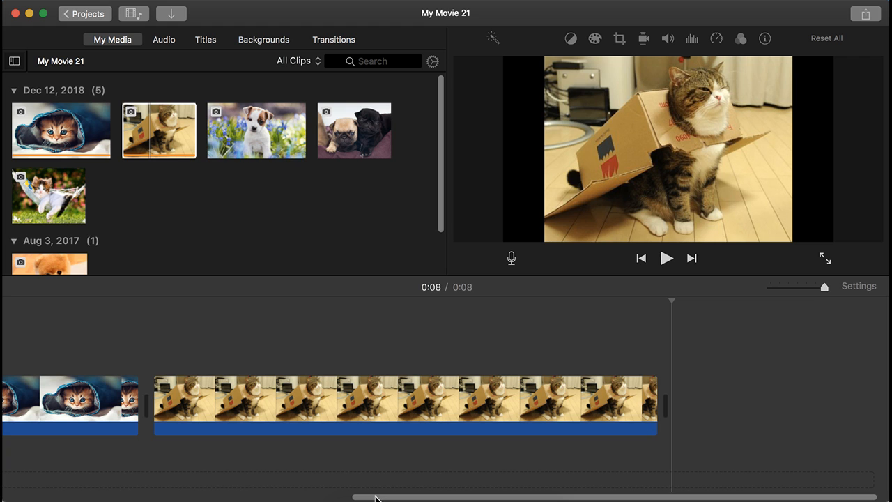
# Step: Shorten the kitten-in-denim clip to 2.0 seconds by trimming its end
pyautogui.moveTo(375, 497); pyautogui.dragTo(3, 483)
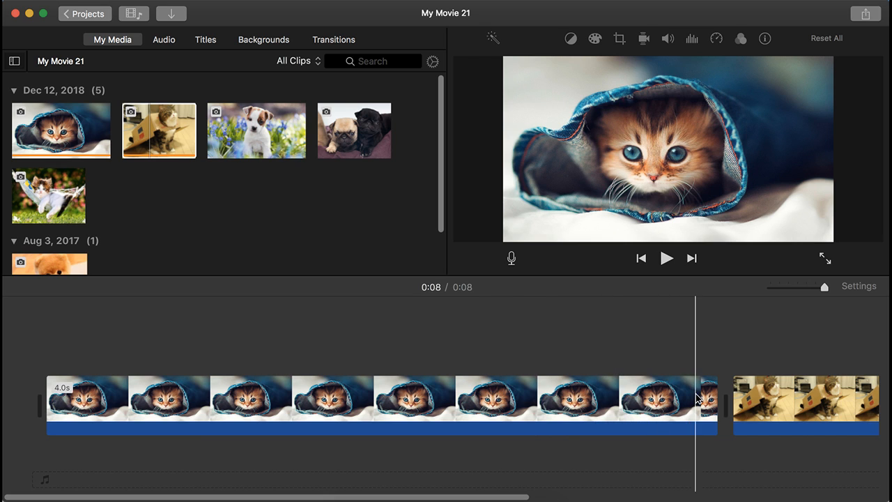
pyautogui.click(633, 402)
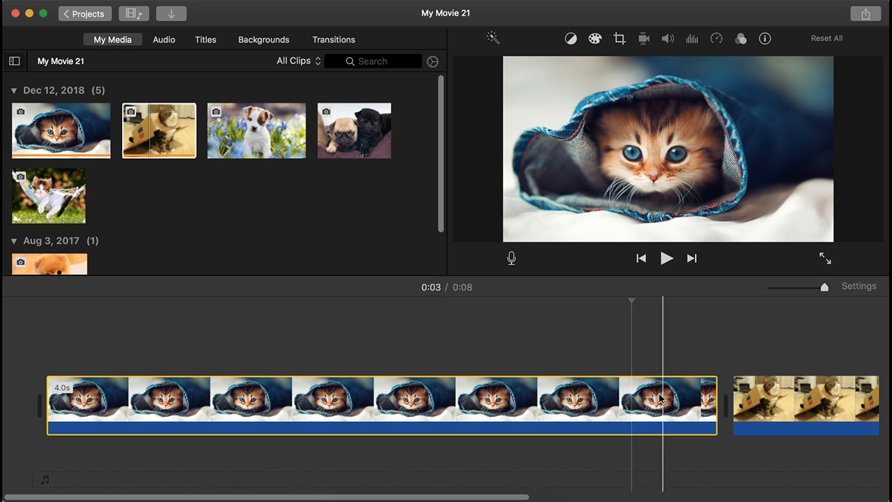
pyautogui.click(672, 363)
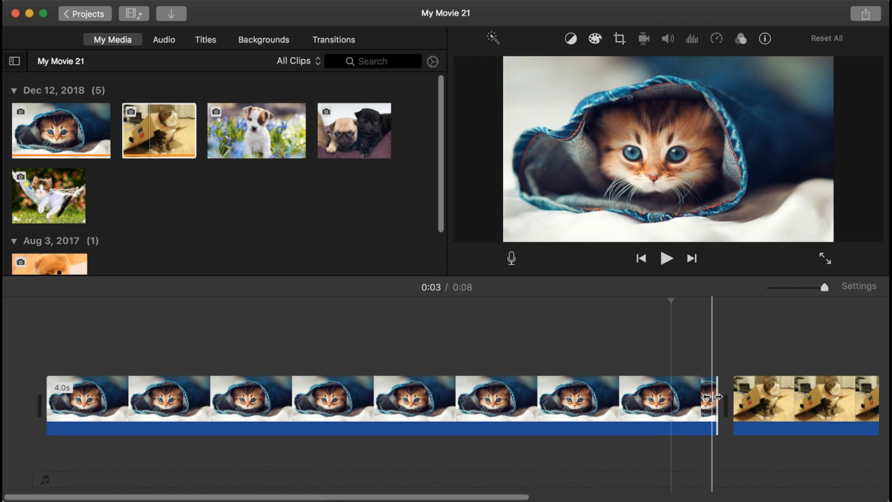
pyautogui.moveTo(710, 395); pyautogui.dragTo(362, 405)
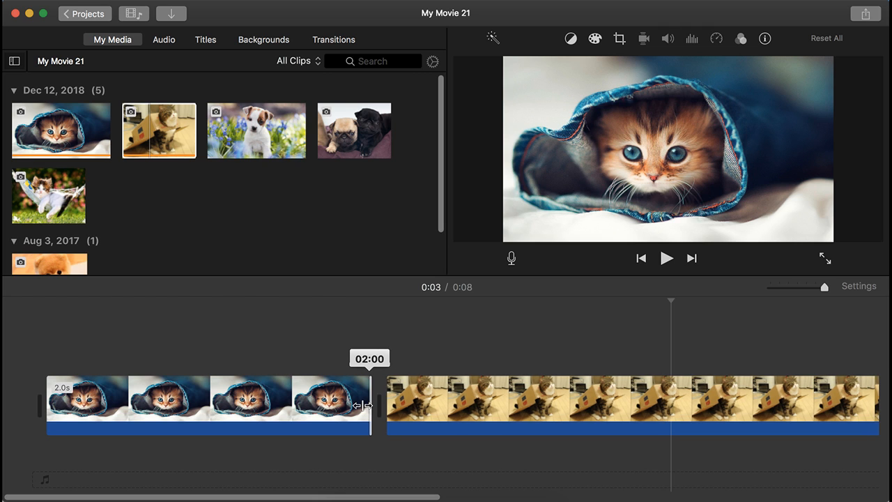
pyautogui.moveTo(362, 404); pyautogui.dragTo(363, 408)
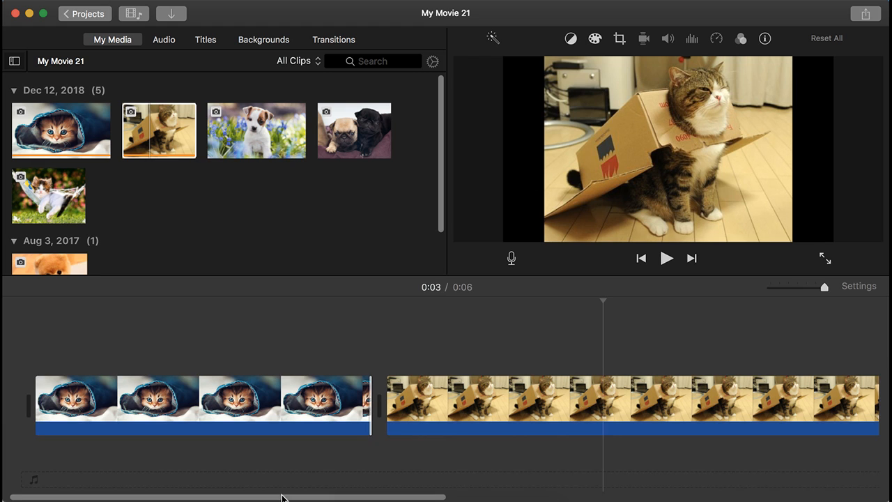
# Step: Trim the end of the cat-in-a-cardboard-box clip so that it lasts 2.0 seconds
pyautogui.moveTo(283, 497); pyautogui.dragTo(365, 497)
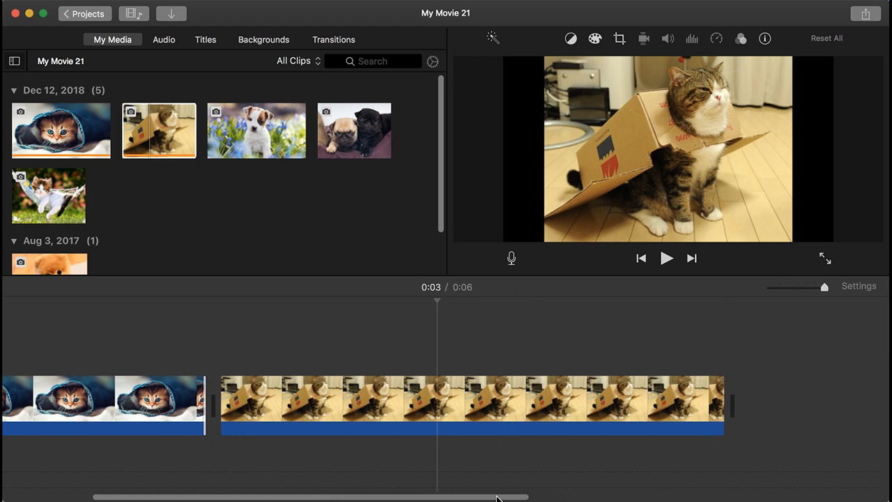
pyautogui.moveTo(824, 286); pyautogui.dragTo(799, 289)
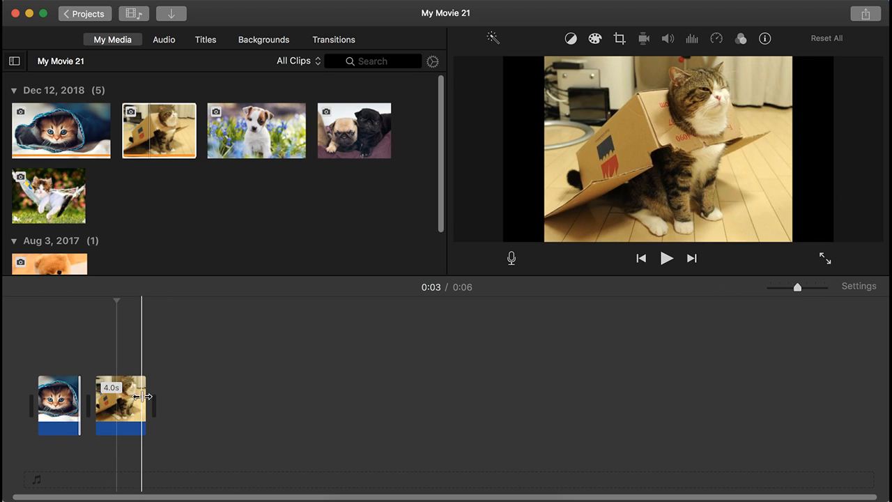
pyautogui.moveTo(144, 396); pyautogui.dragTo(99, 396)
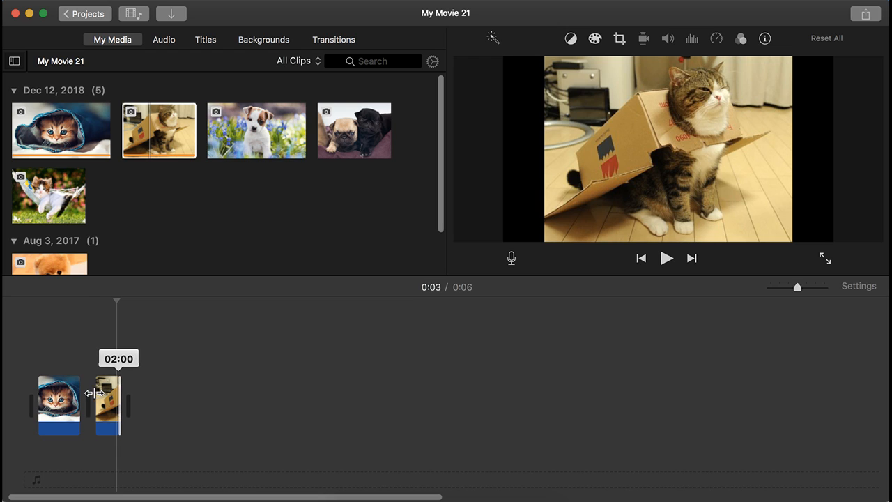
pyautogui.moveTo(94, 393); pyautogui.dragTo(93, 364)
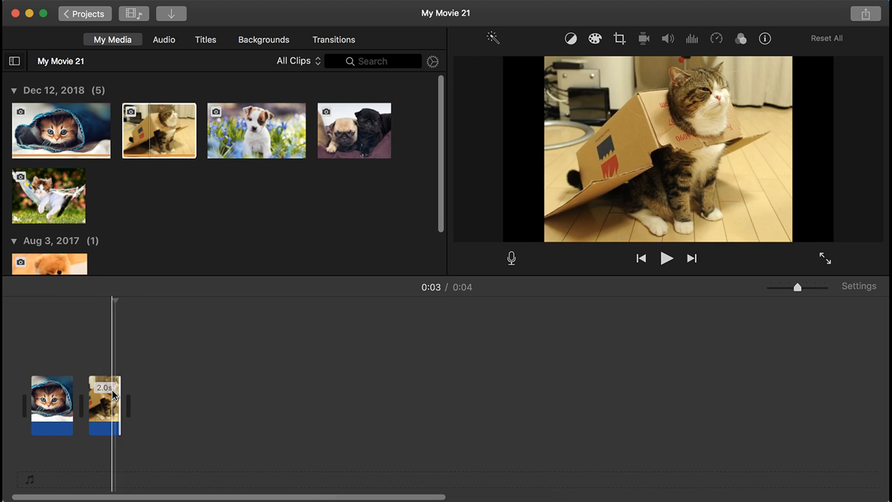
pyautogui.moveTo(123, 390)
pyautogui.mouseDown()
pyautogui.moveTo(257, 392)
pyautogui.moveTo(120, 391)
pyautogui.mouseUp()
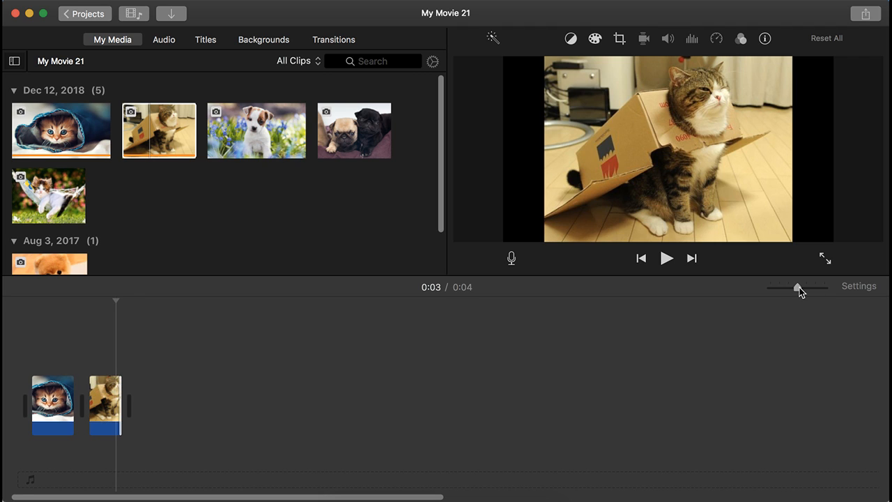
# Step: Zoom in on the timeline and return to the movie's start so both trimmed cat clips are fully in view
pyautogui.moveTo(800, 287); pyautogui.dragTo(816, 288)
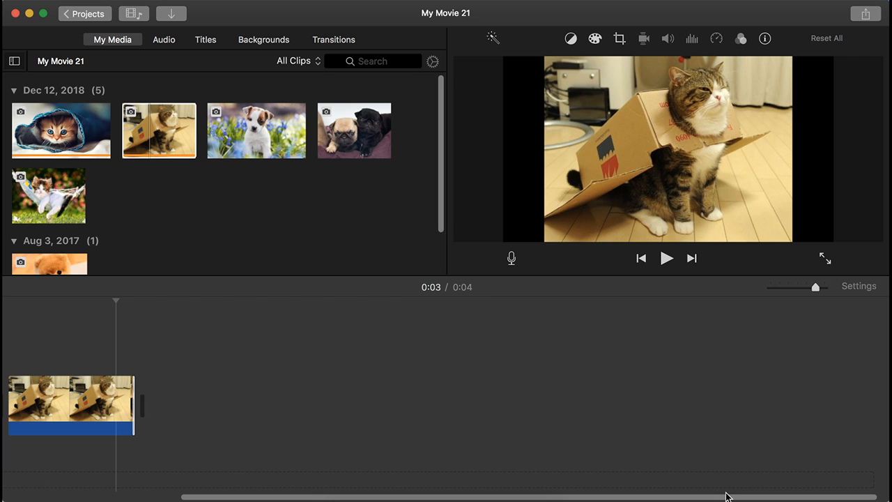
pyautogui.moveTo(721, 499); pyautogui.dragTo(466, 493)
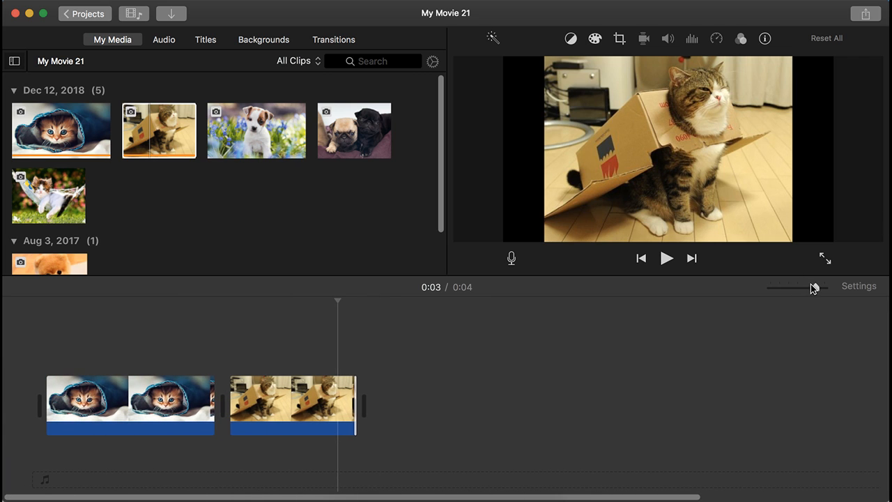
pyautogui.moveTo(814, 288); pyautogui.dragTo(820, 290)
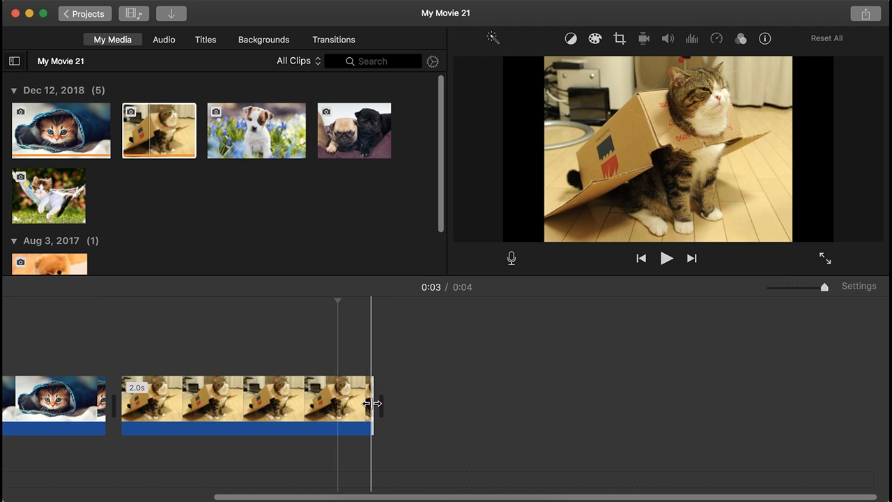
pyautogui.moveTo(373, 404)
pyautogui.mouseDown()
pyautogui.moveTo(276, 404)
pyautogui.moveTo(676, 406)
pyautogui.moveTo(375, 405)
pyautogui.mouseUp()
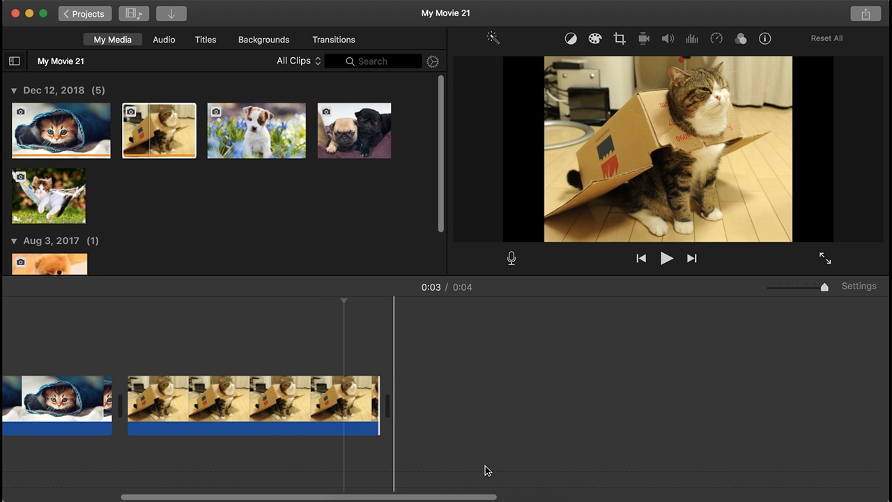
pyautogui.moveTo(473, 498); pyautogui.dragTo(366, 496)
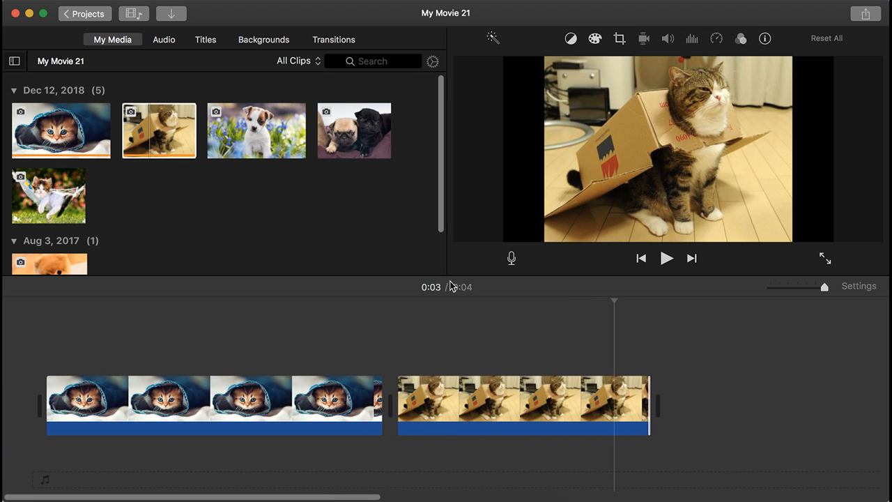
# Step: Append the puppy-in-flowers, two-pugs and kitten-in-hammock pictures to the timeline after the cat-in-a-cardboard-box clip
pyautogui.click(244, 141)
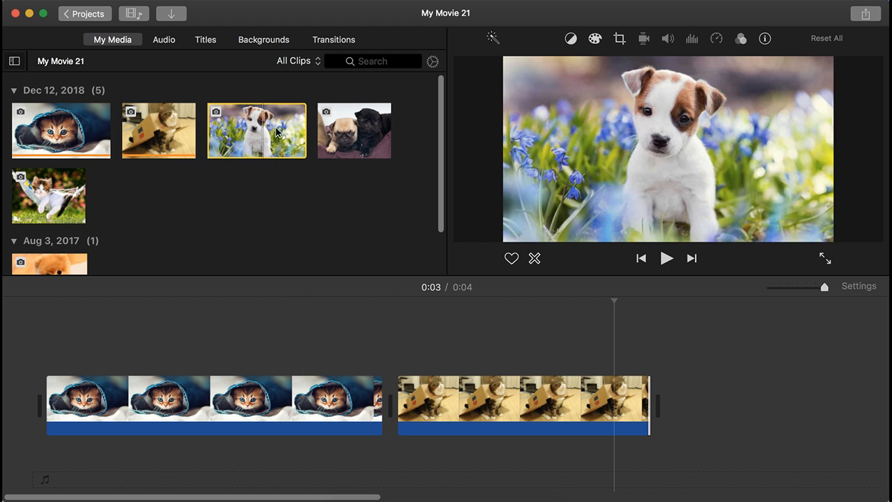
pyautogui.click(299, 150)
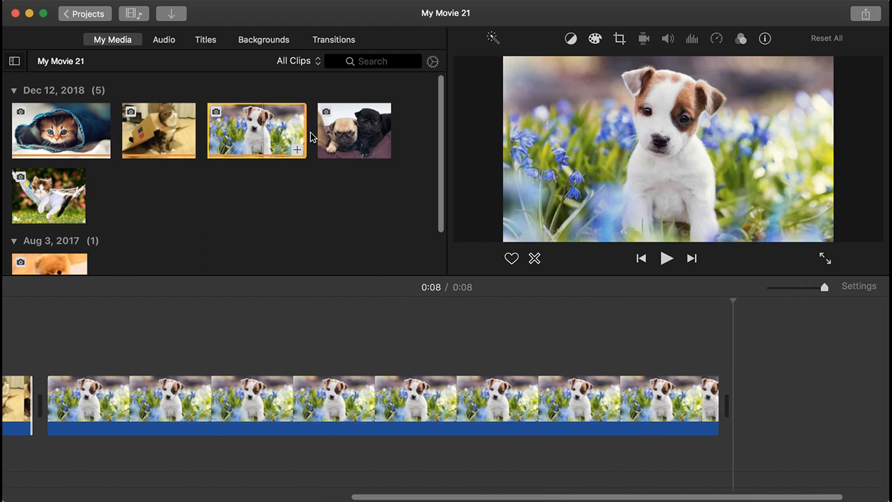
pyautogui.click(375, 149)
pyautogui.click(380, 151)
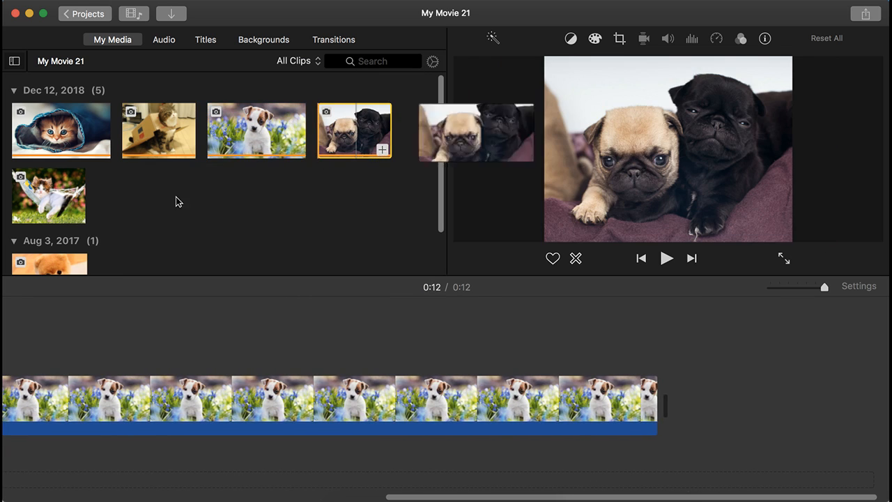
pyautogui.click(80, 209)
pyautogui.click(78, 215)
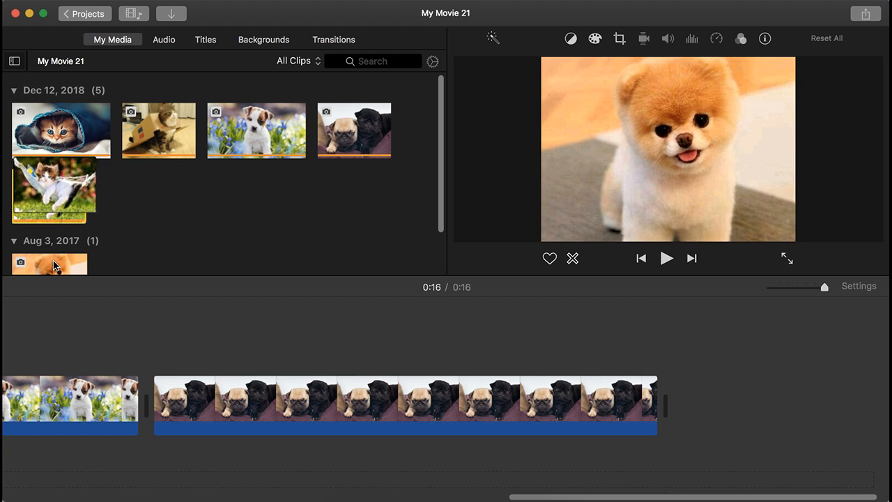
# Step: Append the Pomeranian picture after the kitten-in-hammock clip, and delete that clip from the timeline again
pyautogui.scroll(-3, 135, 238)
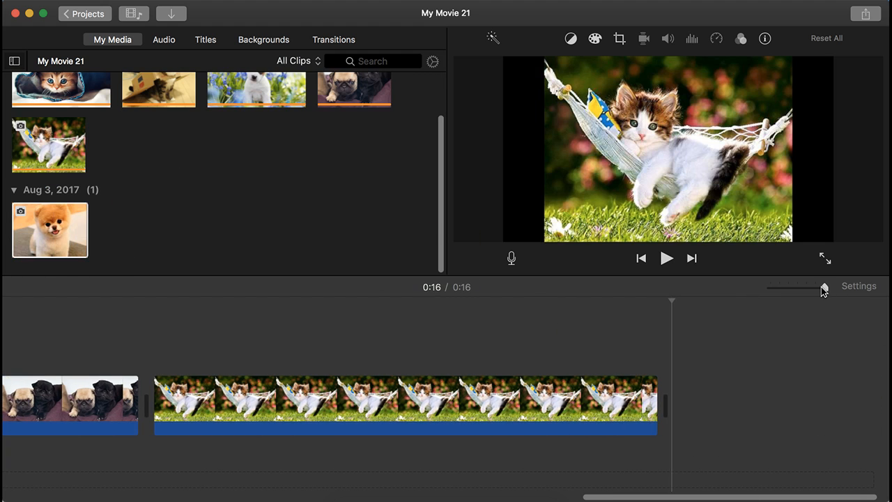
pyautogui.moveTo(70, 245); pyautogui.dragTo(698, 403)
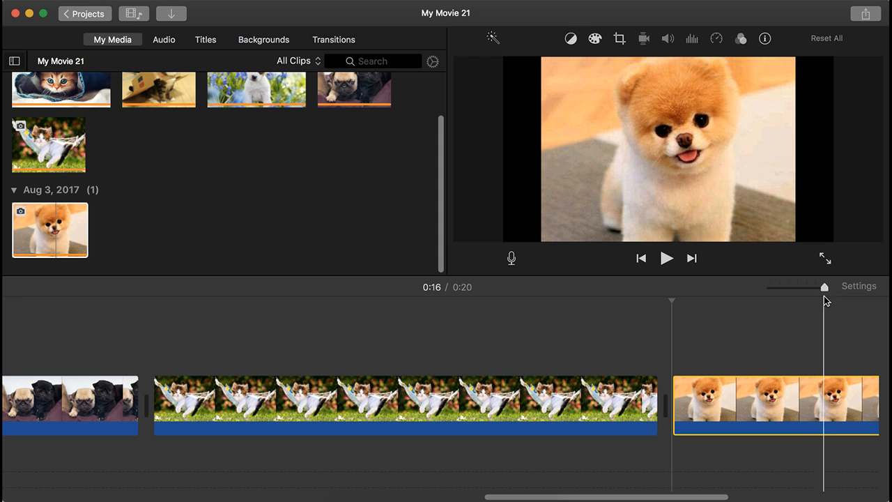
pyautogui.moveTo(824, 287); pyautogui.dragTo(806, 287)
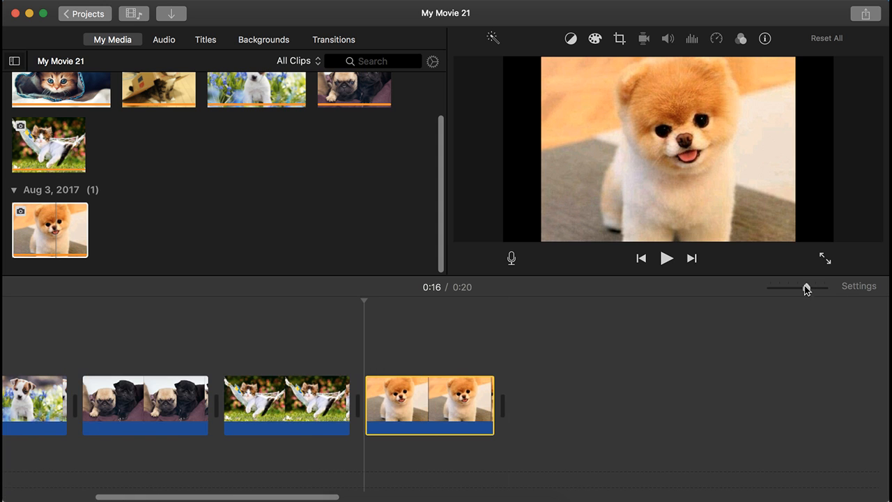
pyautogui.moveTo(302, 495); pyautogui.dragTo(163, 483)
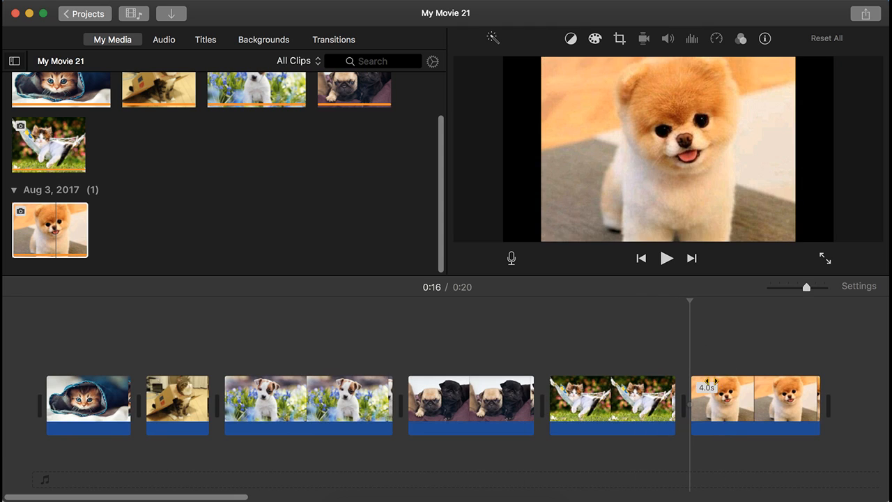
pyautogui.click(758, 407)
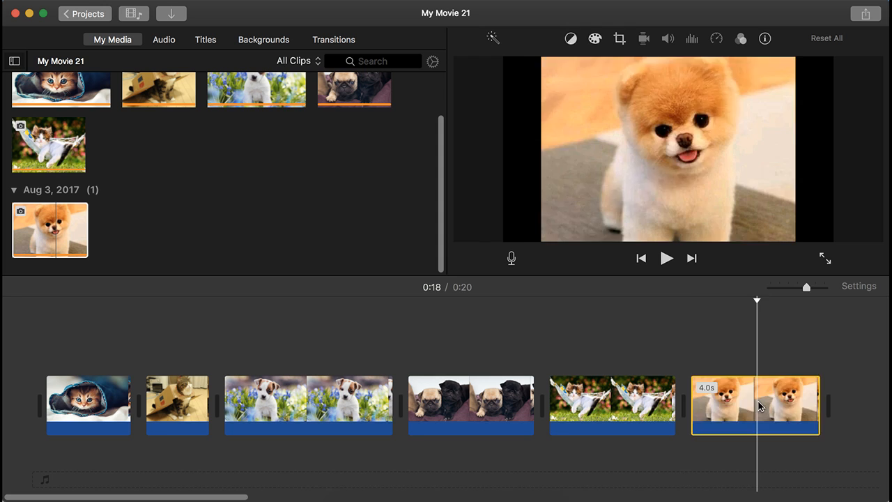
pyautogui.press('Delete')
# Step: Place the Pomeranian picture as a cutaway above the main track, starting over the kitten-in-denim clip, and play the movie from its start
pyautogui.click(23, 212)
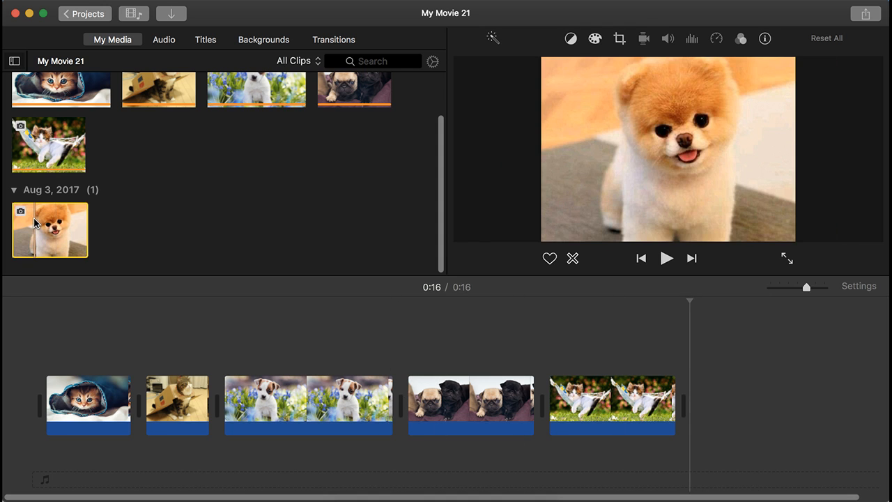
pyautogui.moveTo(54, 225); pyautogui.dragTo(96, 330)
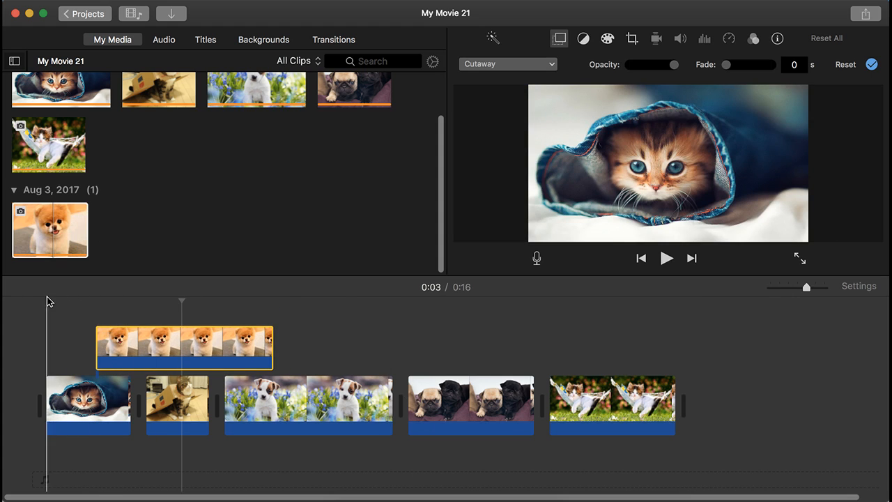
pyautogui.click(47, 301)
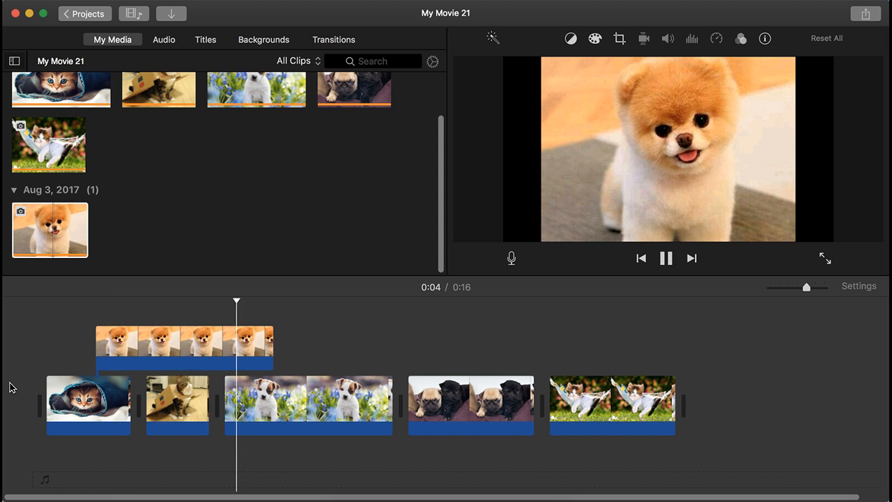
pyautogui.click(235, 366)
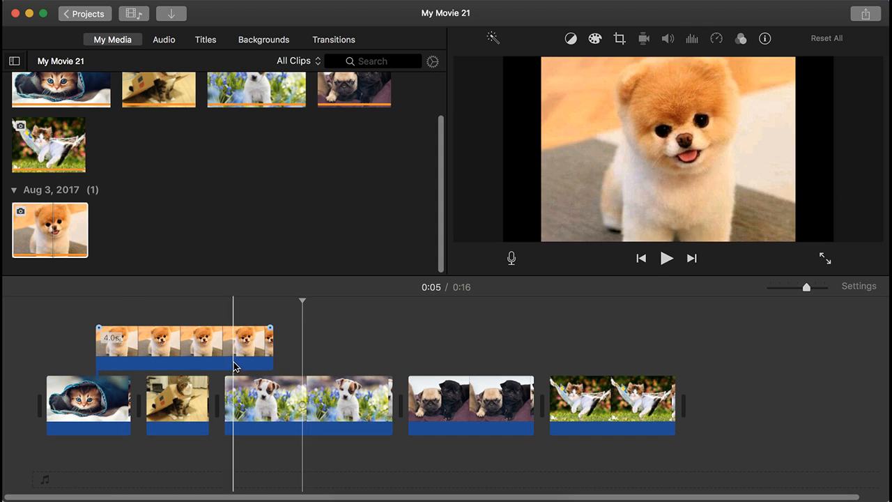
# Step: Try deleting a selected range at the end of the Pomeranian cutaway, and undo the deletion
pyautogui.click(223, 340)
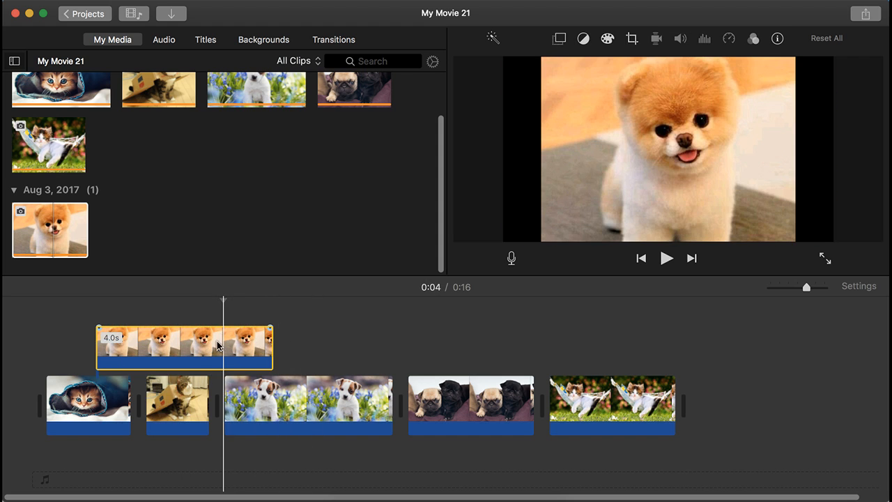
pyautogui.click(352, 339)
pyautogui.moveTo(273, 347); pyautogui.dragTo(224, 346)
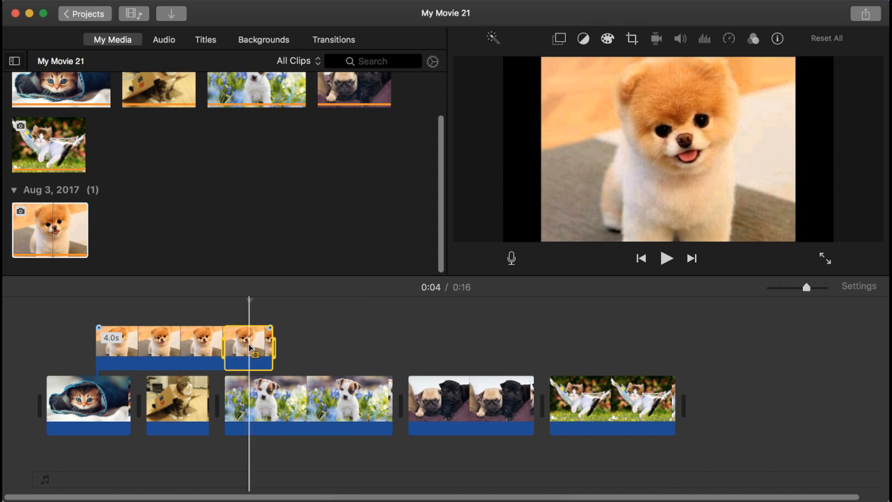
pyautogui.press('Delete')
pyautogui.click(180, 338)
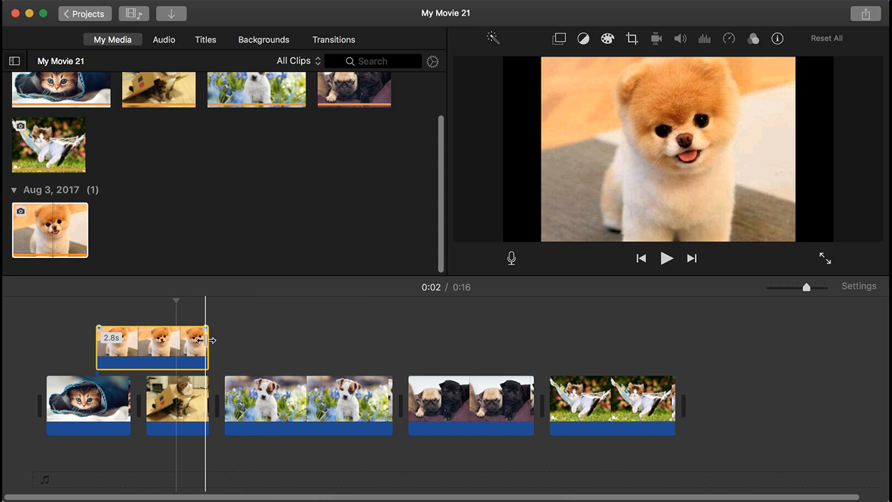
pyautogui.press('super+z')
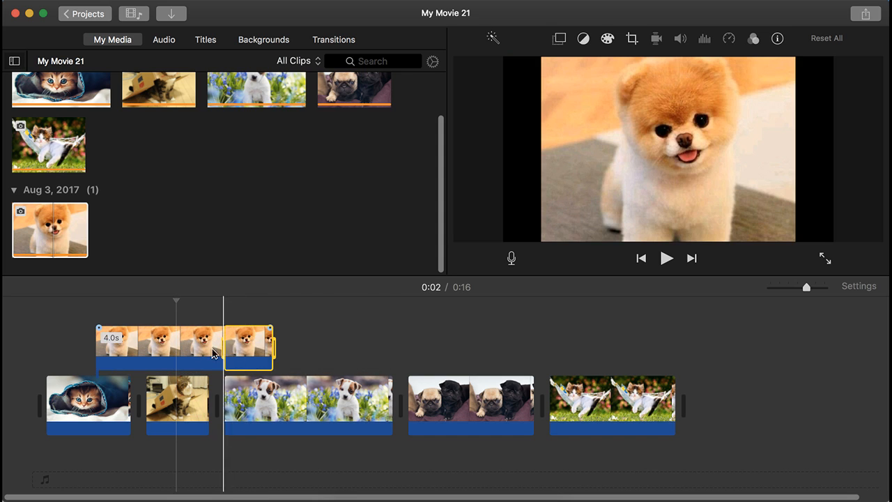
# Step: Try selecting ranges within the Pomeranian cutaway and adjusting their start and end edges
pyautogui.click(198, 345)
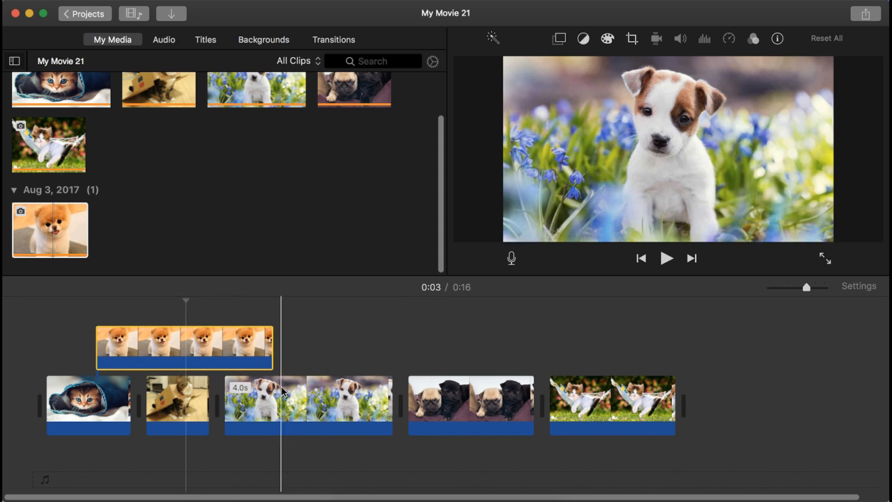
pyautogui.moveTo(170, 344); pyautogui.dragTo(243, 346)
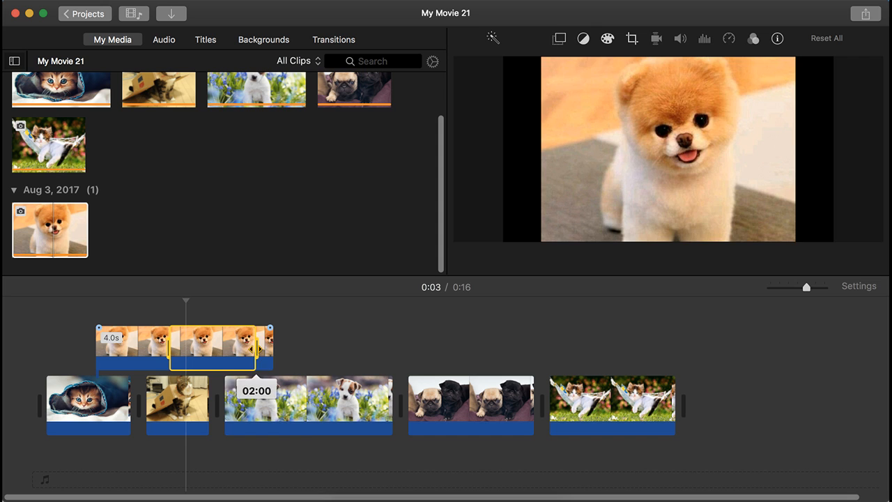
pyautogui.click(312, 362)
pyautogui.moveTo(161, 346); pyautogui.dragTo(237, 345)
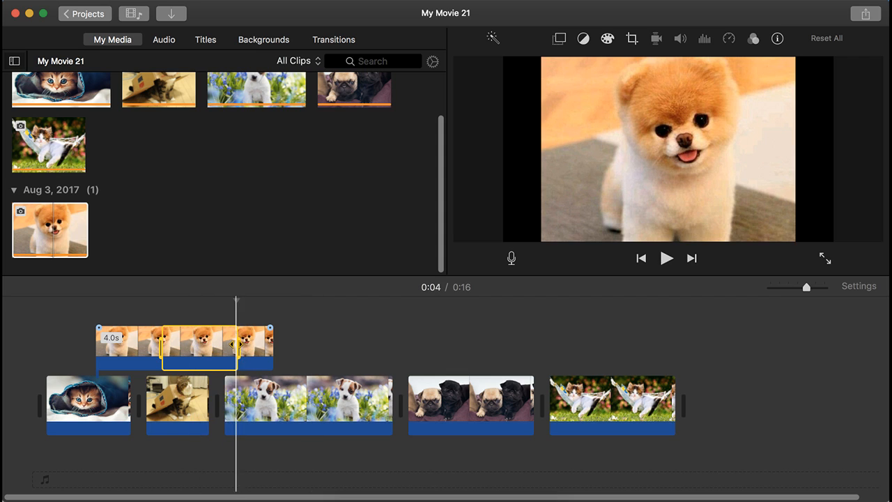
pyautogui.moveTo(244, 343); pyautogui.dragTo(253, 343)
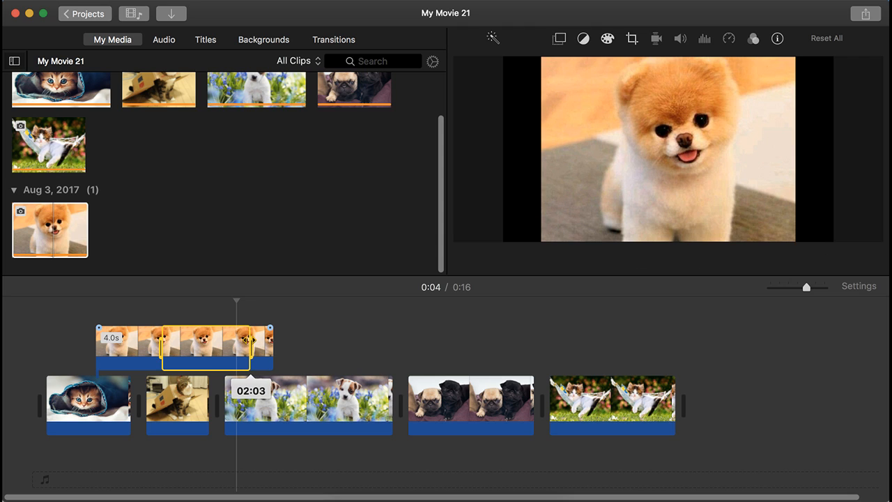
pyautogui.moveTo(245, 339)
pyautogui.mouseDown()
pyautogui.moveTo(211, 337)
pyautogui.moveTo(251, 328)
pyautogui.mouseUp()
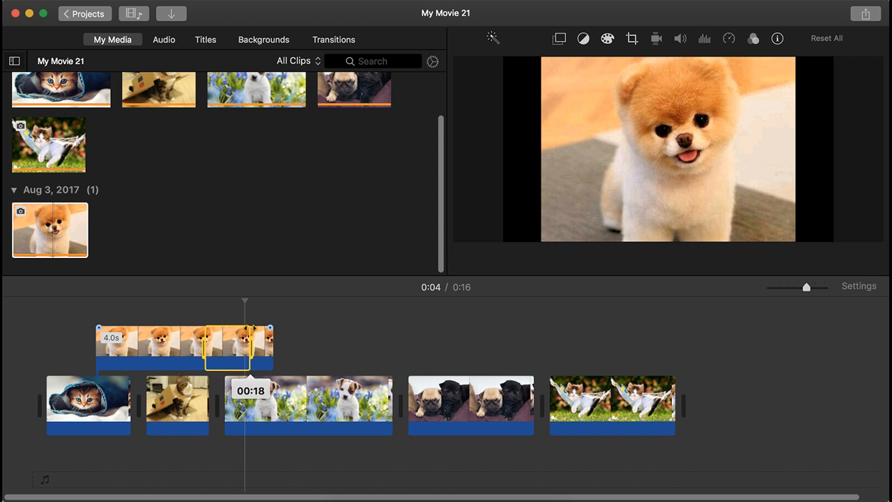
pyautogui.click(231, 342)
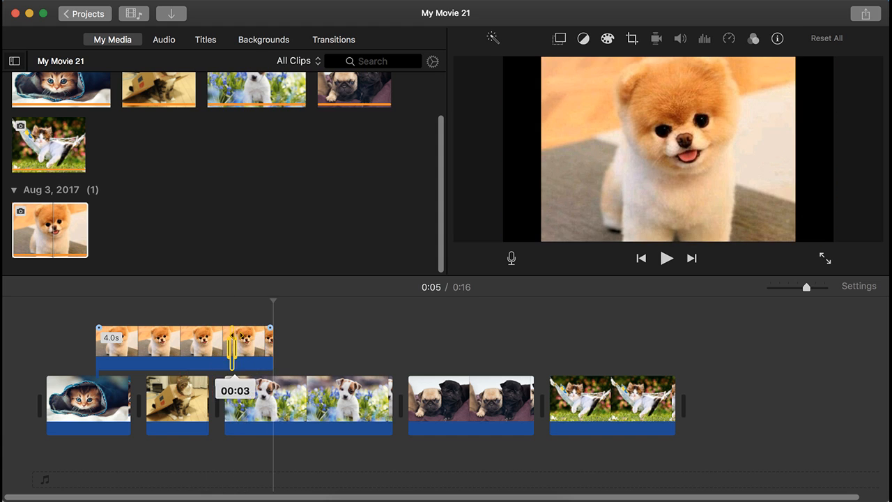
# Step: Shift the Pomeranian cutaway slightly later and try selecting a range across its first half
pyautogui.moveTo(172, 345)
pyautogui.mouseDown()
pyautogui.moveTo(222, 348)
pyautogui.moveTo(178, 348)
pyautogui.mouseUp()
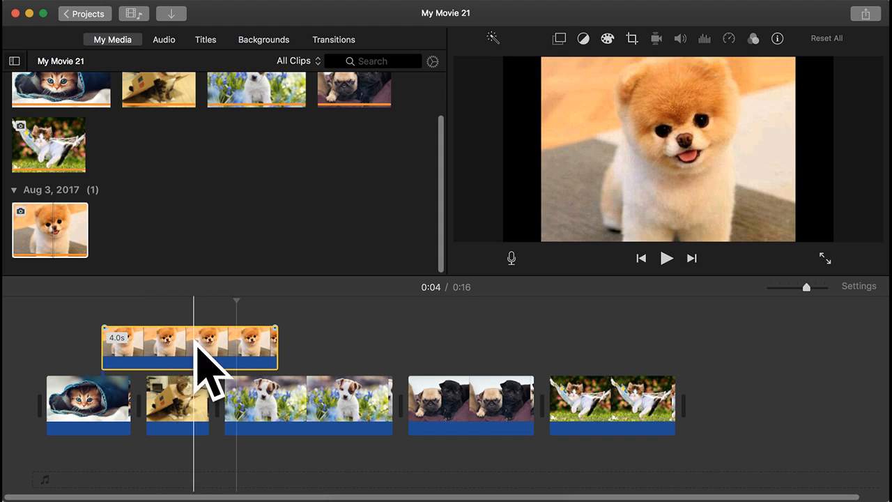
pyautogui.click(223, 348)
pyautogui.moveTo(191, 349); pyautogui.dragTo(113, 341)
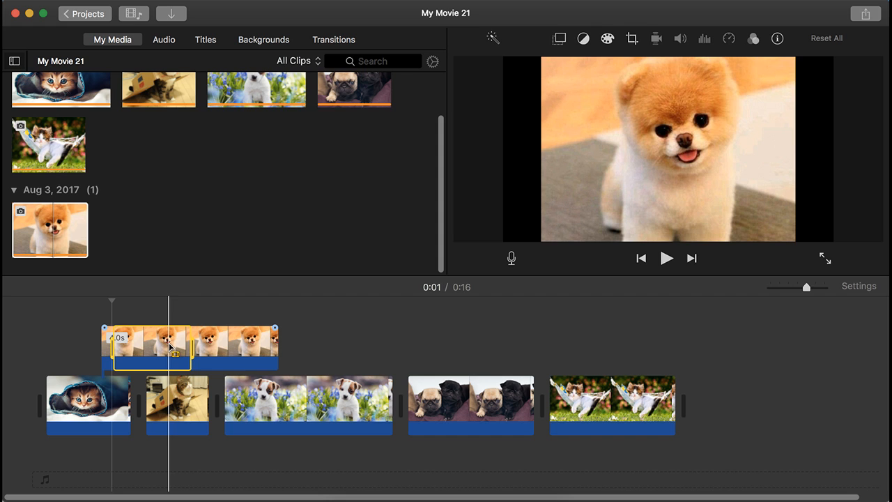
pyautogui.click(250, 345)
# Step: Shorten the Pomeranian cutaway to 2.0 seconds by selecting a range over its second half and deleting it
pyautogui.moveTo(198, 349); pyautogui.dragTo(287, 358)
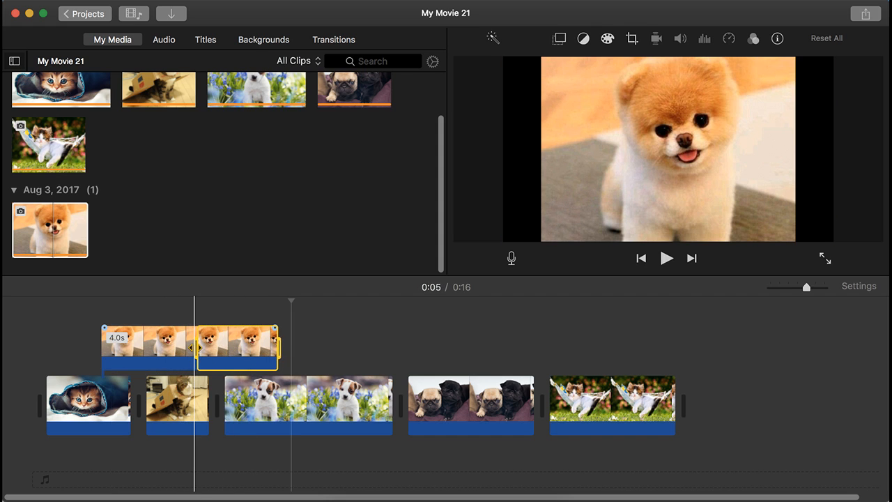
pyautogui.moveTo(195, 347); pyautogui.dragTo(186, 345)
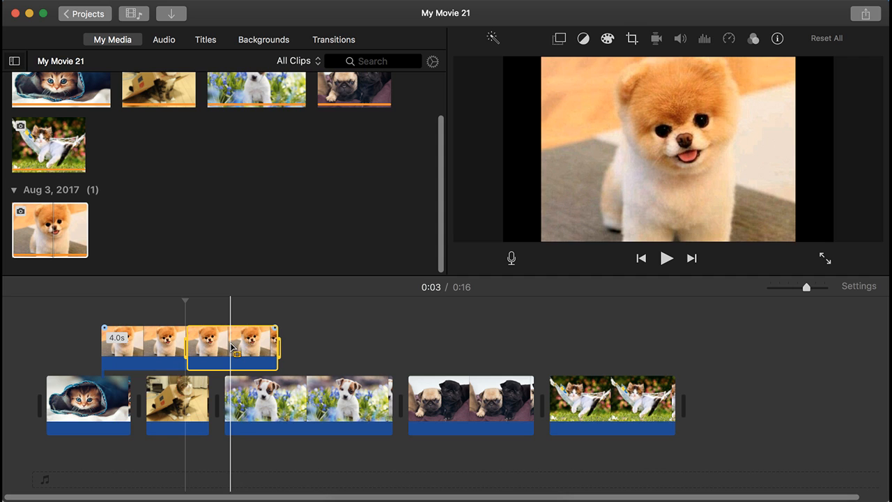
pyautogui.press('Delete')
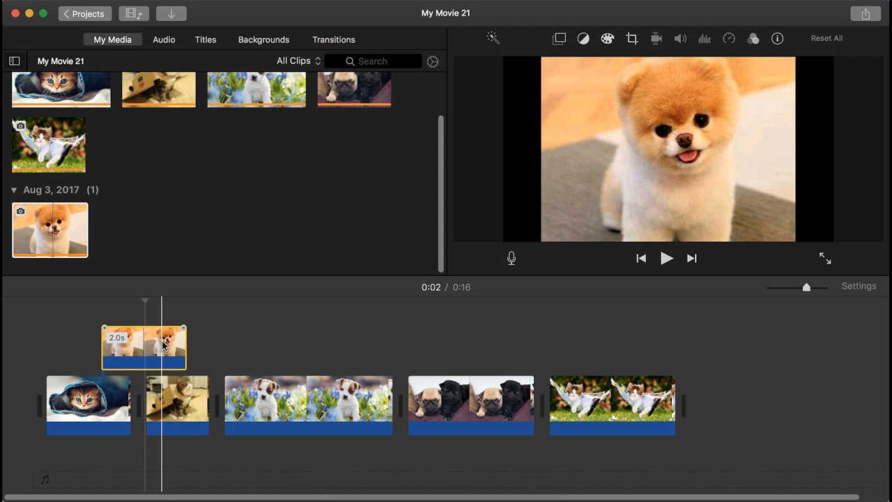
# Step: Move the Pomeranian cutaway onto the main track after the kitten-in-hammock clip and extend its end until the movie lasts 0:20
pyautogui.press('r')
pyautogui.moveTo(162, 345); pyautogui.dragTo(665, 354)
pyautogui.moveTo(120, 353); pyautogui.dragTo(706, 418)
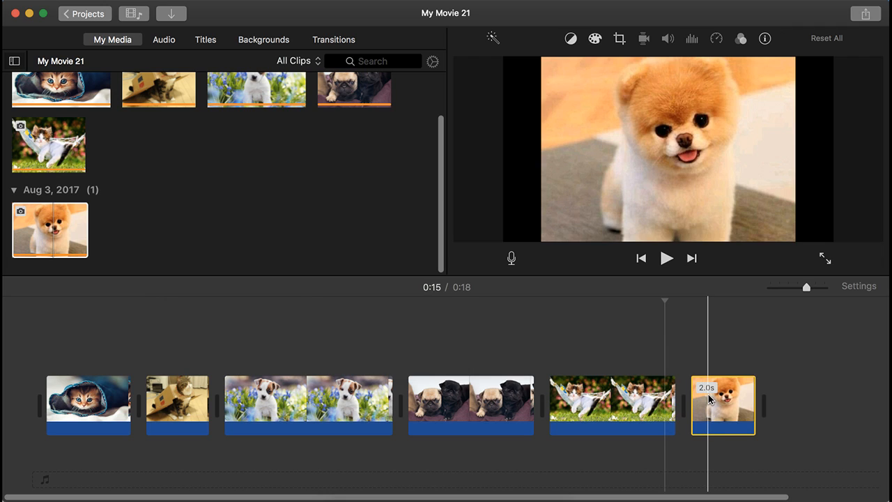
pyautogui.moveTo(755, 404); pyautogui.dragTo(821, 403)
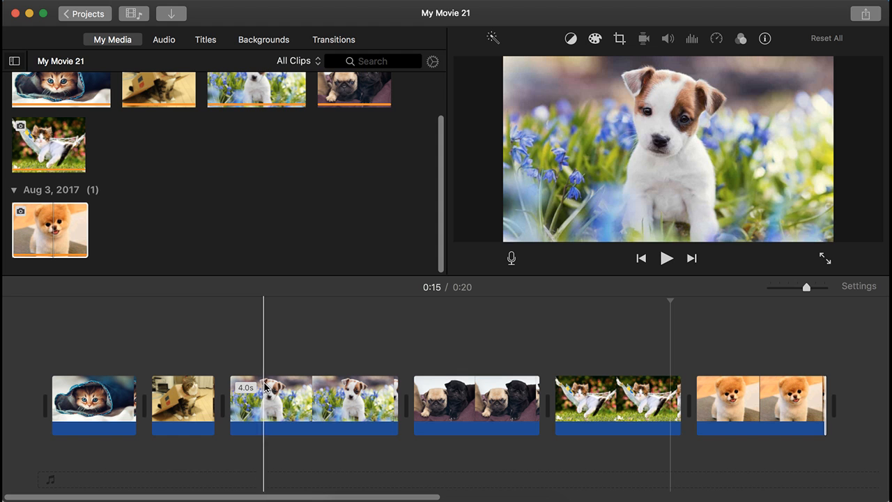
# Step: Reorder the clips by moving the puppy-in-flowers clip after the two pugs and the kitten-in-hammock clip after the boxed cat
pyautogui.click(203, 354)
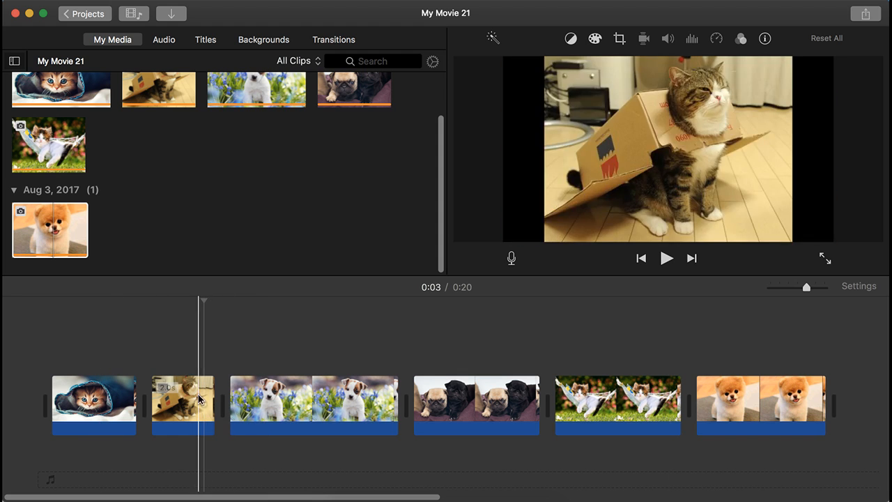
pyautogui.moveTo(315, 399); pyautogui.dragTo(417, 385)
pyautogui.moveTo(616, 398); pyautogui.dragTo(213, 401)
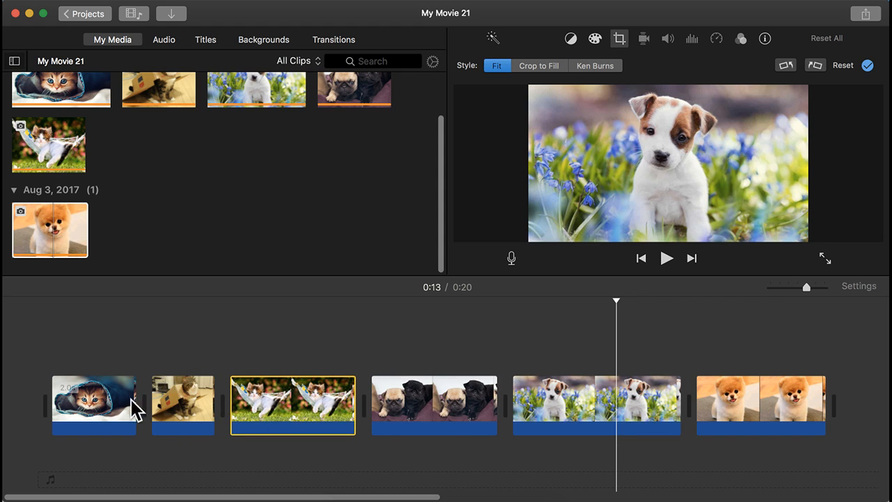
# Step: Preview the rearranged movie around the kitten-in-hammock clip and the cut between the pugs and the puppy in flowers
pyautogui.click(312, 349)
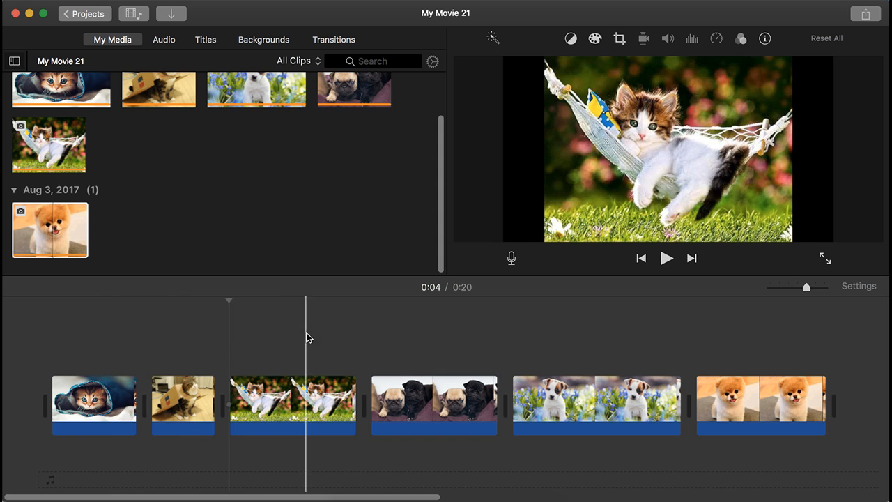
pyautogui.click(502, 326)
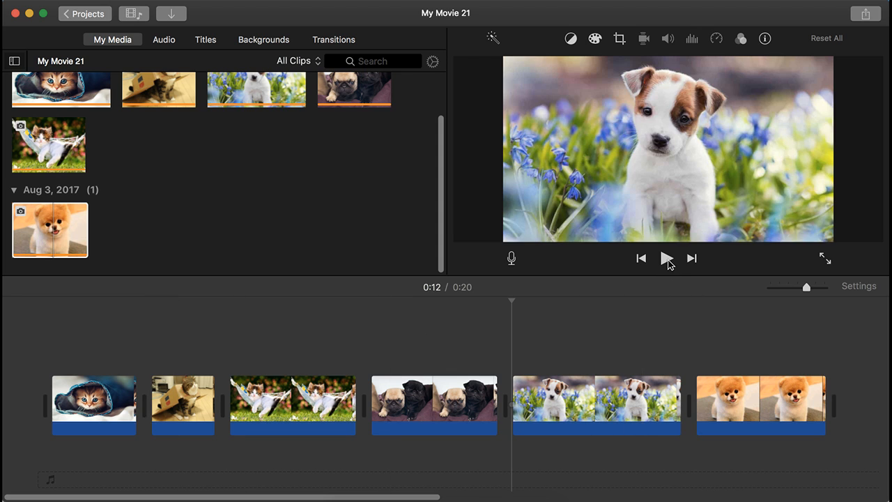
pyautogui.click(667, 259)
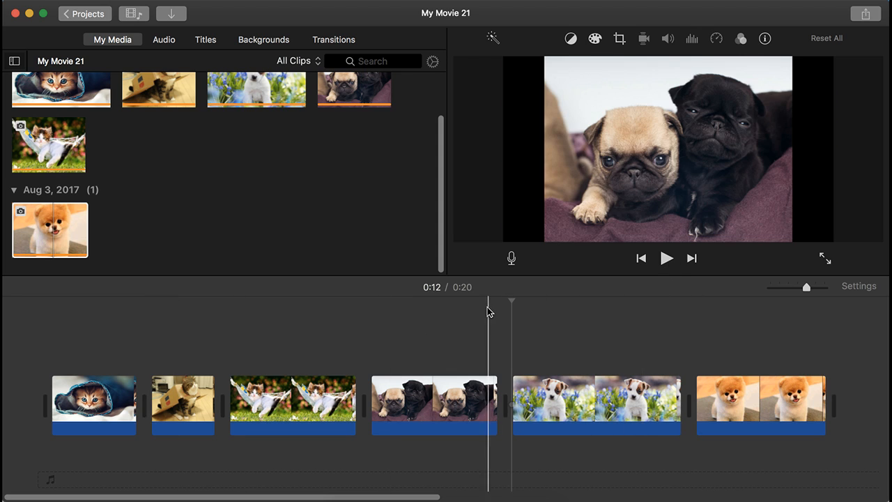
# Step: Preview the rearranged movie around the two pugs, then play it from the start through to the Pomeranian clip
pyautogui.click(420, 327)
pyautogui.press('space')
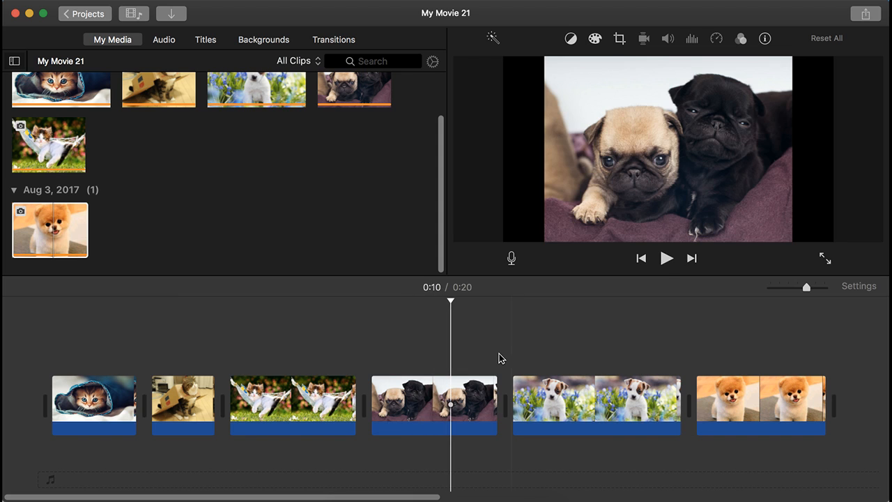
pyautogui.press('space')
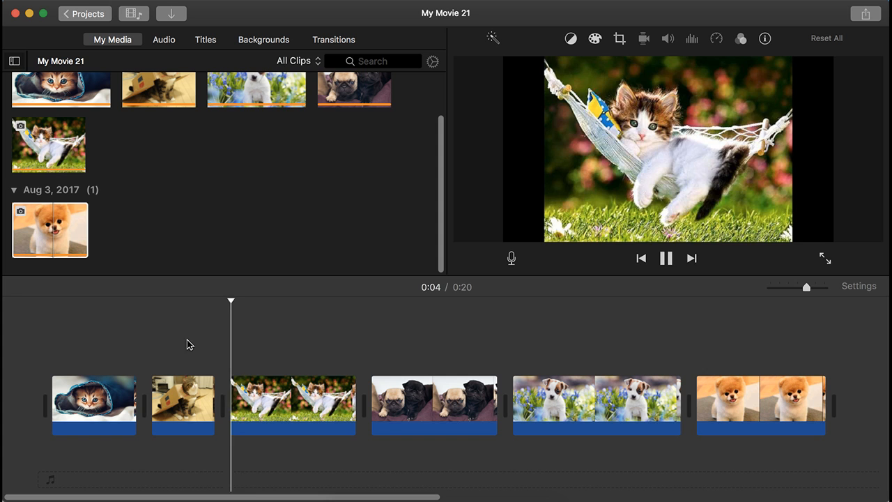
pyautogui.press('space')
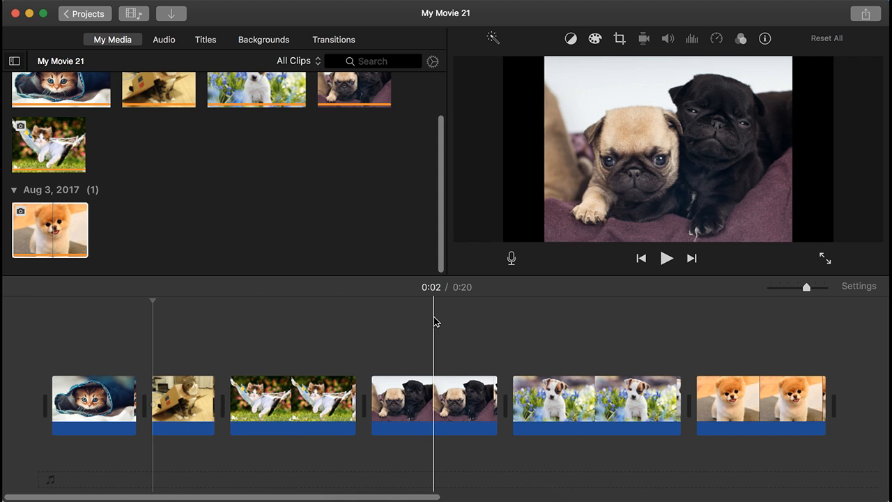
pyautogui.press('space')
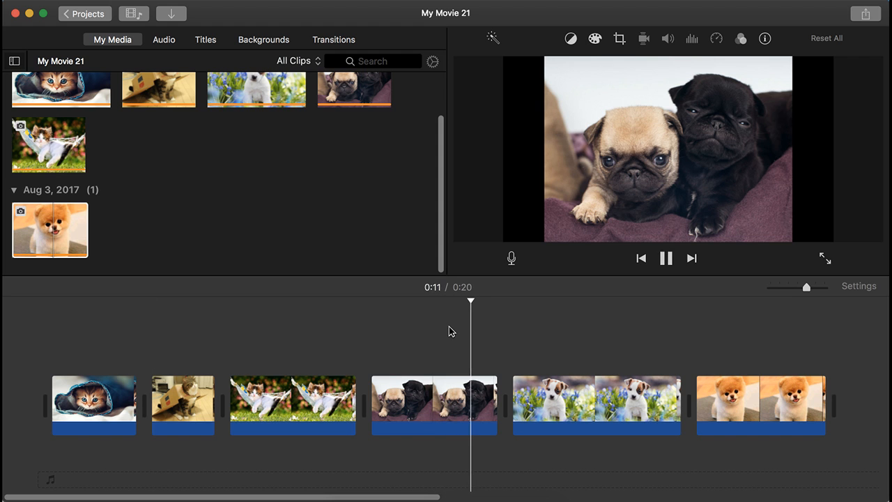
pyautogui.press('space')
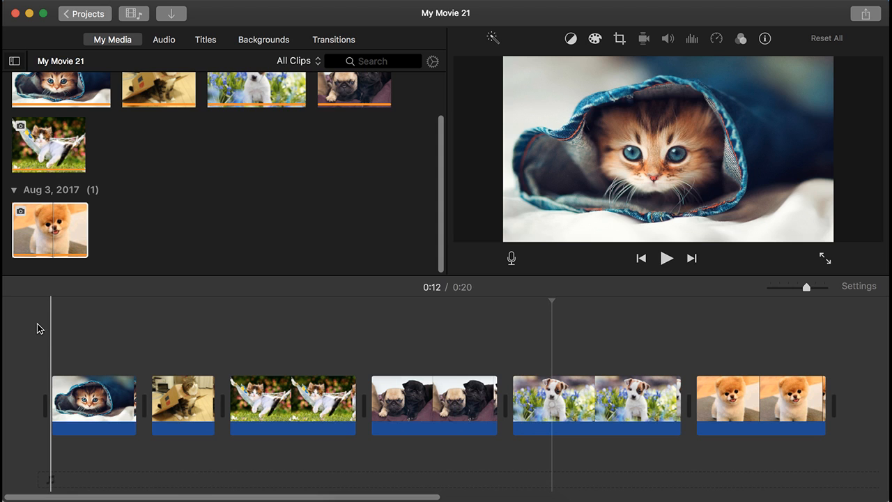
pyautogui.press('space')
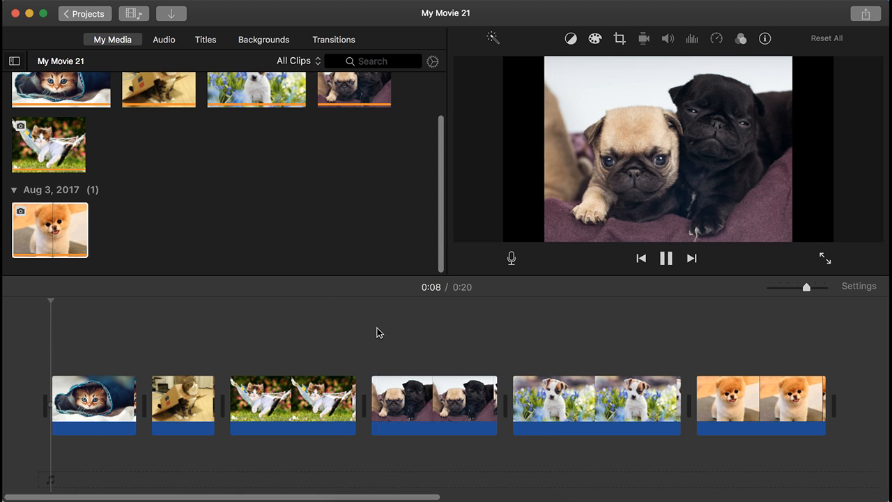
pyautogui.press('space')
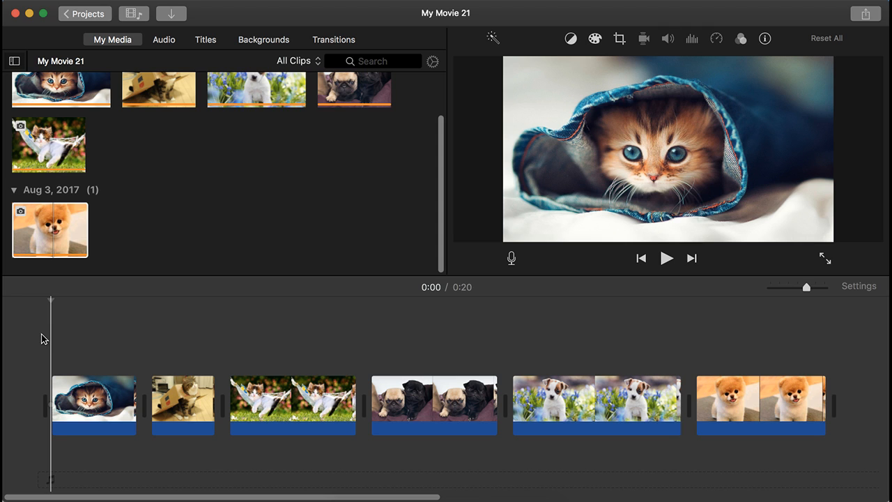
pyautogui.press('space')
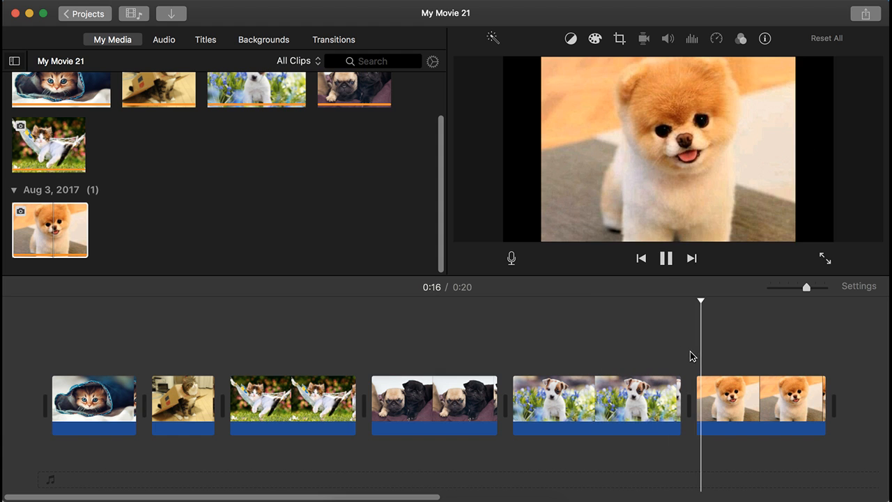
pyautogui.press('space')
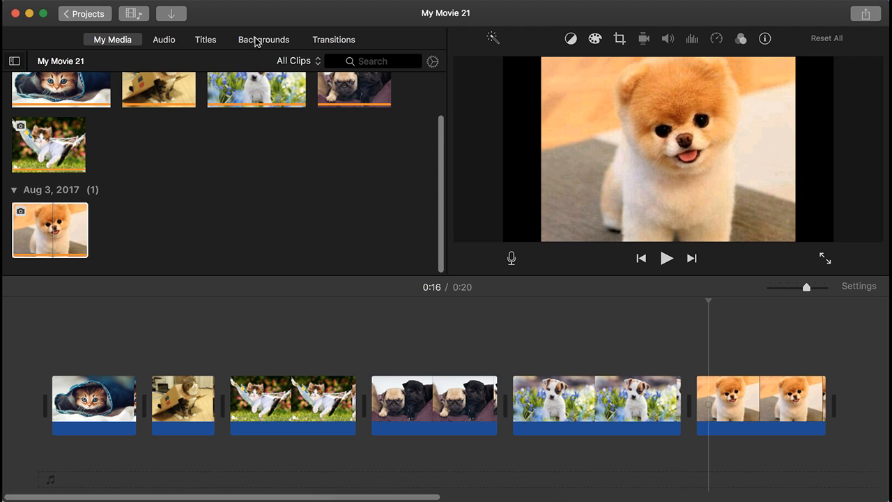
# Step: Insert an Expand Lower Third title before the first clip, the kitten in denim, and enter "cats" as its text
pyautogui.click(211, 40)
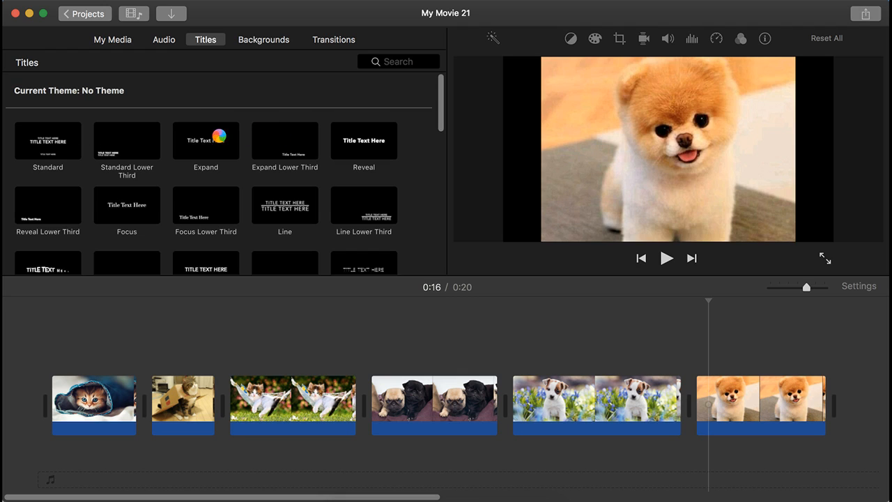
pyautogui.click(284, 147)
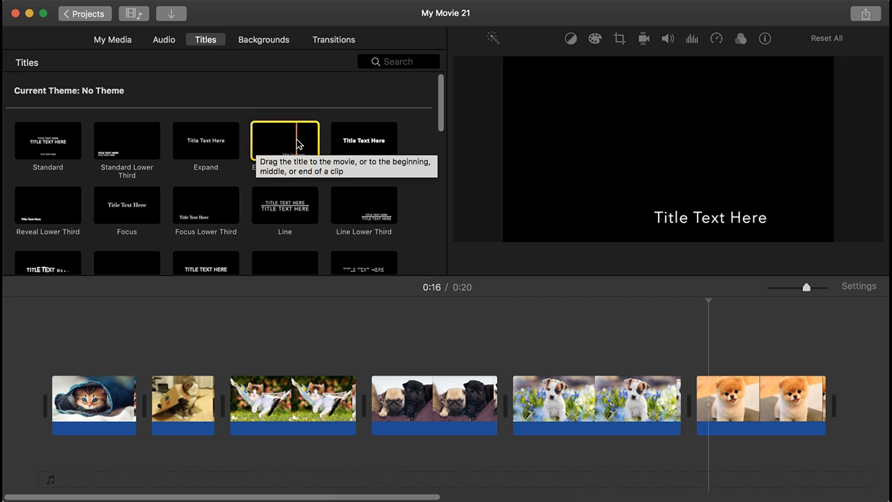
pyautogui.moveTo(277, 144); pyautogui.dragTo(39, 397)
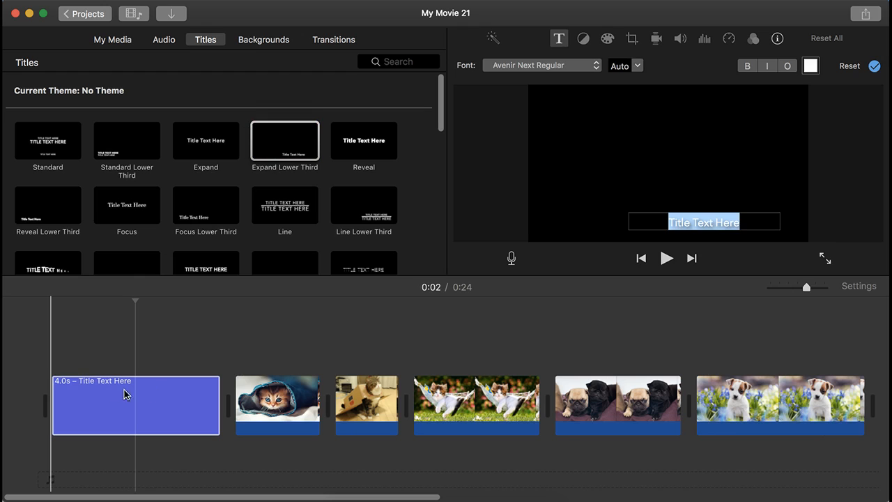
pyautogui.write('cats')
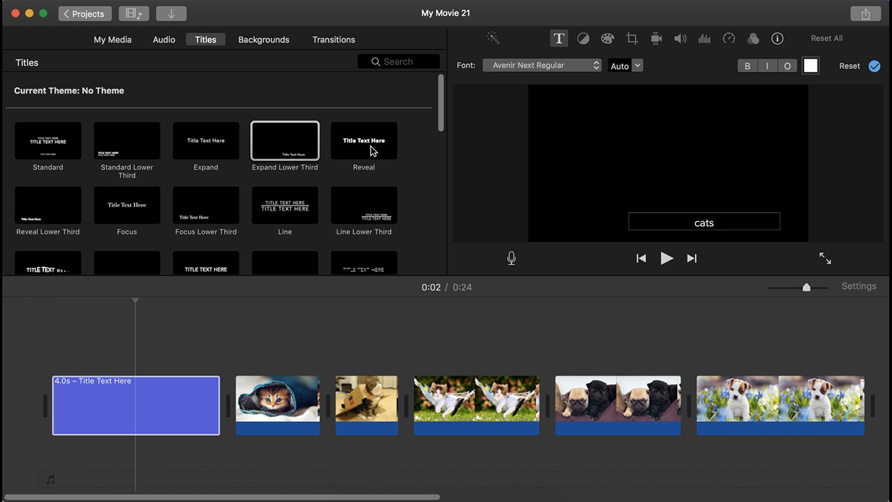
# Step: Add an Expand Lower Third title between the kitten-in-hammock and two-pugs clips and set its text to "dogs"
pyautogui.moveTo(298, 154); pyautogui.dragTo(550, 410)
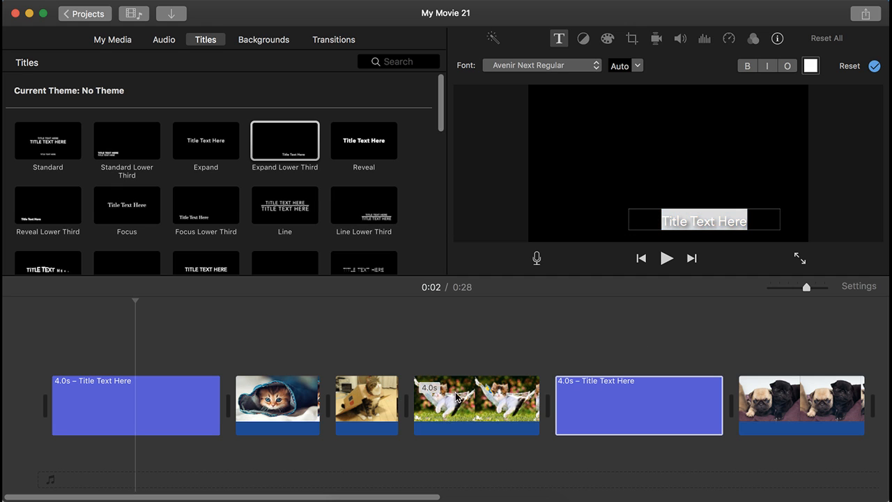
pyautogui.click(465, 413)
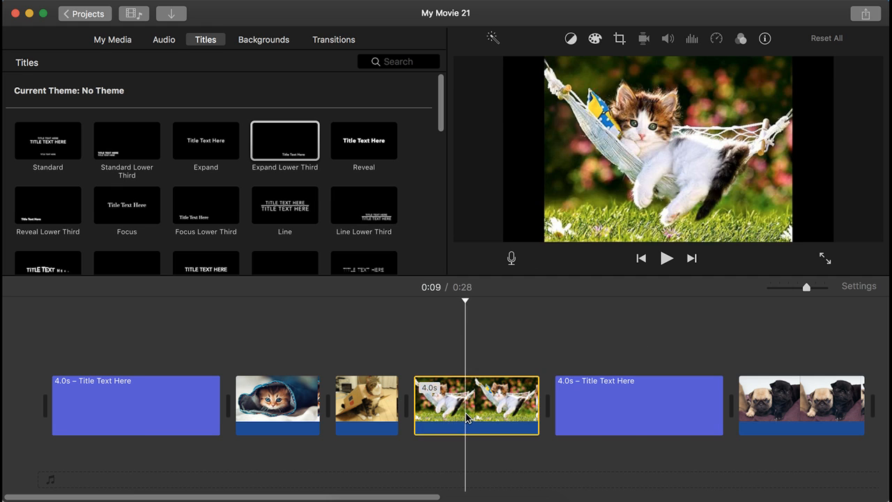
pyautogui.click(593, 409)
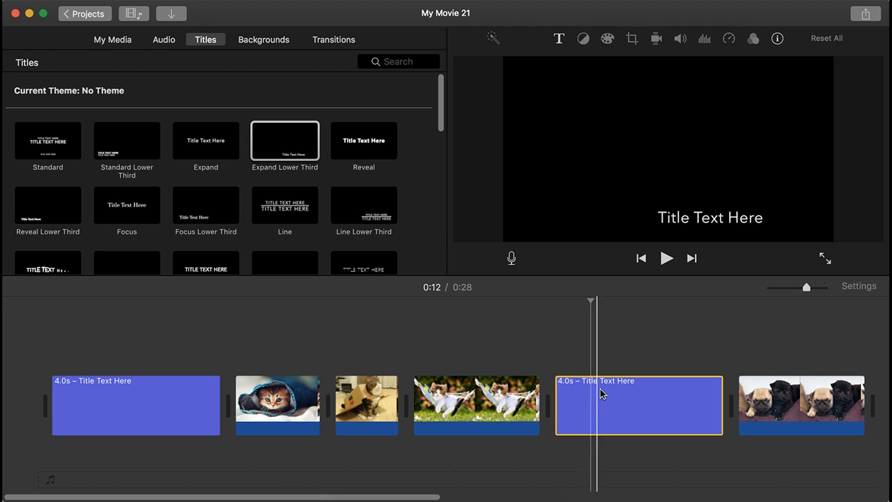
pyautogui.click(699, 222)
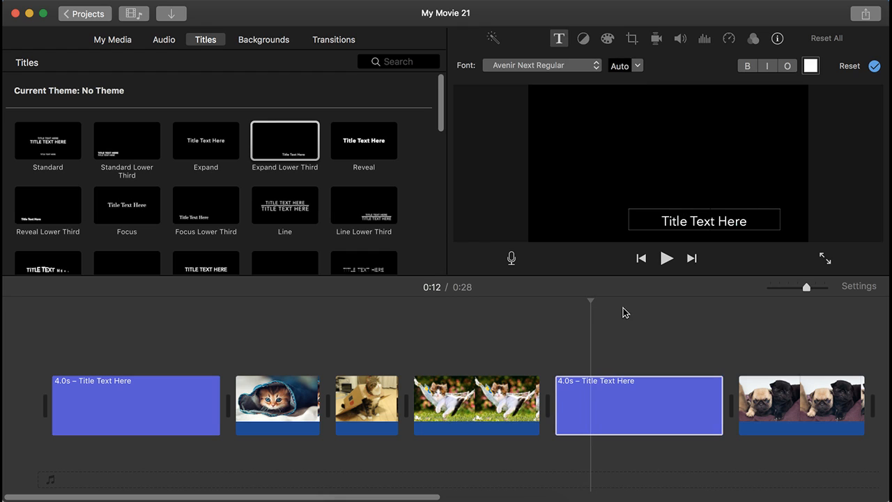
pyautogui.click(588, 396)
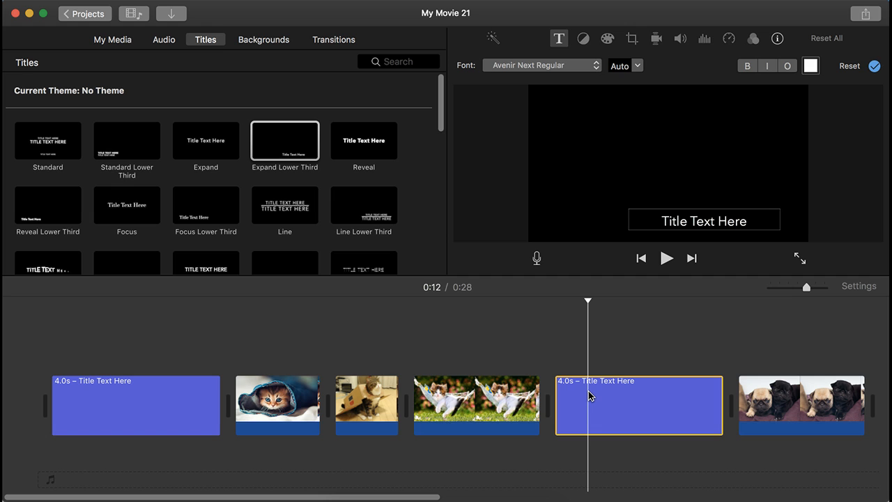
pyautogui.click(656, 395)
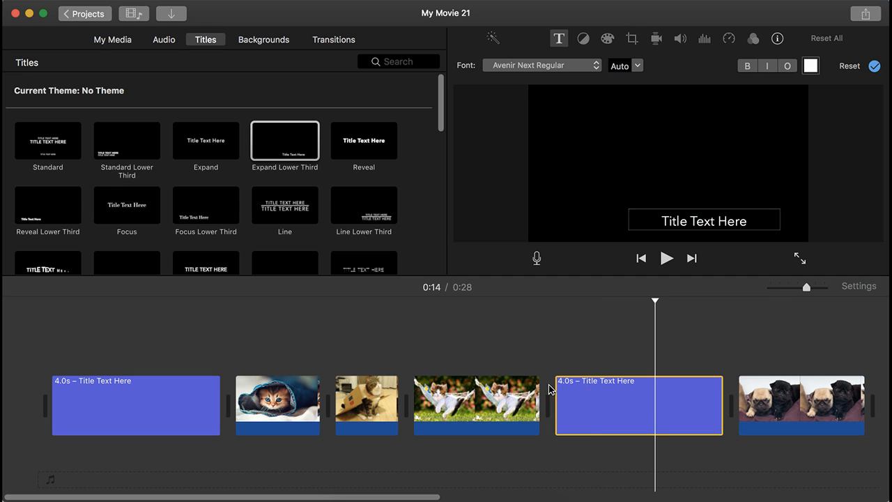
pyautogui.doubleClick(662, 408)
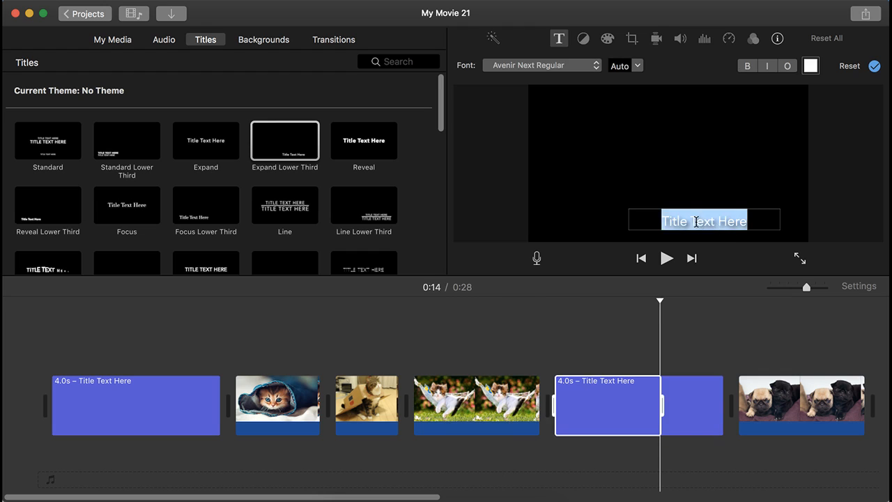
pyautogui.write('gs')
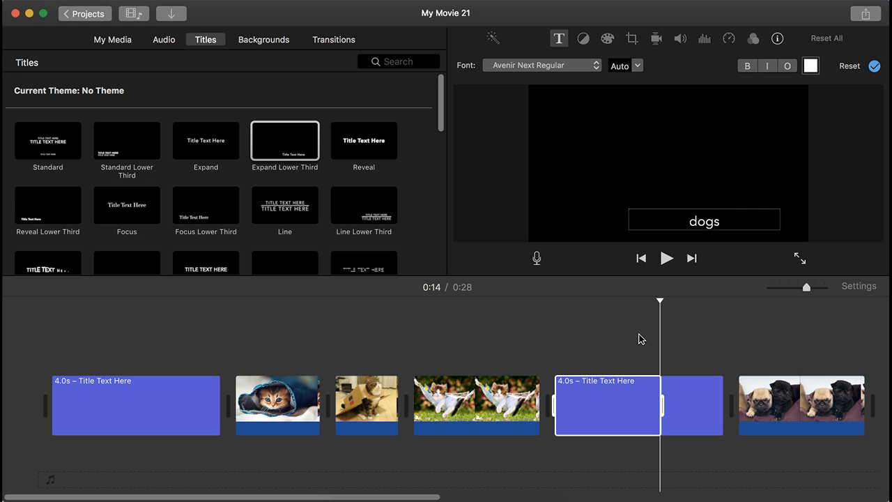
pyautogui.click(324, 356)
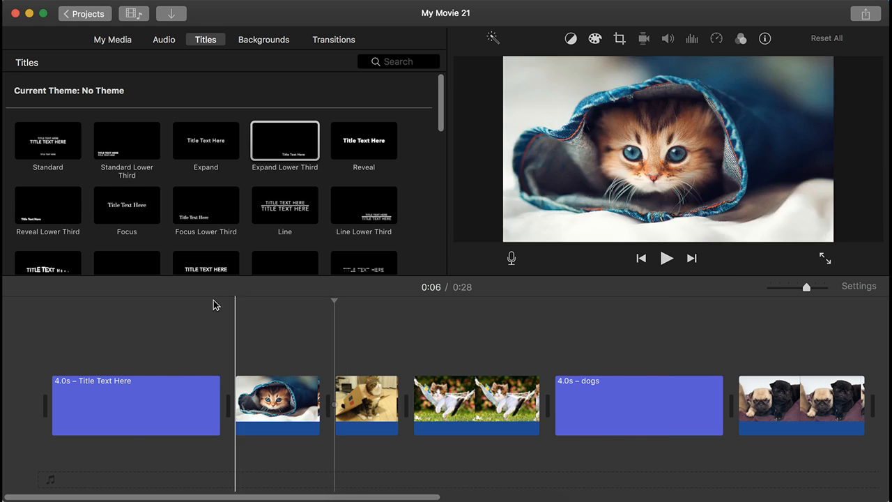
# Step: Play the movie from the beginning to check the opening title and the cat clips
pyautogui.click(47, 298)
pyautogui.press('space')
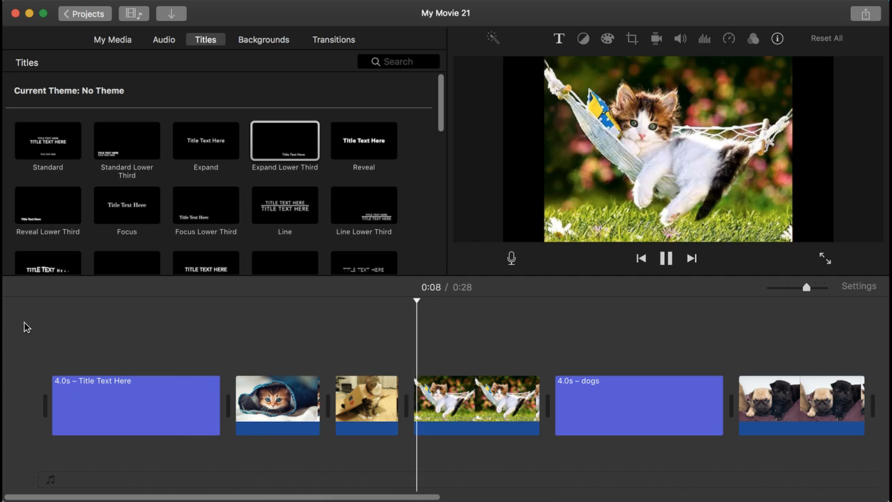
pyautogui.press('space')
# Step: Replace the opening title's placeholder text with "cats" and commit the edit
pyautogui.click(141, 389)
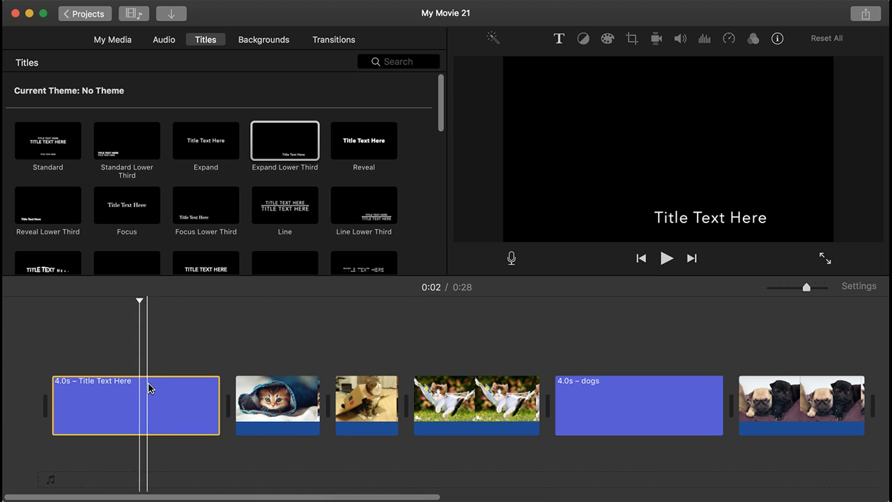
pyautogui.doubleClick(128, 394)
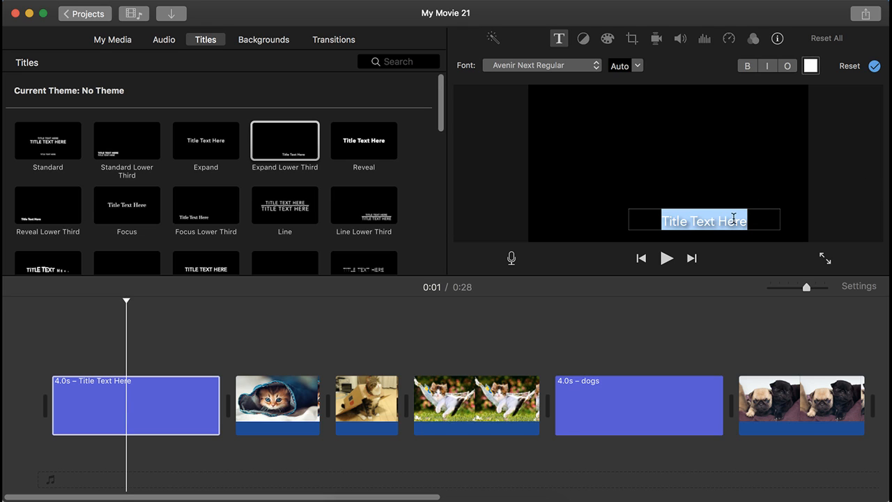
pyautogui.moveTo(743, 221); pyautogui.dragTo(682, 219)
pyautogui.write('cats')
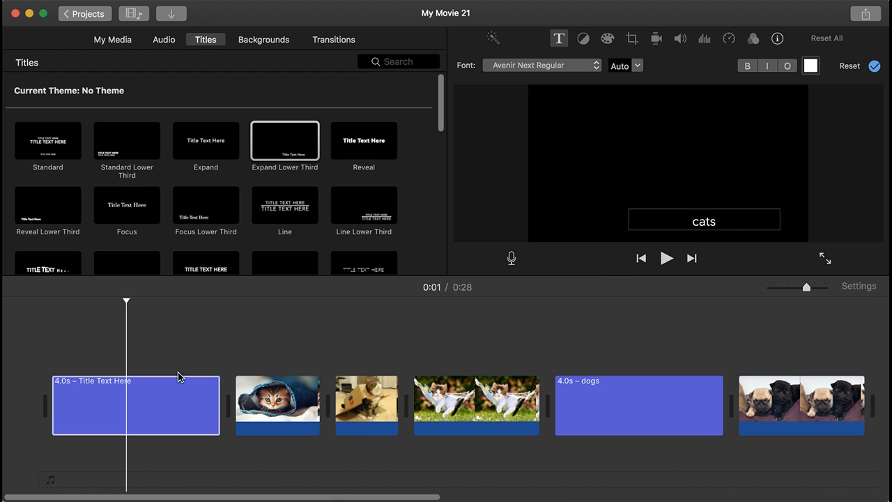
pyautogui.click(172, 402)
# Step: Play the titled movie from the start and shrink the timeline's clip size so the whole movie fits in view
pyautogui.click(28, 357)
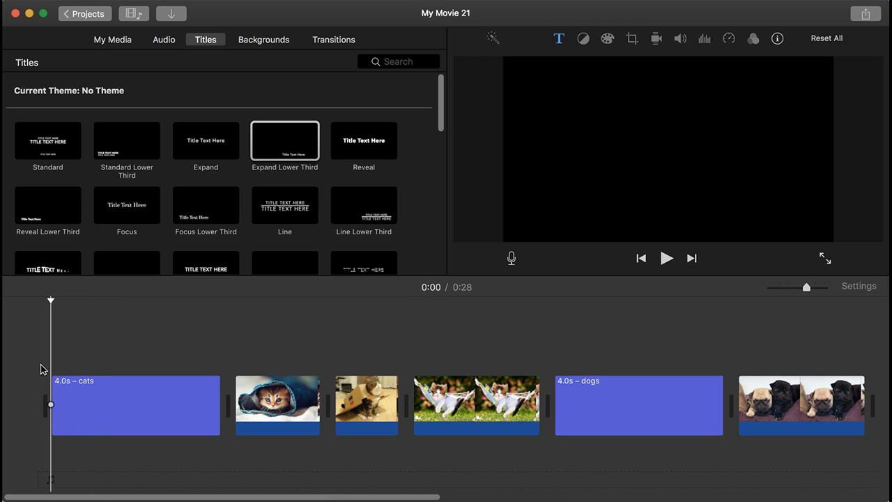
pyautogui.press('space')
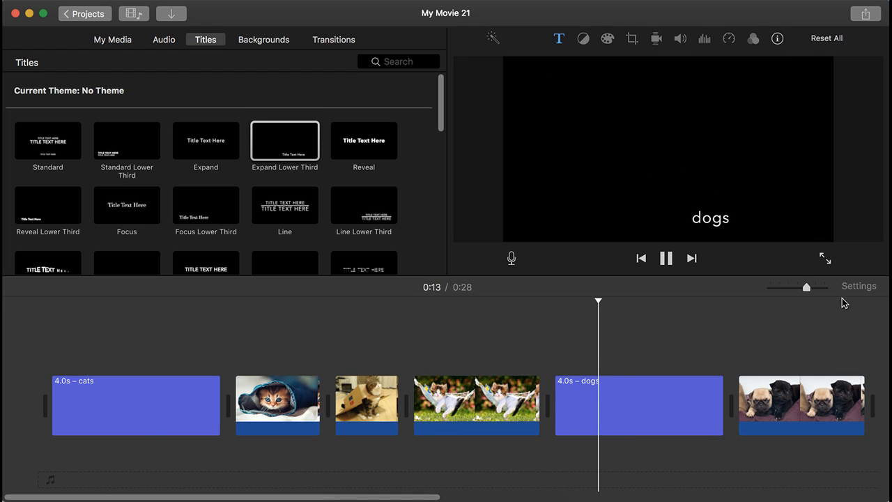
pyautogui.moveTo(806, 286); pyautogui.dragTo(772, 289)
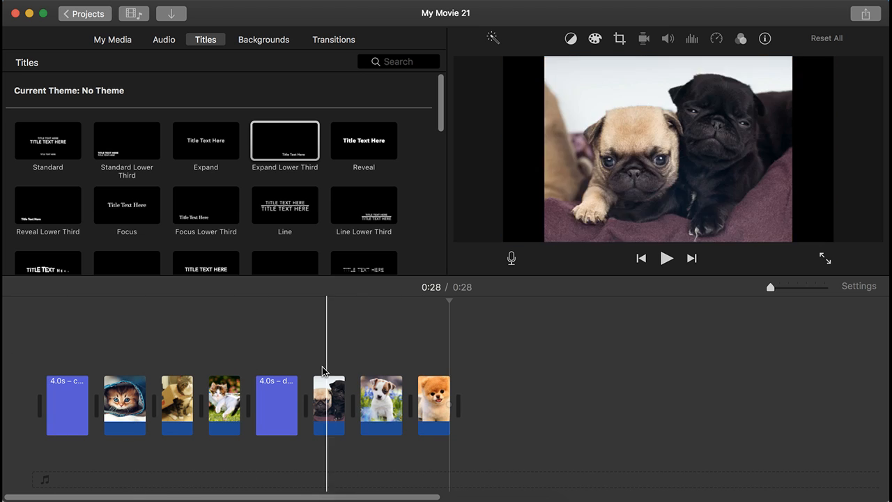
pyautogui.click(25, 371)
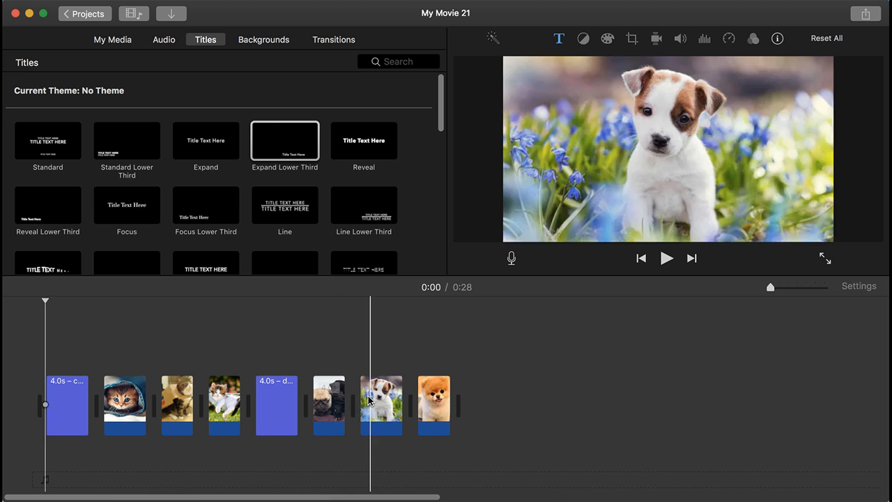